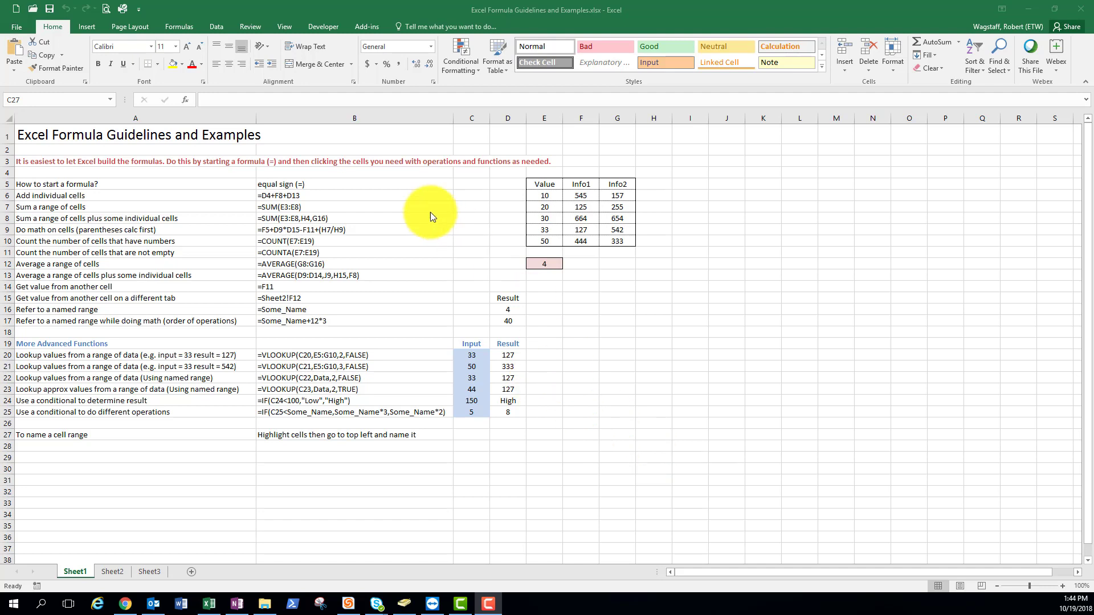
- Enter a formula in C6 that adds the individual cells E6, F8 and G6
left_click(354, 186)
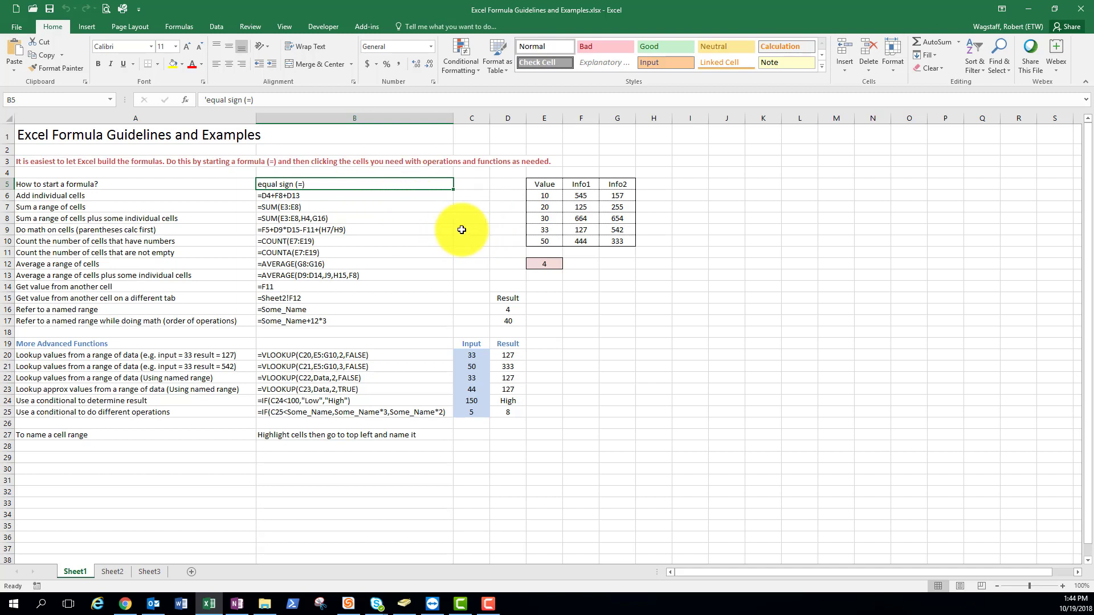
left_click(320, 196)
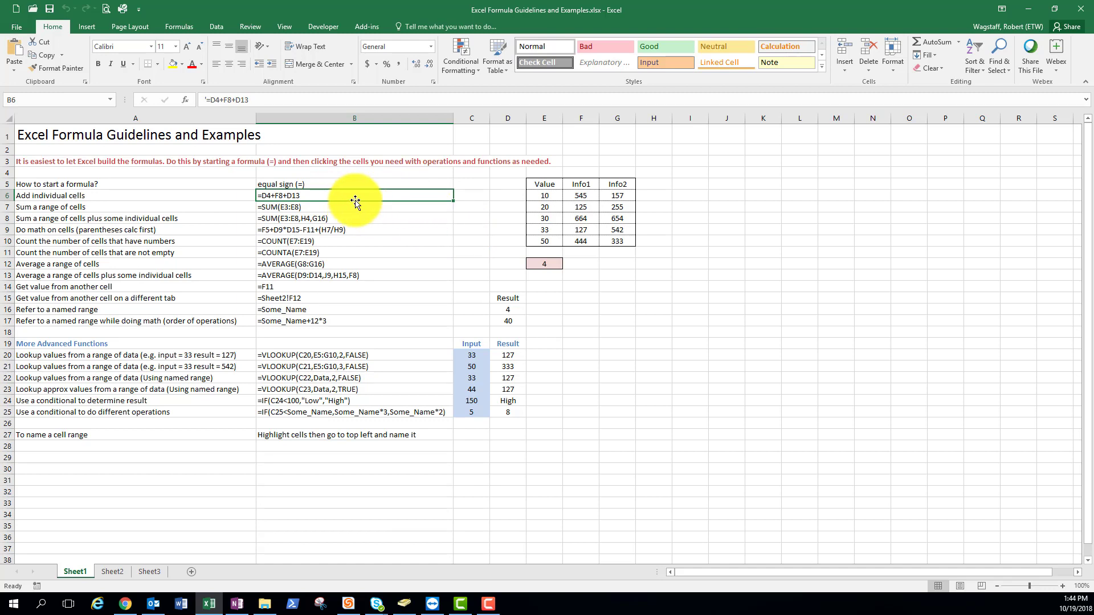
left_click(475, 197)
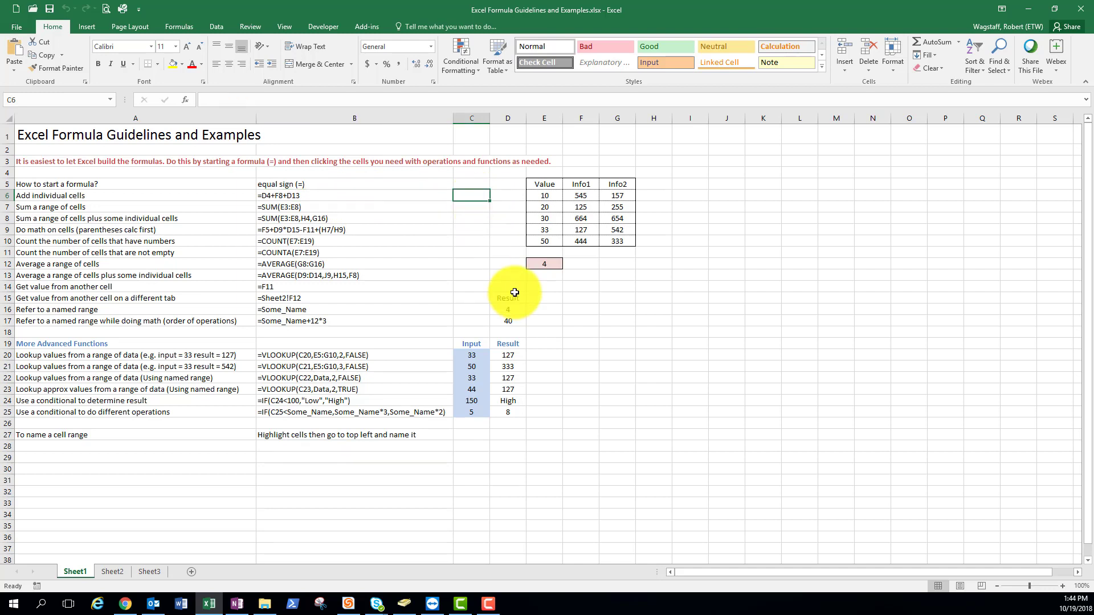
type("=")
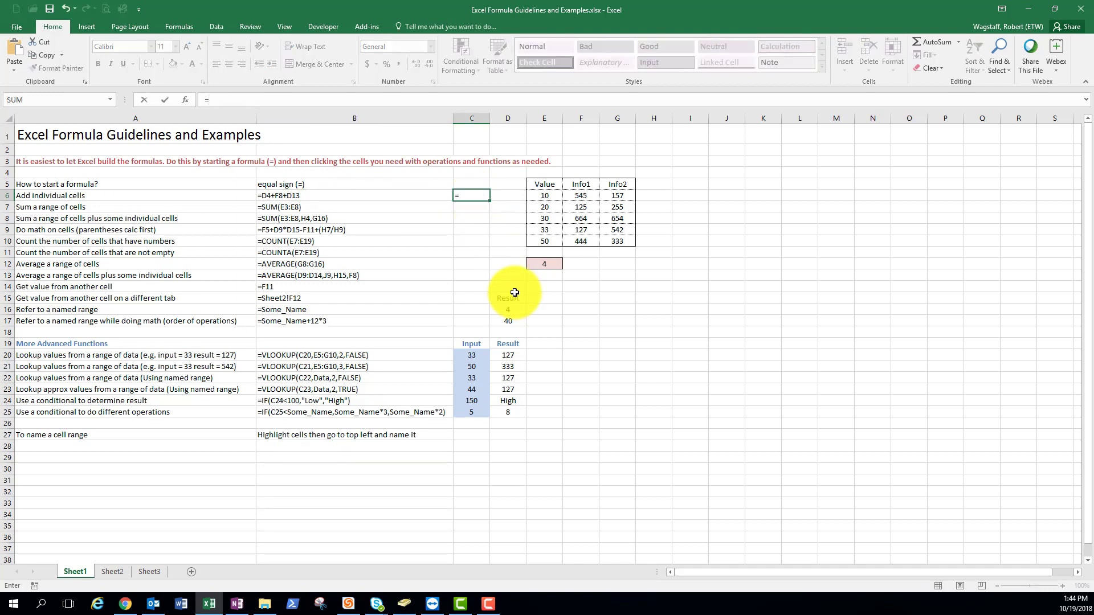
left_click(547, 195)
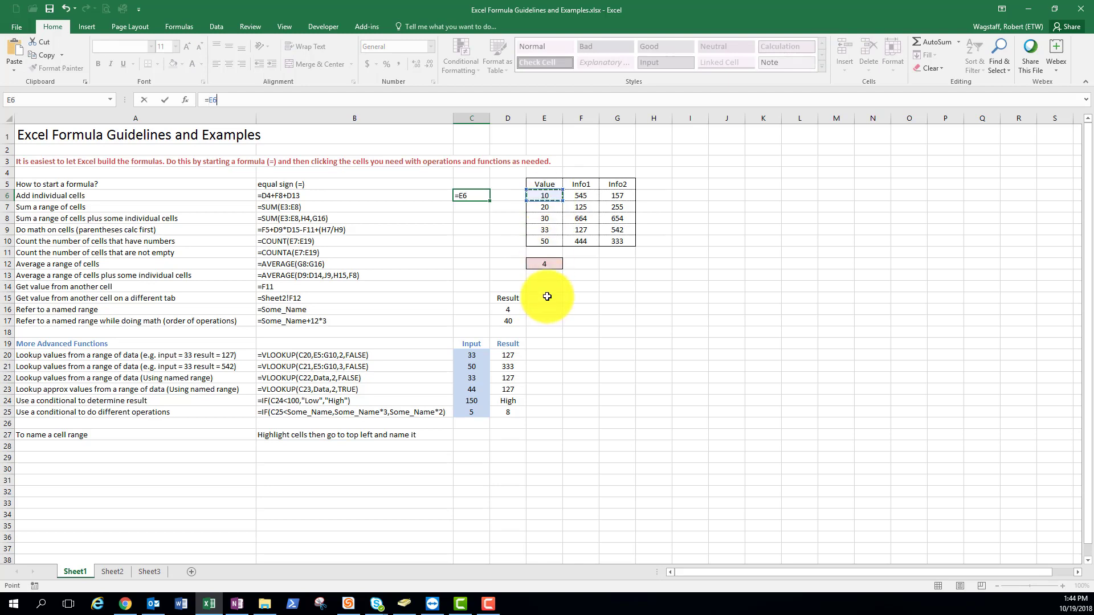
type("+")
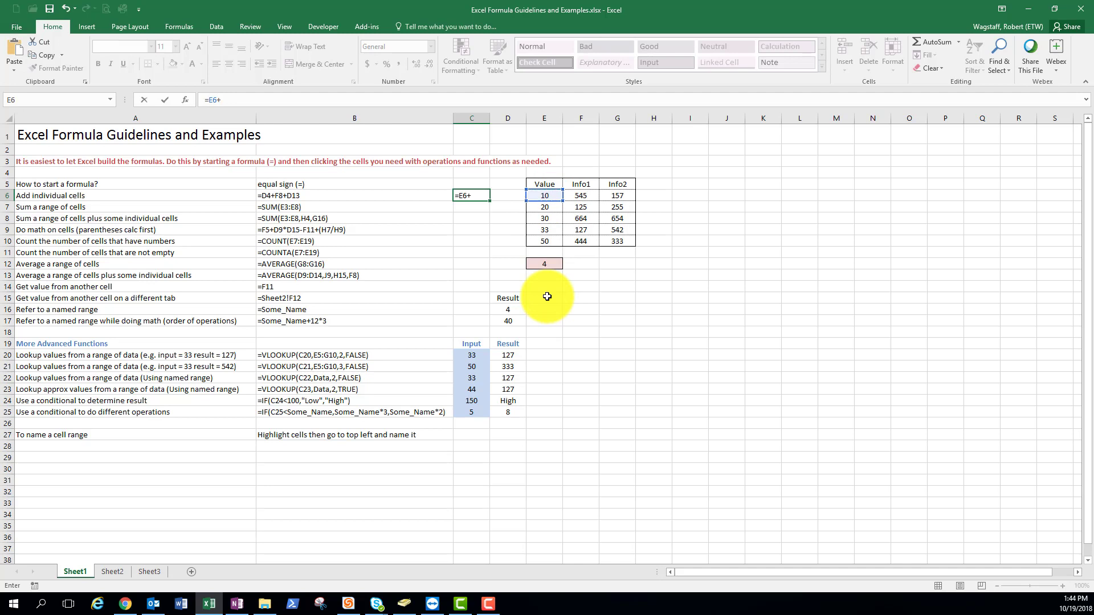
left_click(576, 218)
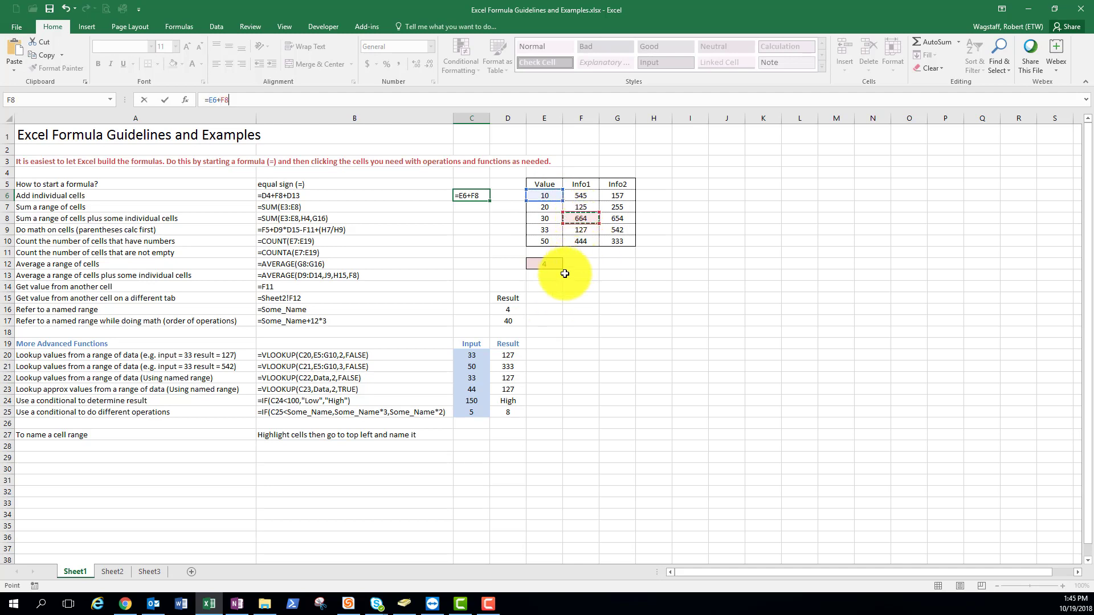
type("+")
left_click(617, 198)
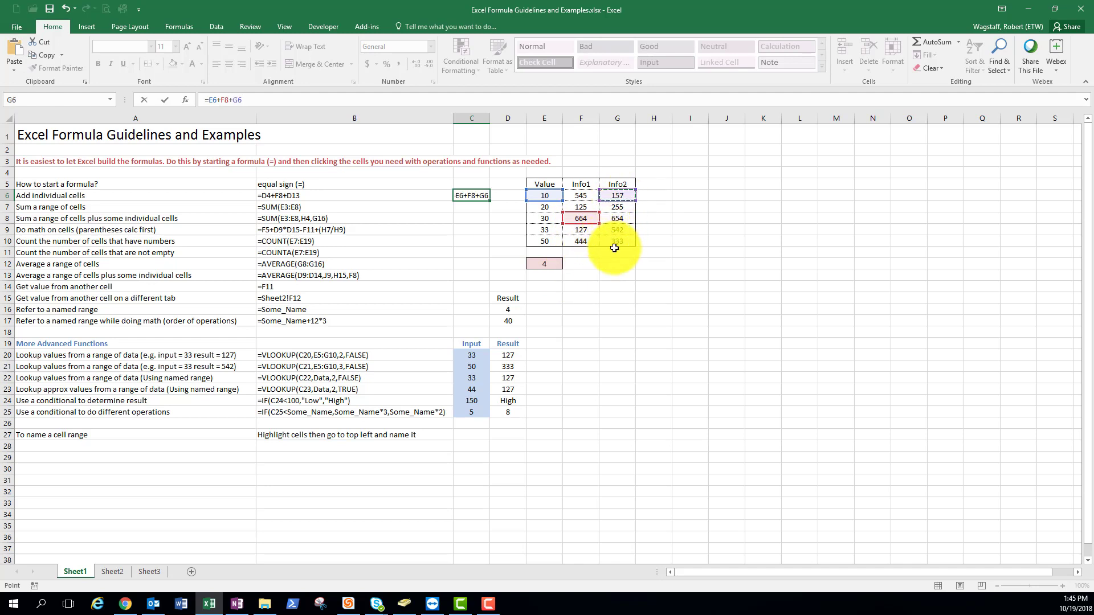
key("Tab")
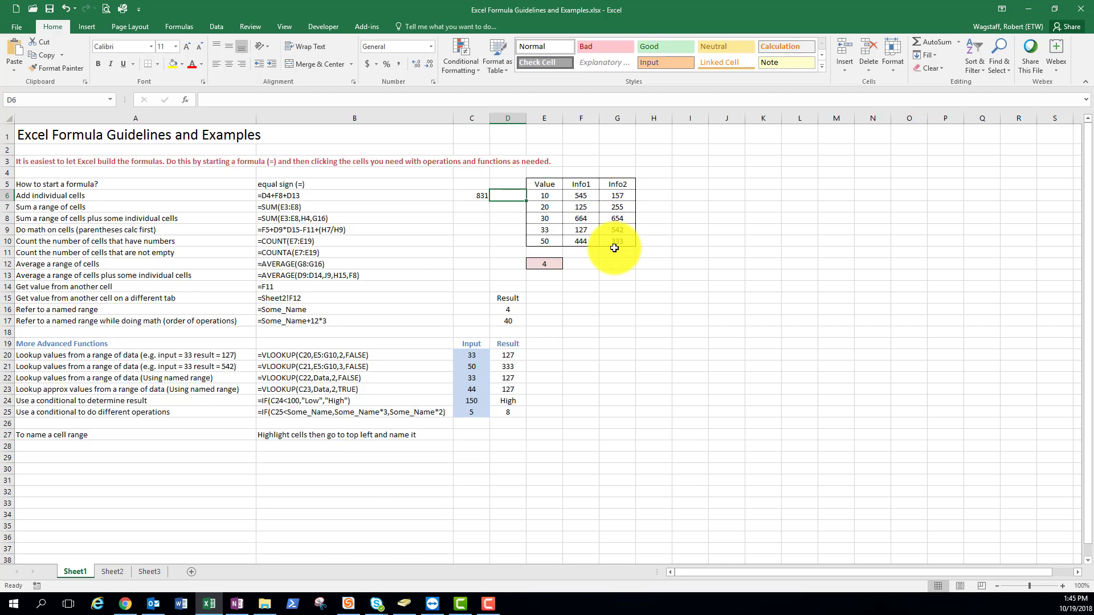
- Clear the addition formula from C6 and move to C7
key("Left")
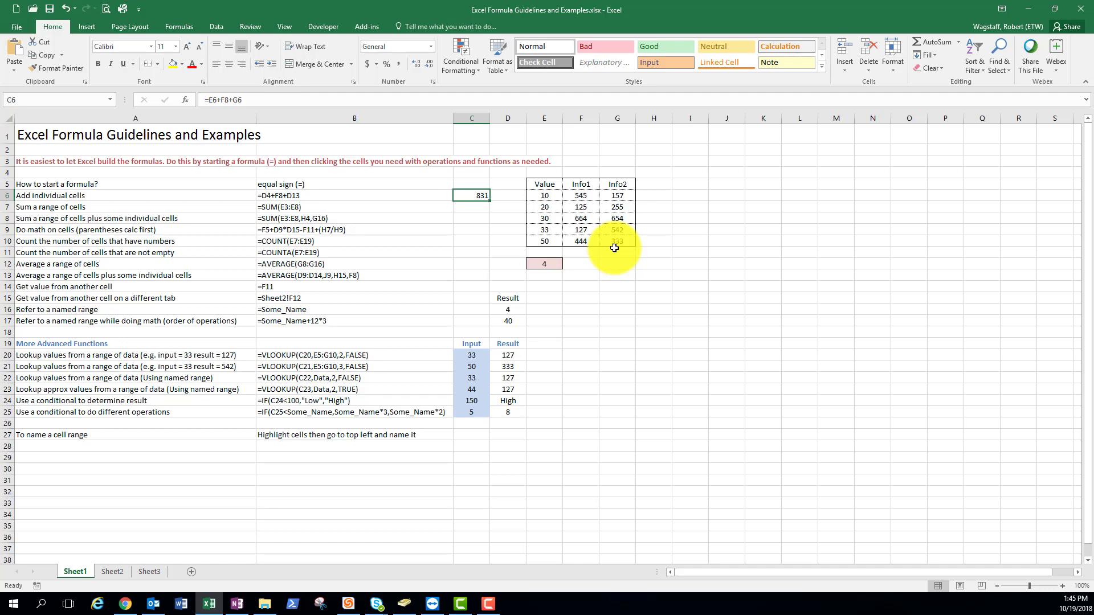
key("Delete")
key("Down")
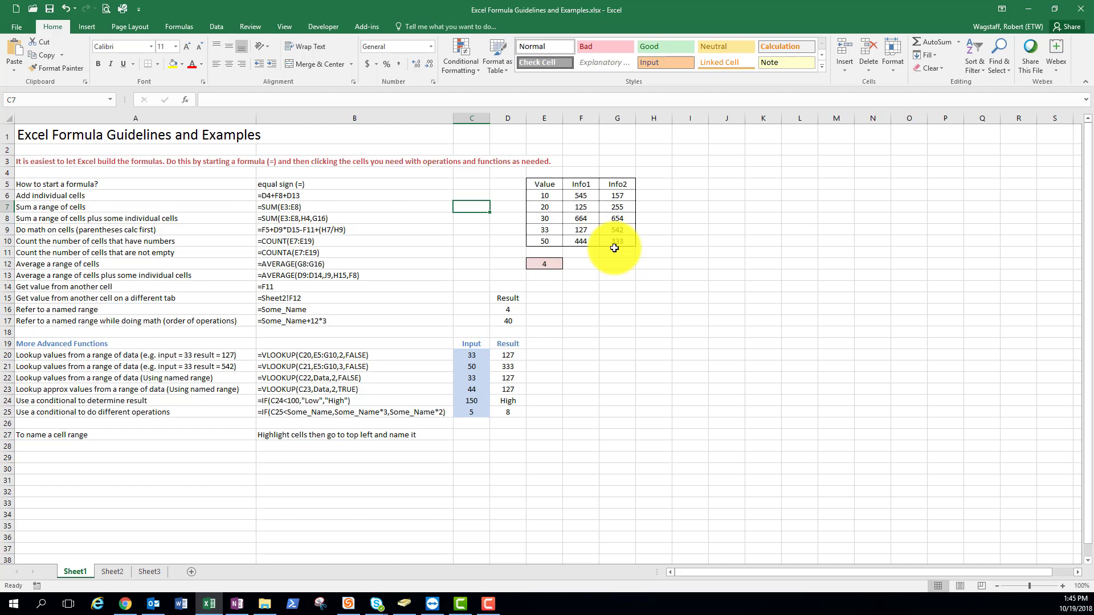
- Enter a SUM formula in C7 that totals F6, G9 and the range E6:E10
type("=")
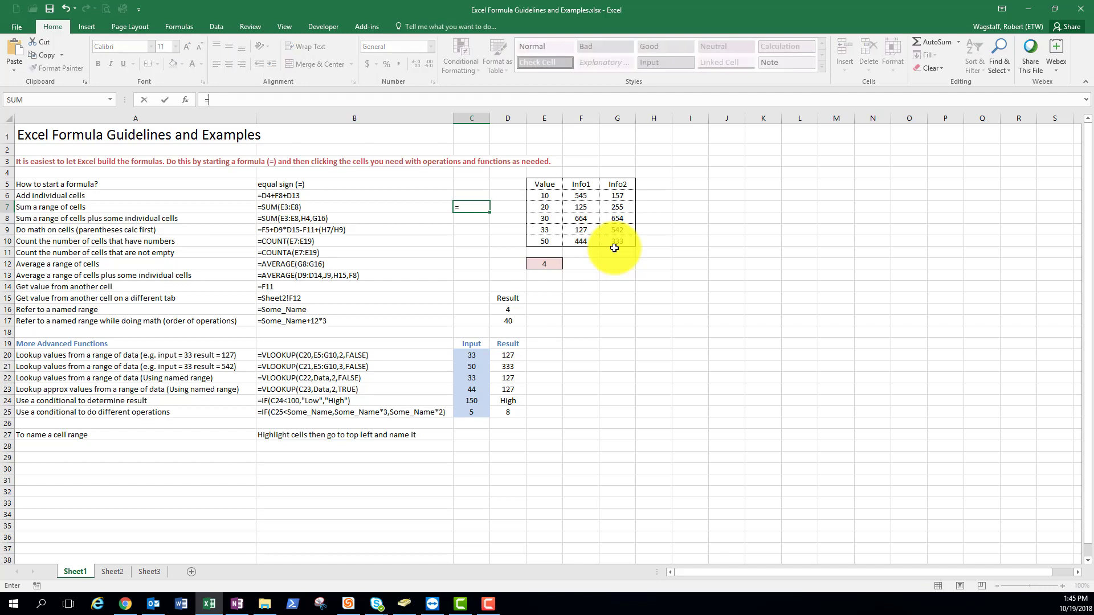
type("sum")
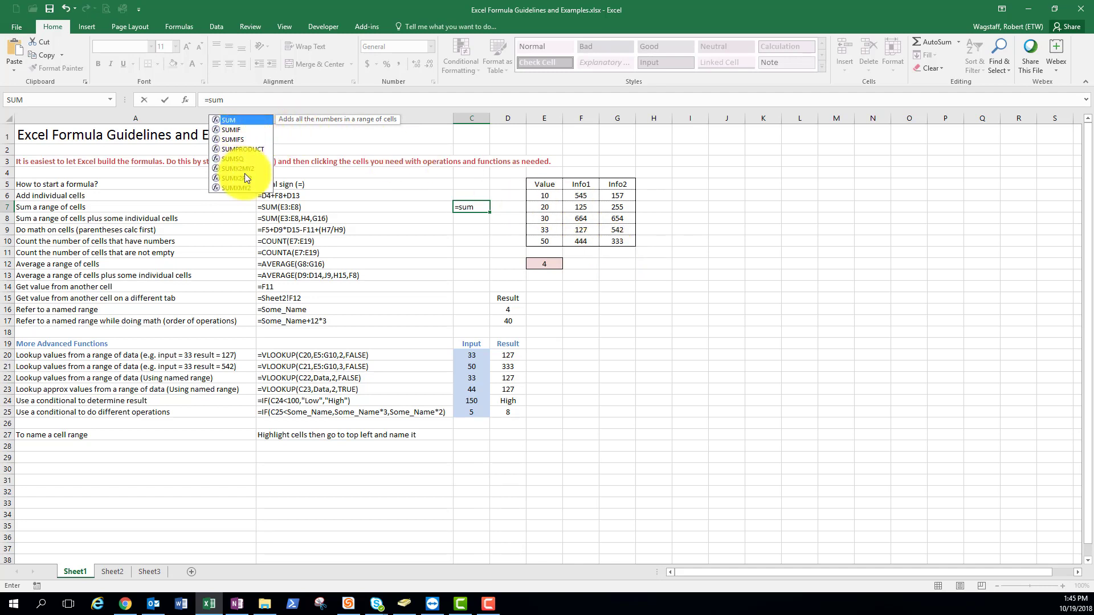
type("(")
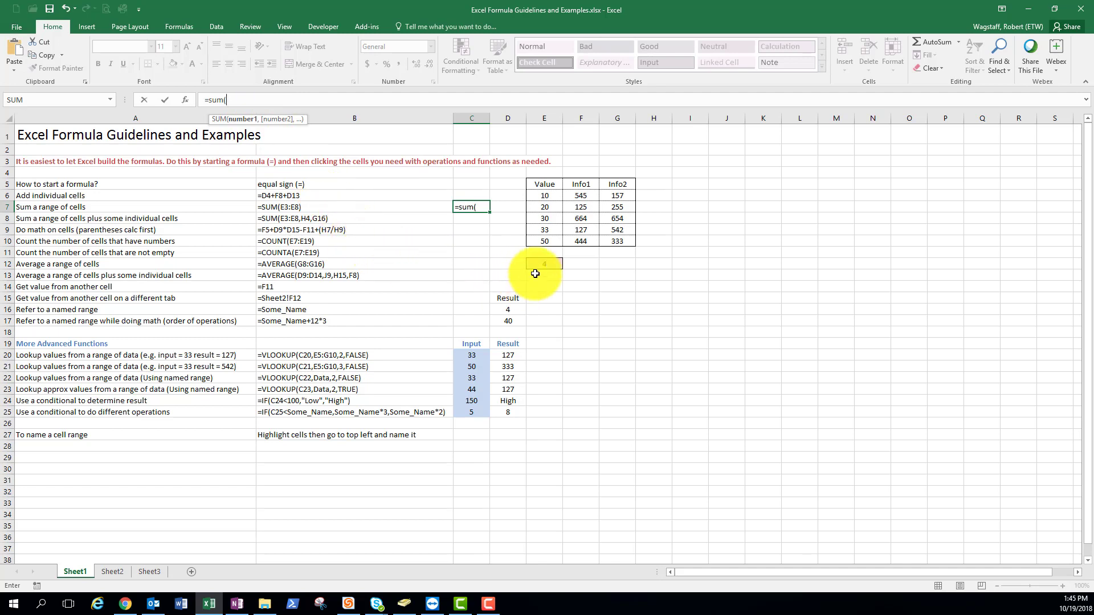
left_click(583, 194)
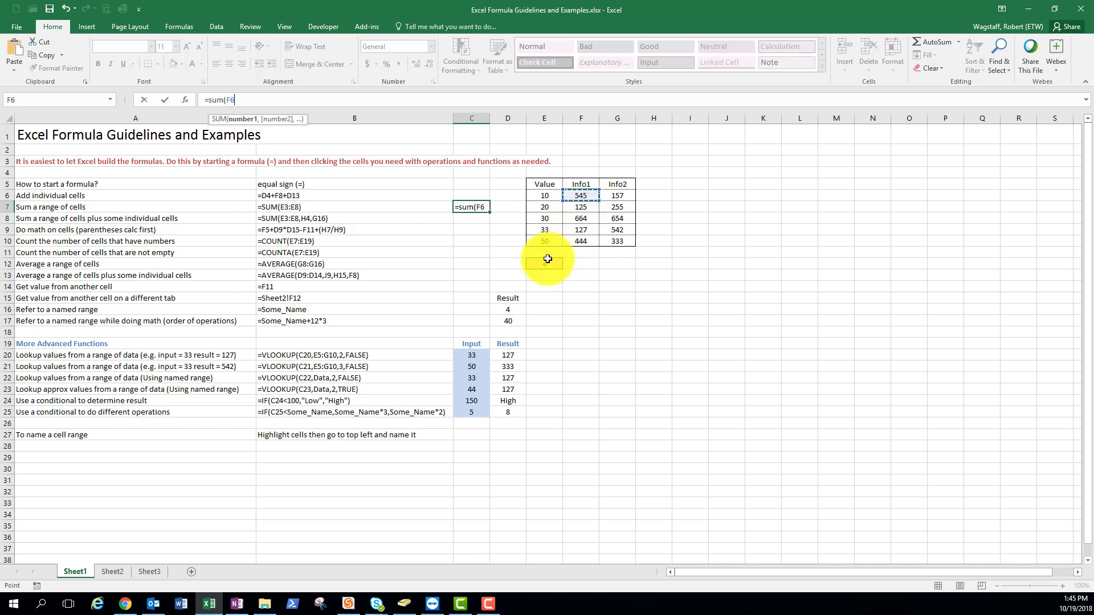
type(",")
left_click(614, 231)
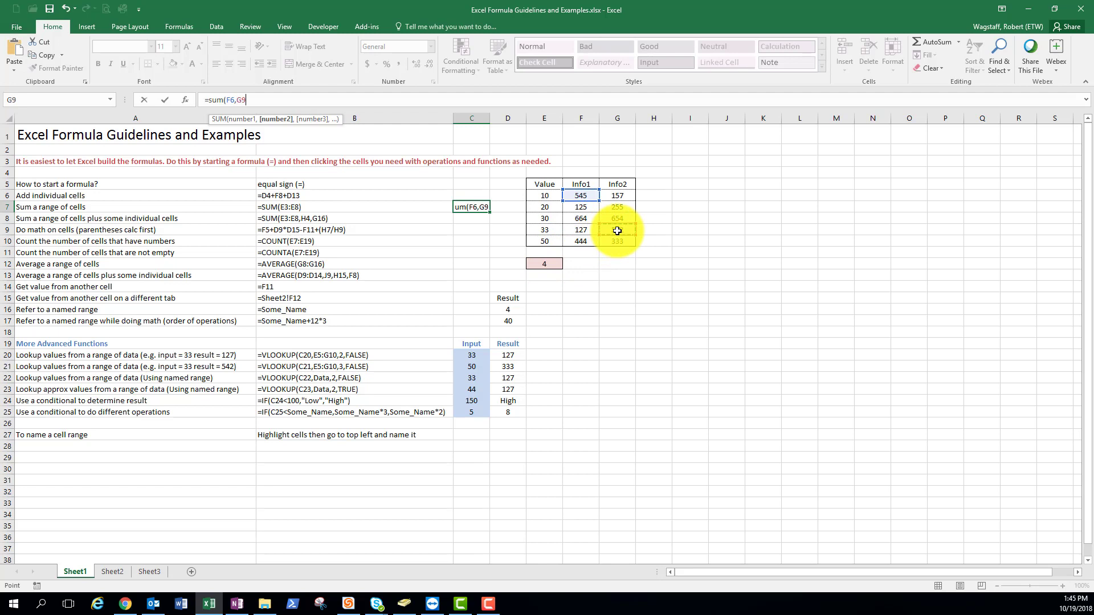
type(",")
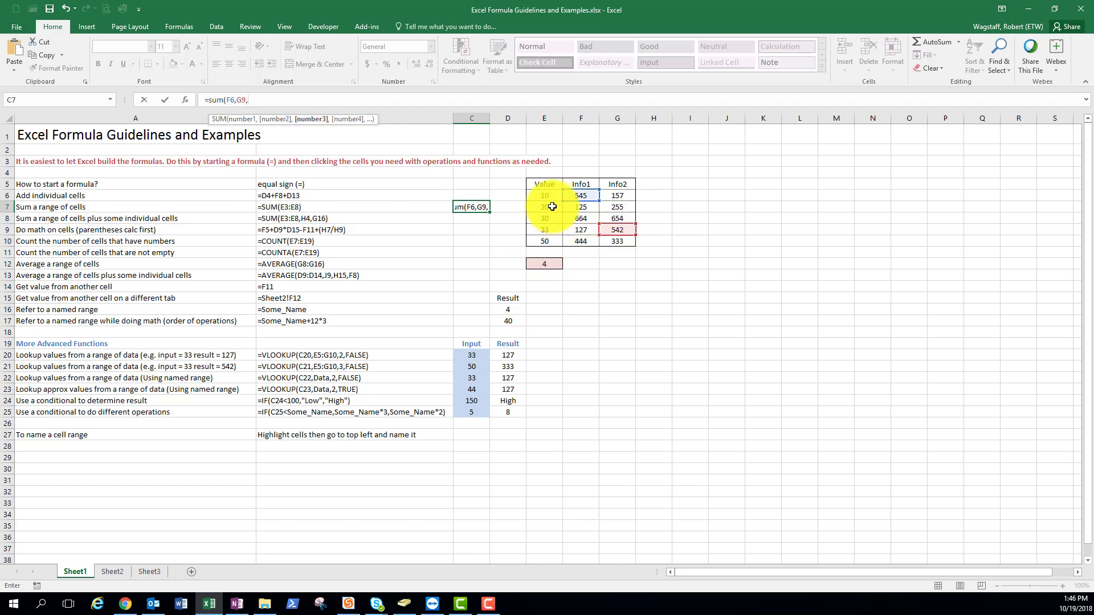
left_click_drag(552, 195, 551, 241)
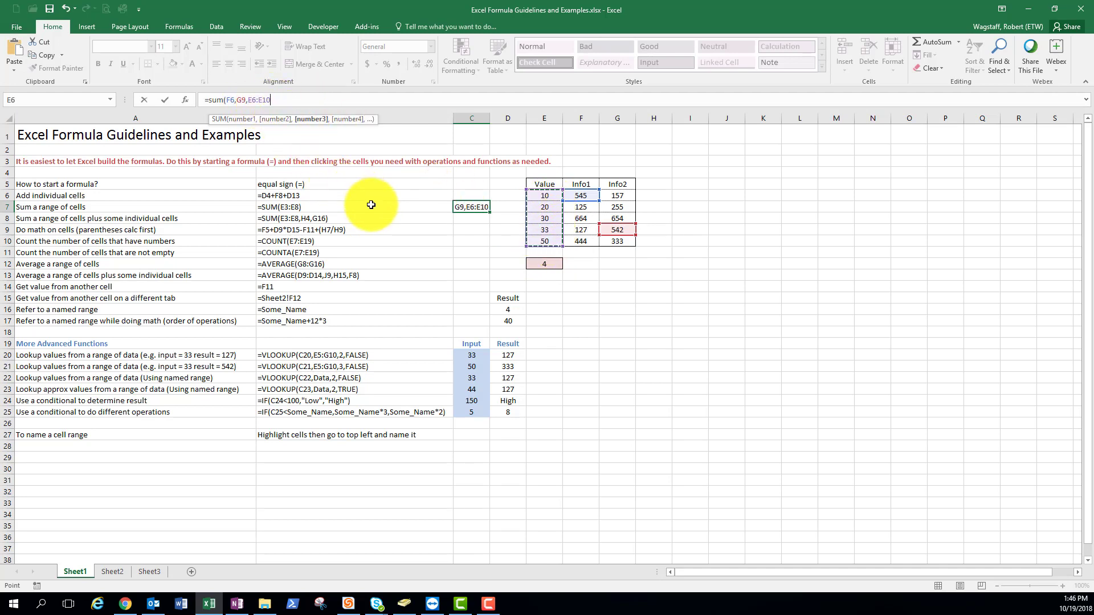
key("Tab")
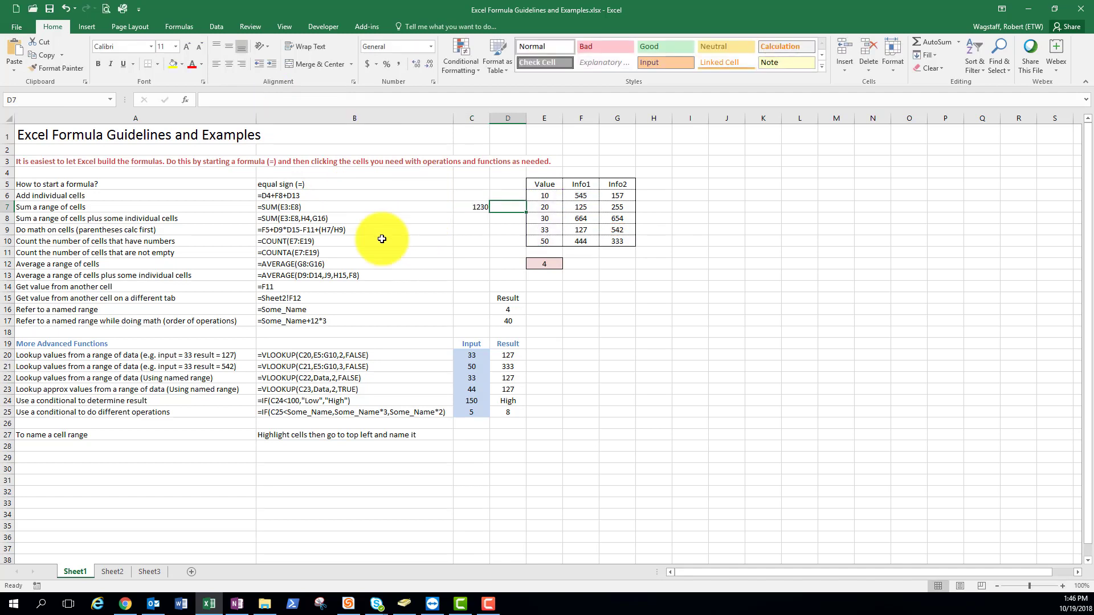
- Clear the SUM formula from C7
left_click_drag(325, 207, 327, 214)
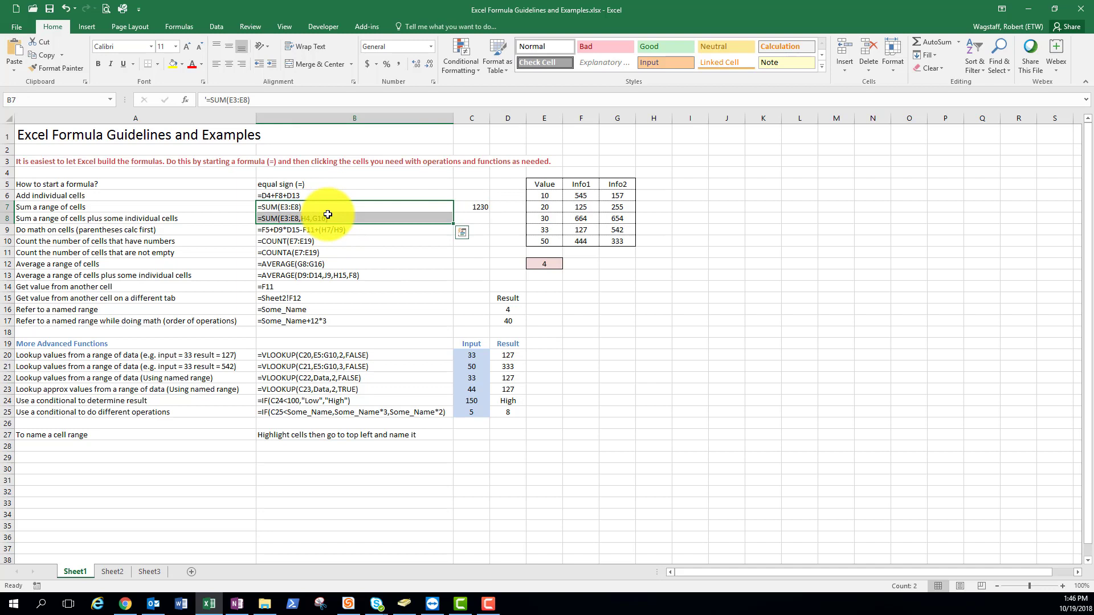
left_click(478, 209)
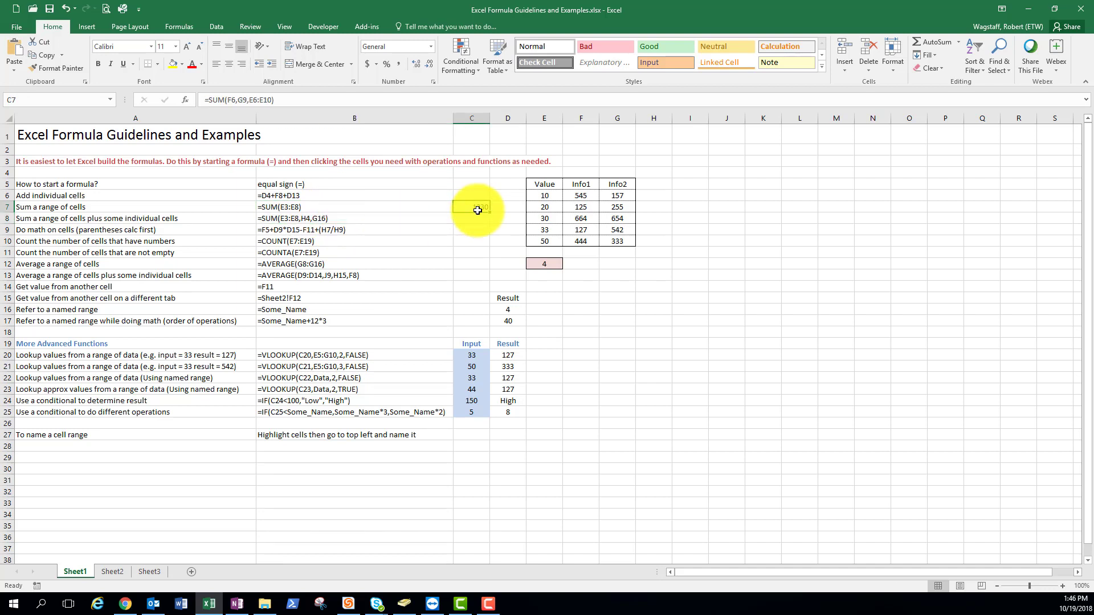
key("Delete")
- Enter a formula in C9 that adds E7 and F8 and subtracts the parenthesised SUM of G7:G8
key("Down")
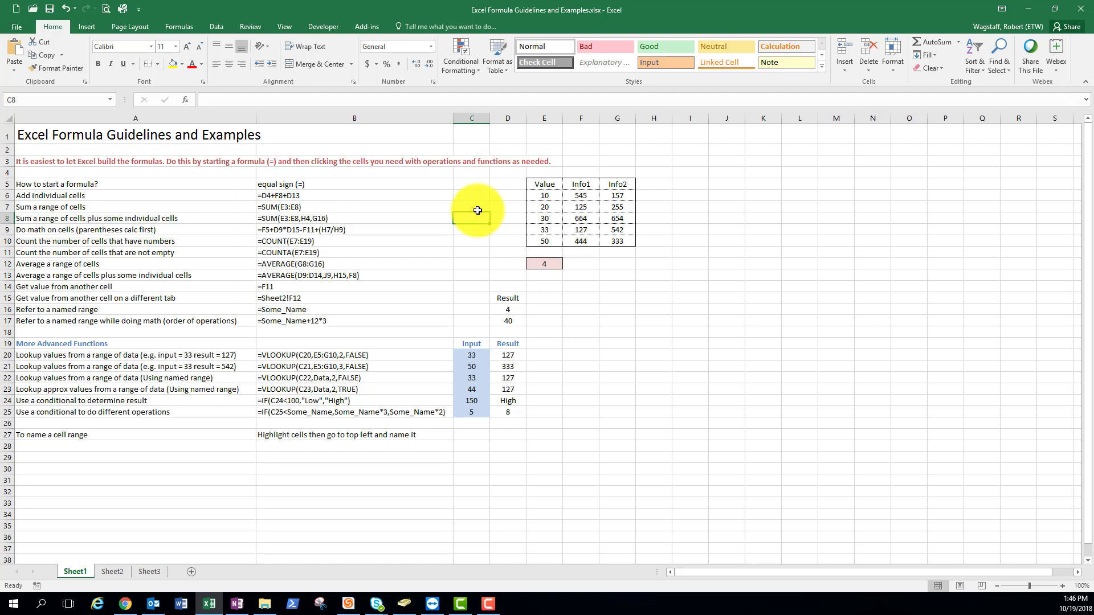
key("Down")
type("=")
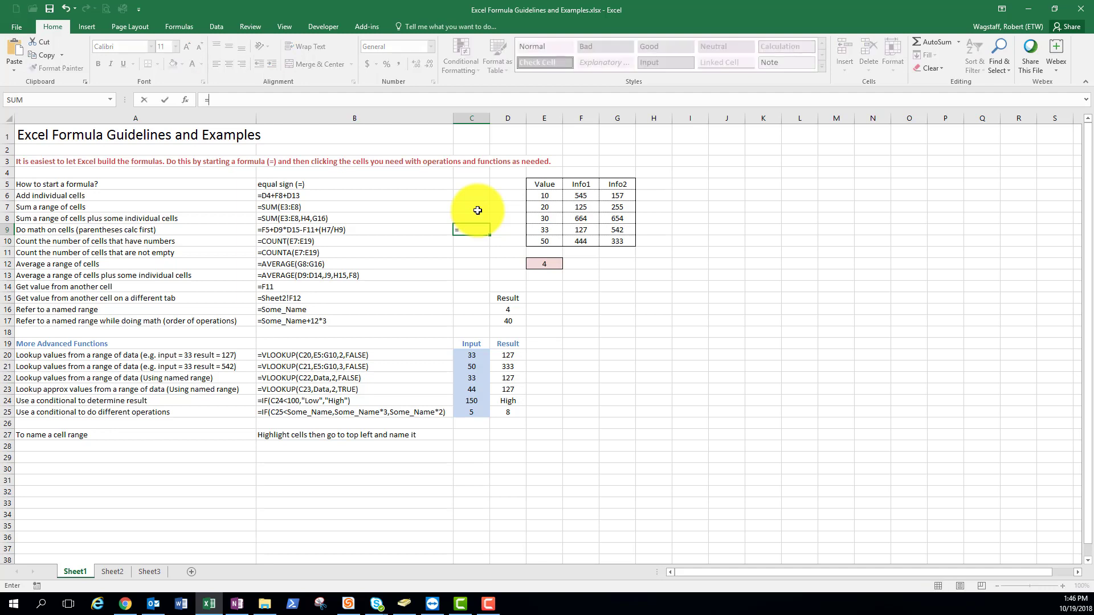
left_click(545, 208)
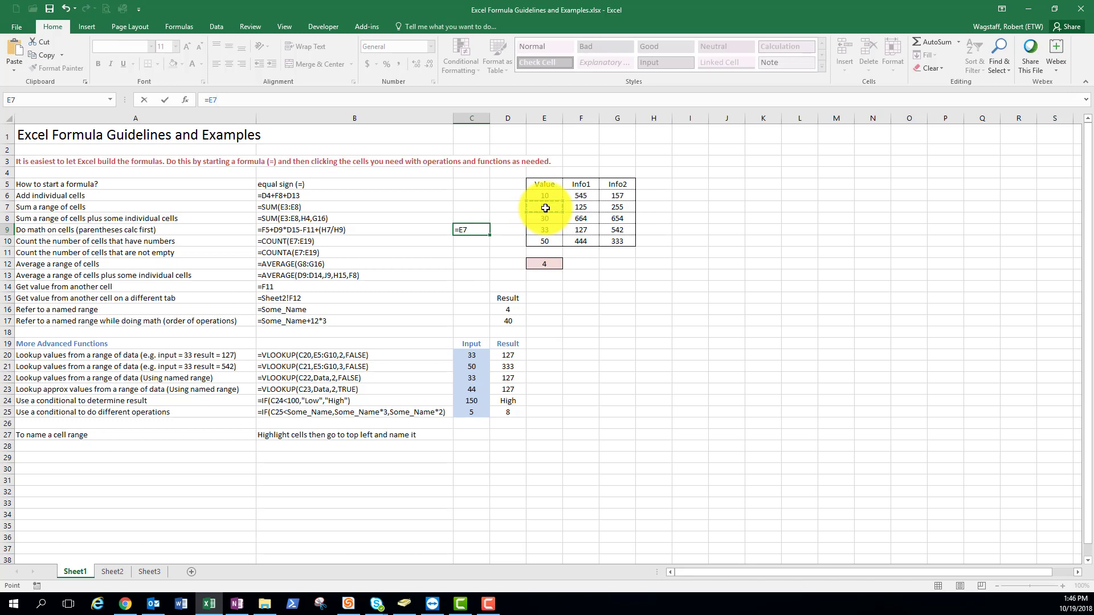
type("+")
left_click(573, 218)
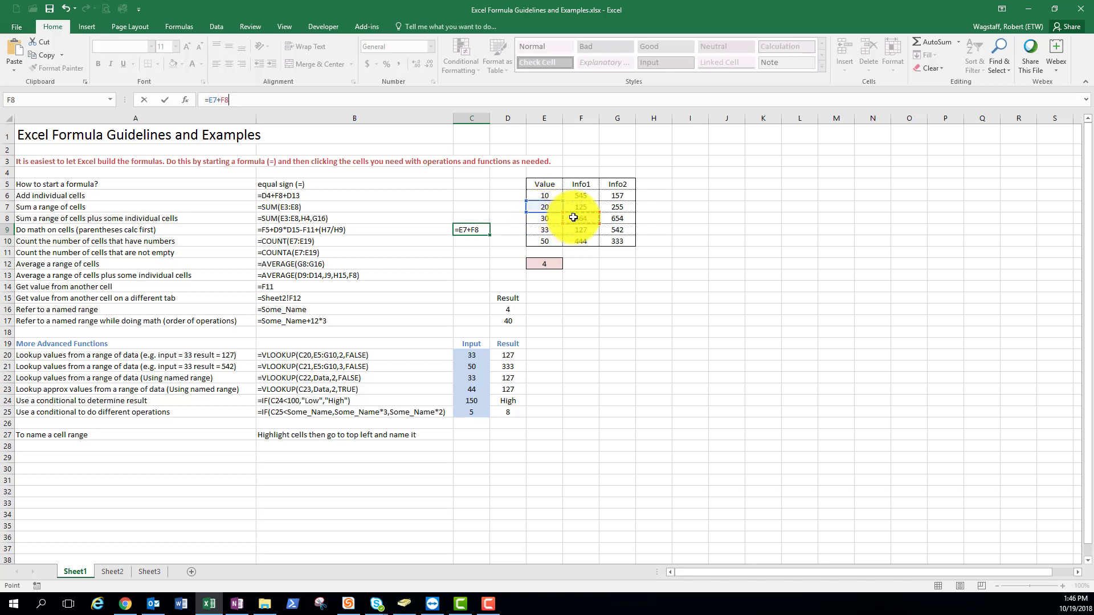
type("-")
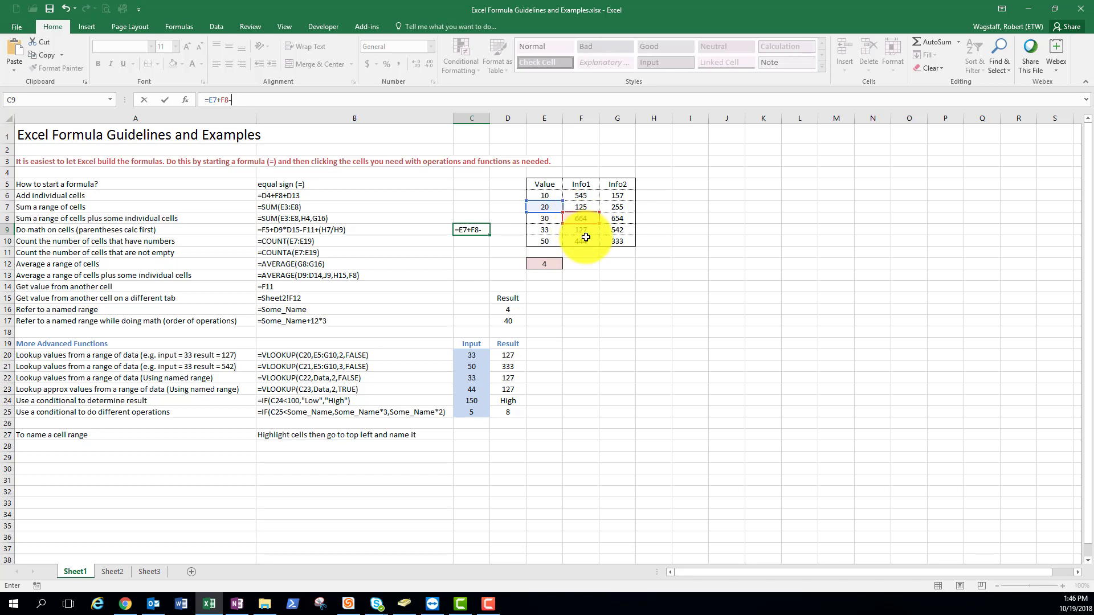
type("(")
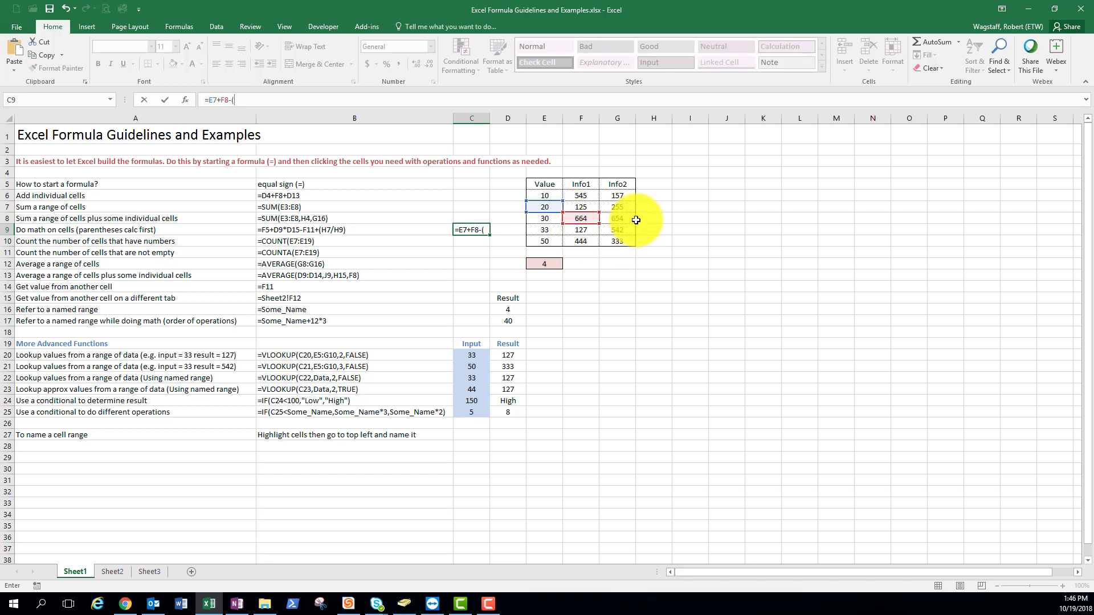
type("sum(")
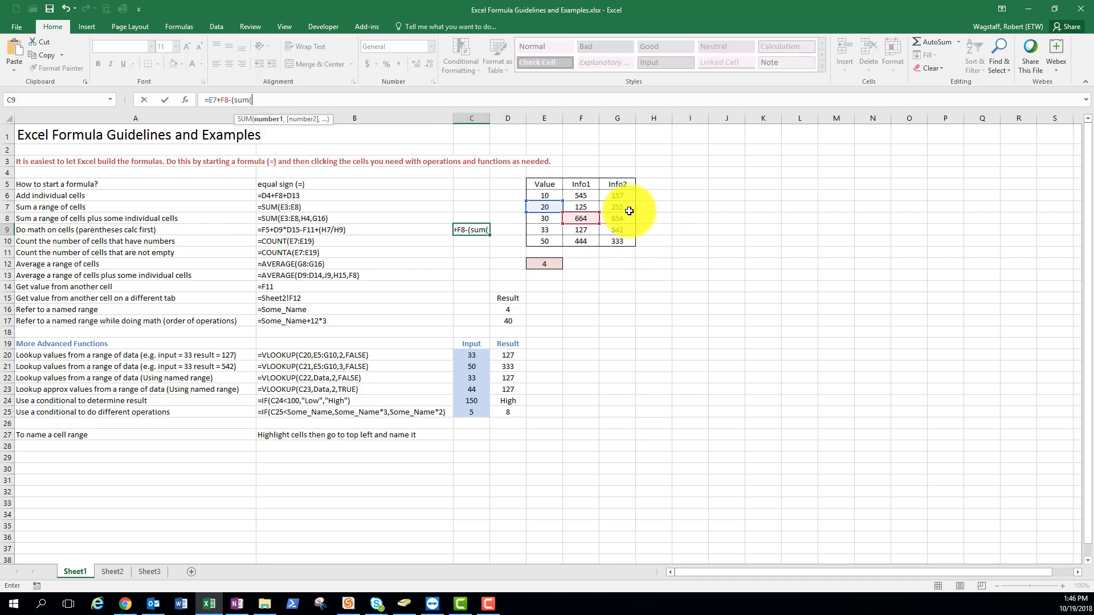
left_click_drag(621, 205, 623, 220)
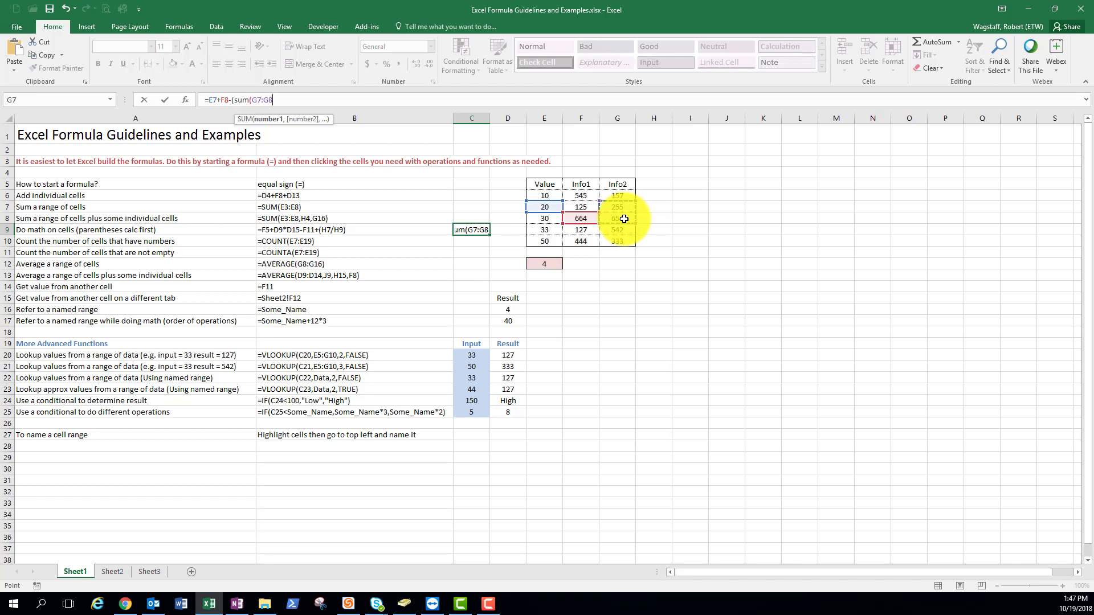
type(")")
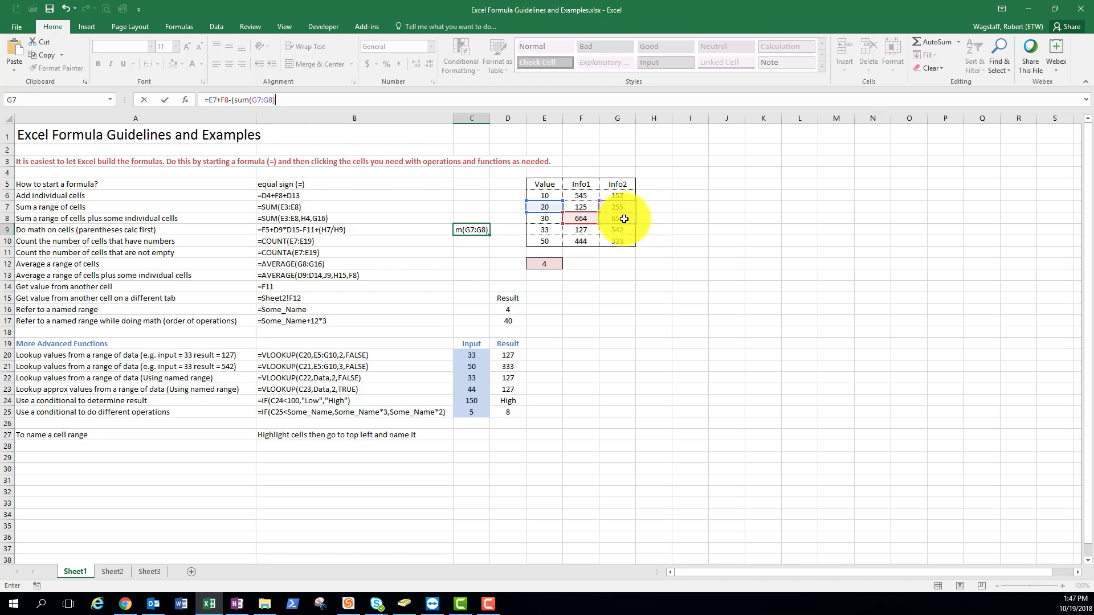
type(")")
key("ctrl+Return")
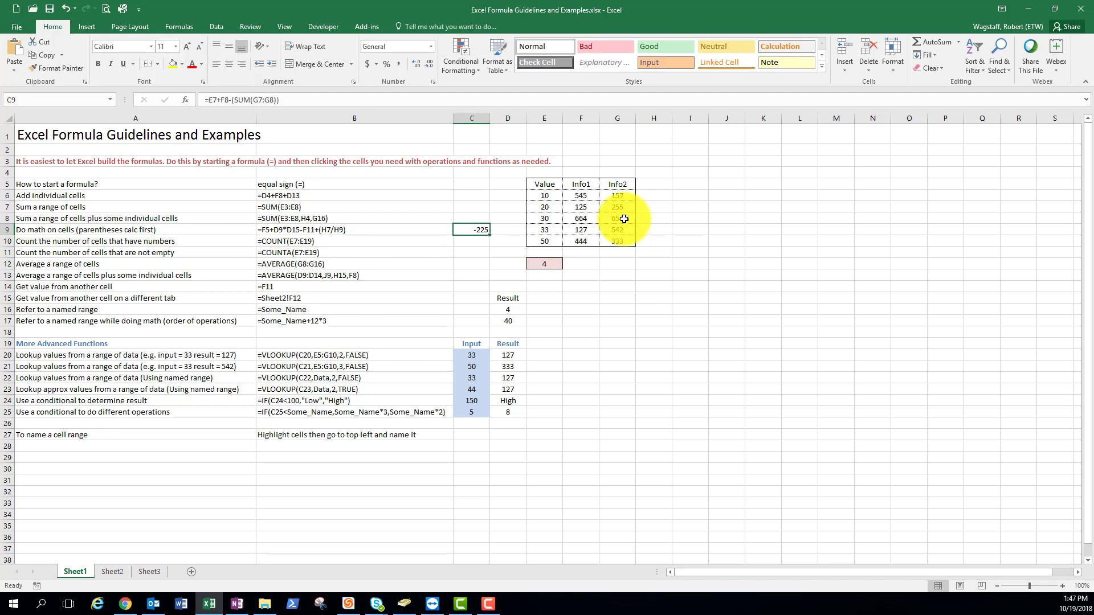
- Clear the formula from C9 and move to C10
key("Delete")
key("Return")
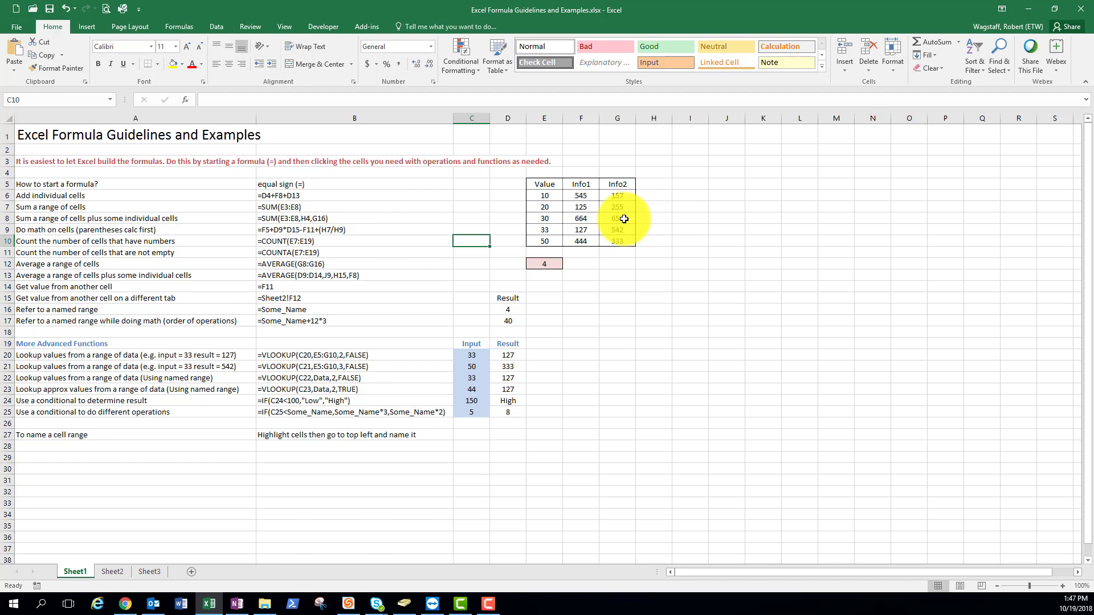
- Enter a COUNT formula in C10 for the numeric cells in E6:E10
type("=")
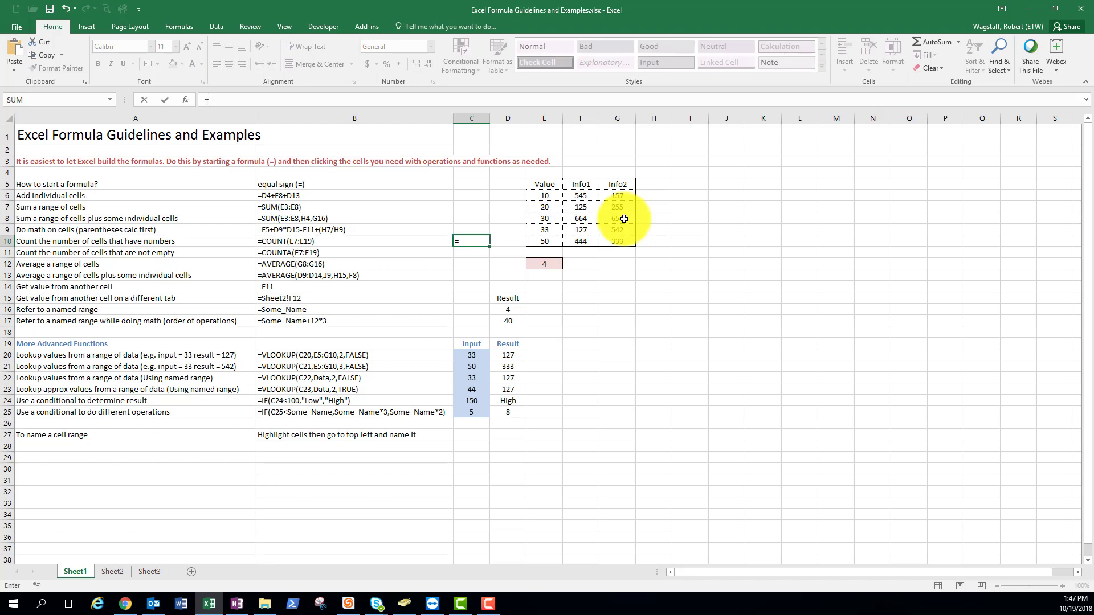
type("count(")
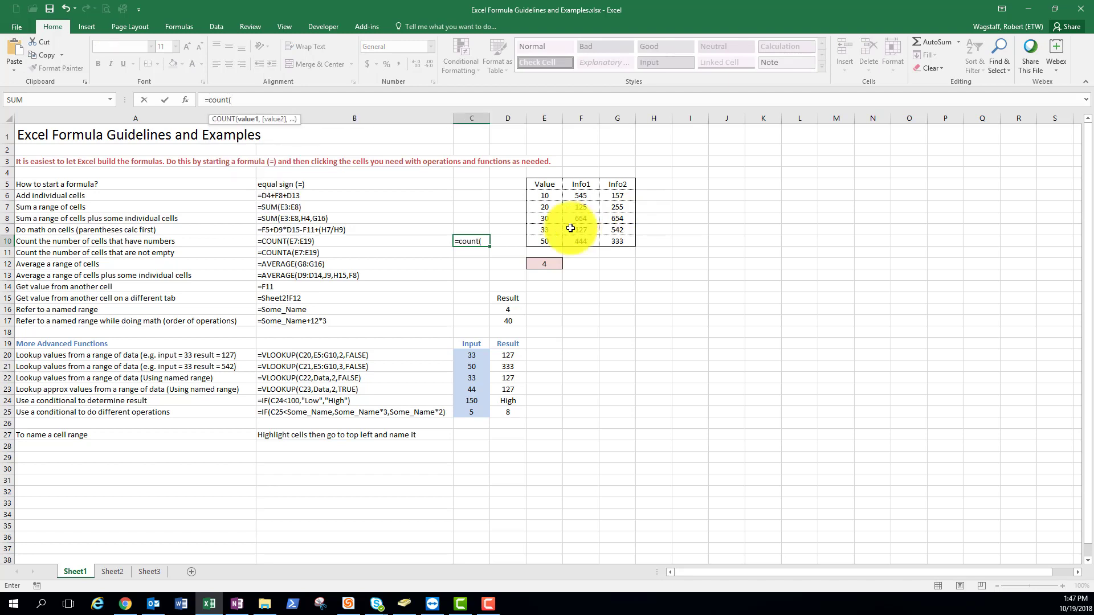
left_click_drag(551, 192, 550, 245)
key("Tab")
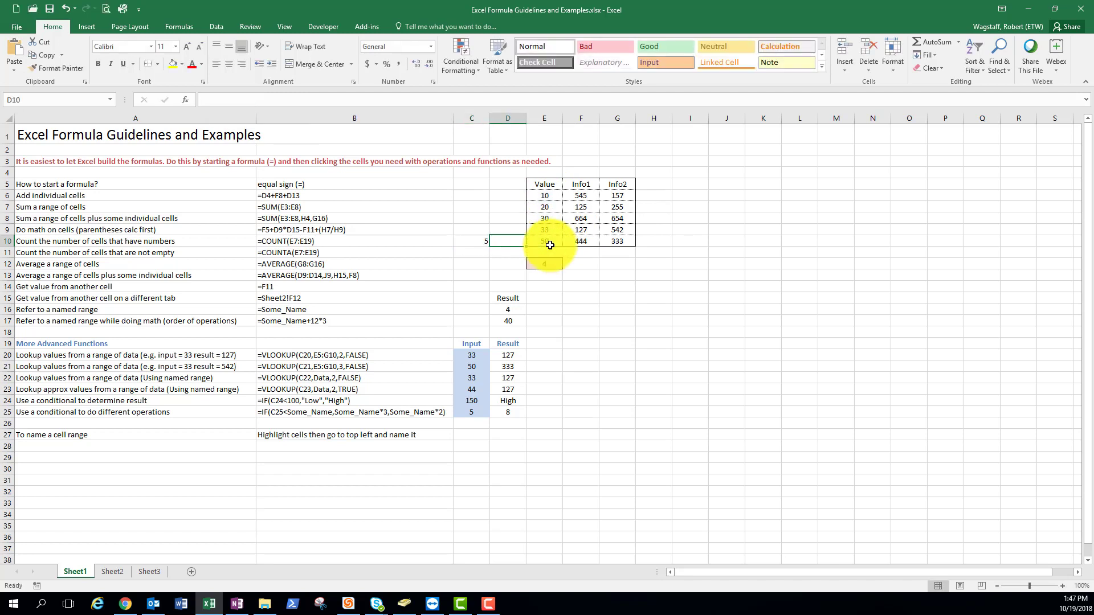
- Extend the COUNT range in C10 to E5:E10 so it includes the Value header
key("Left")
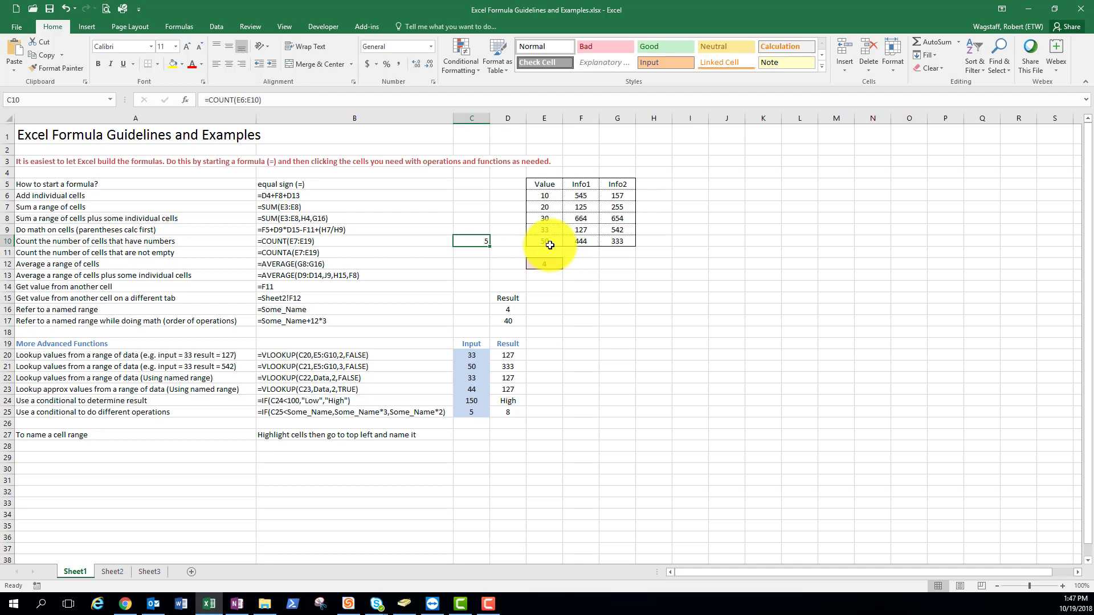
left_click(319, 101)
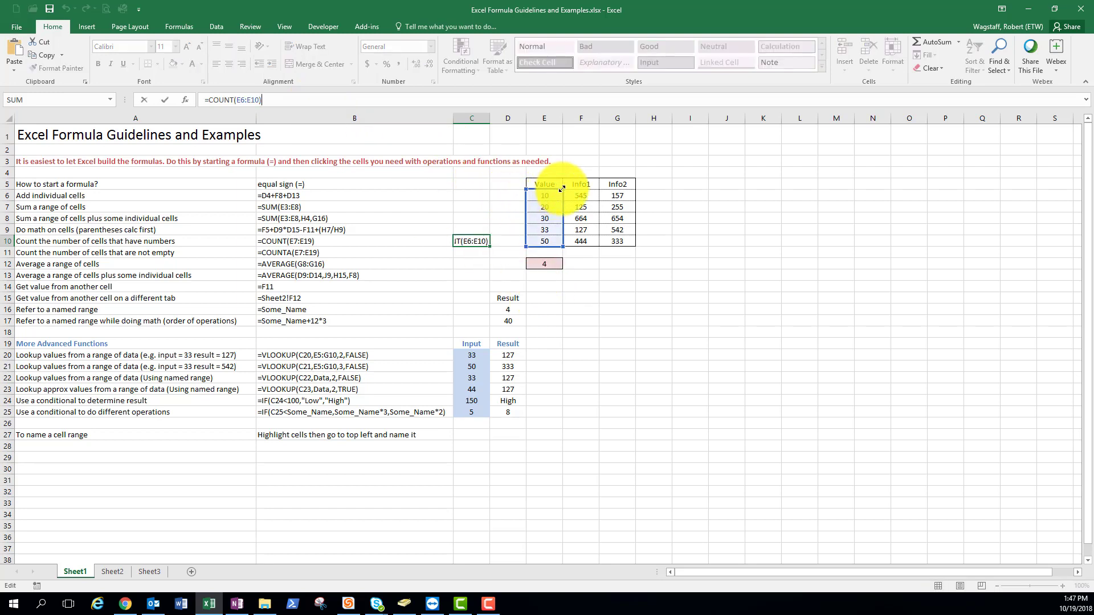
left_click_drag(562, 188, 562, 179)
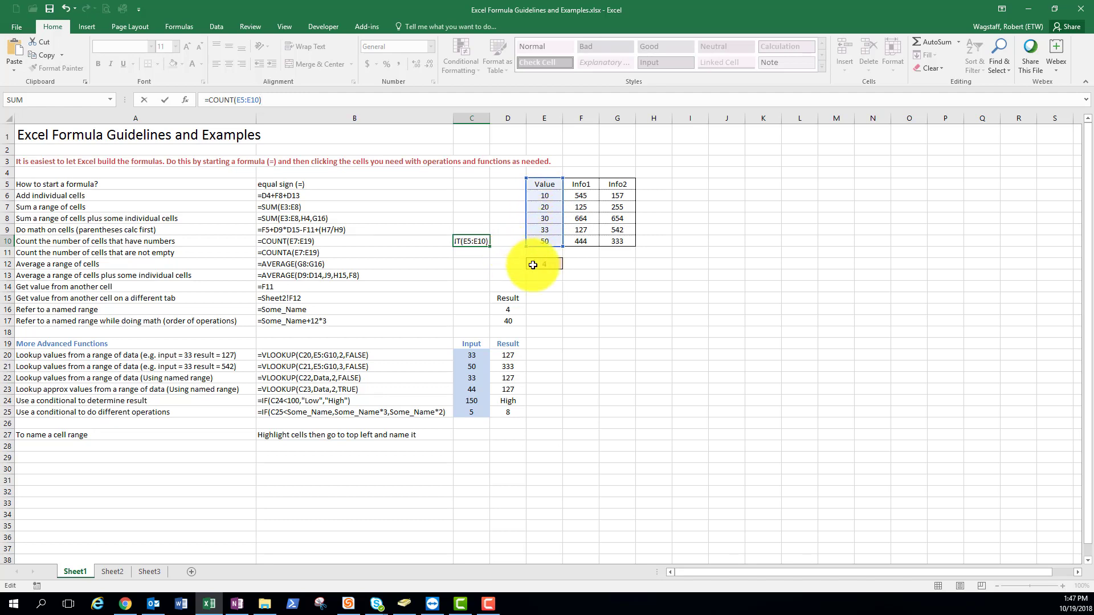
key("Tab")
key("Left")
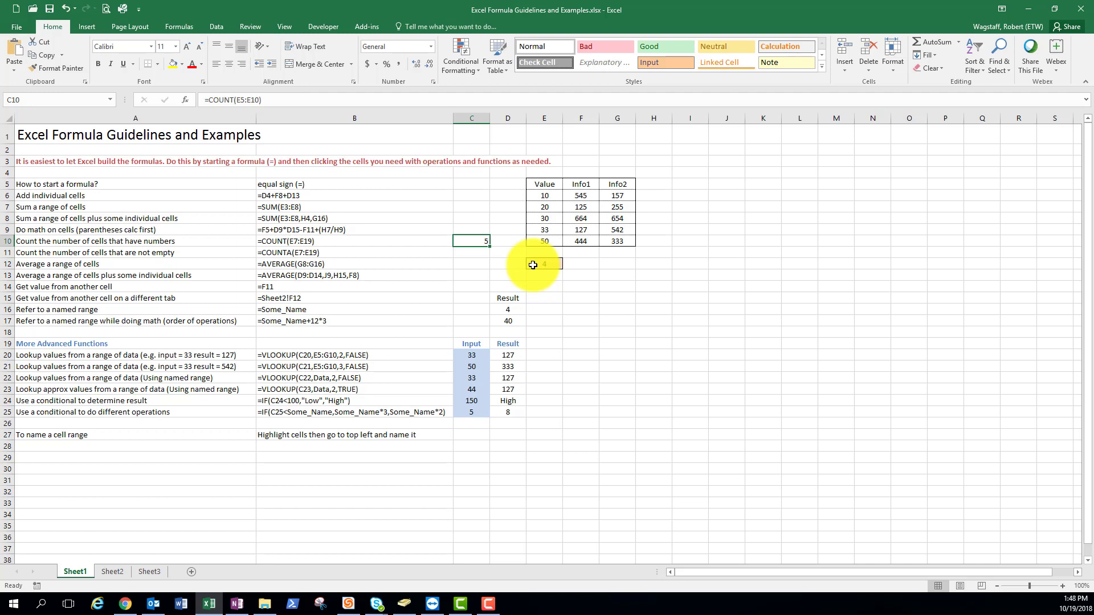
- Change the function in C10 from COUNT to COUNTA, keeping the range E5:E10
key("F2")
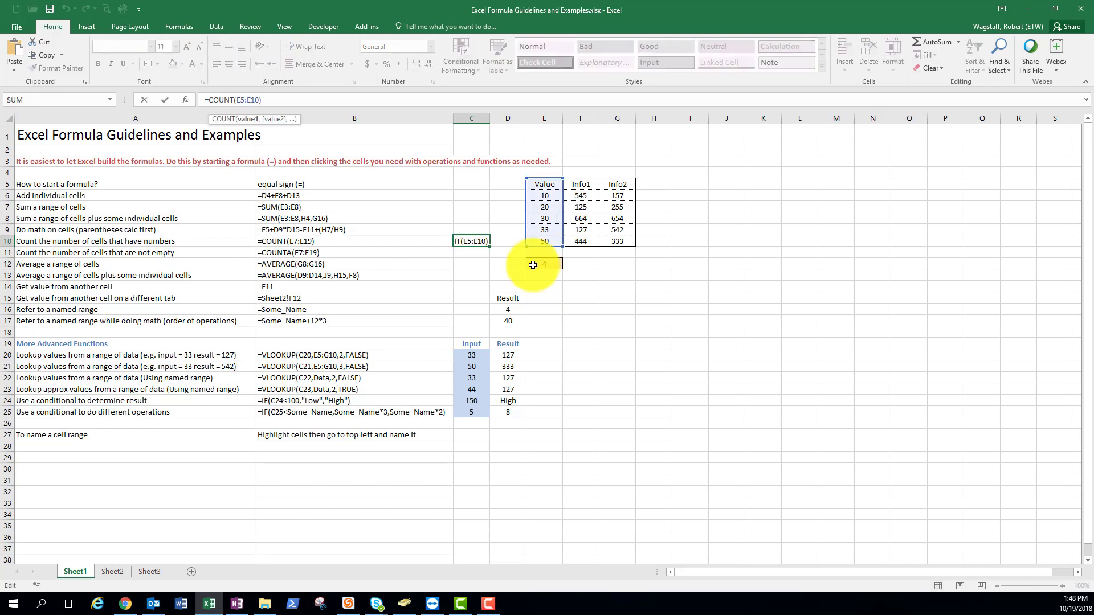
key("Left")
key("Left")
type("A")
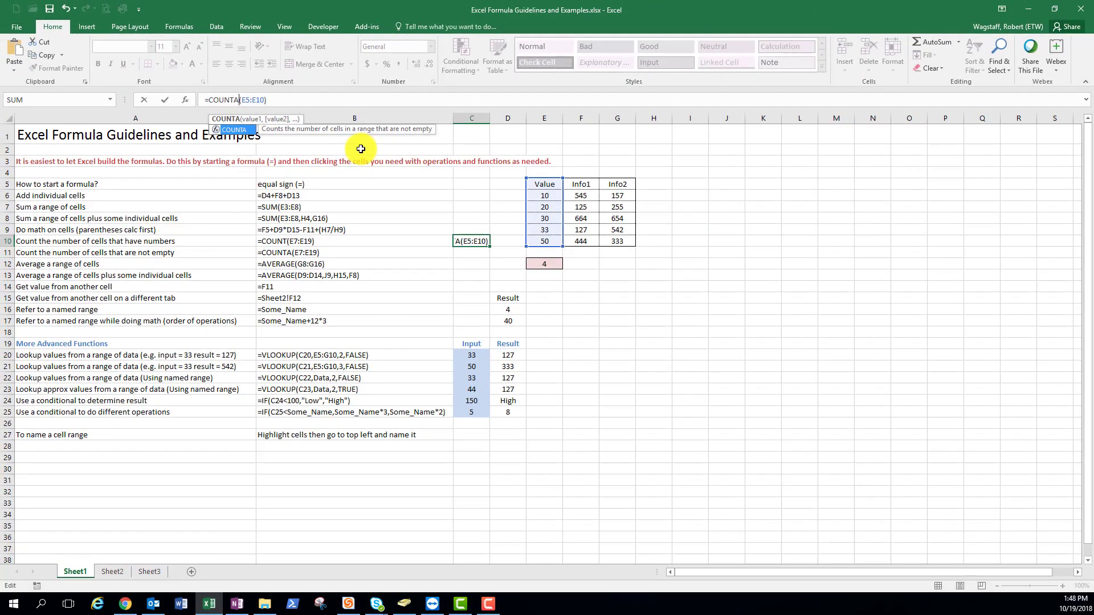
key("Tab")
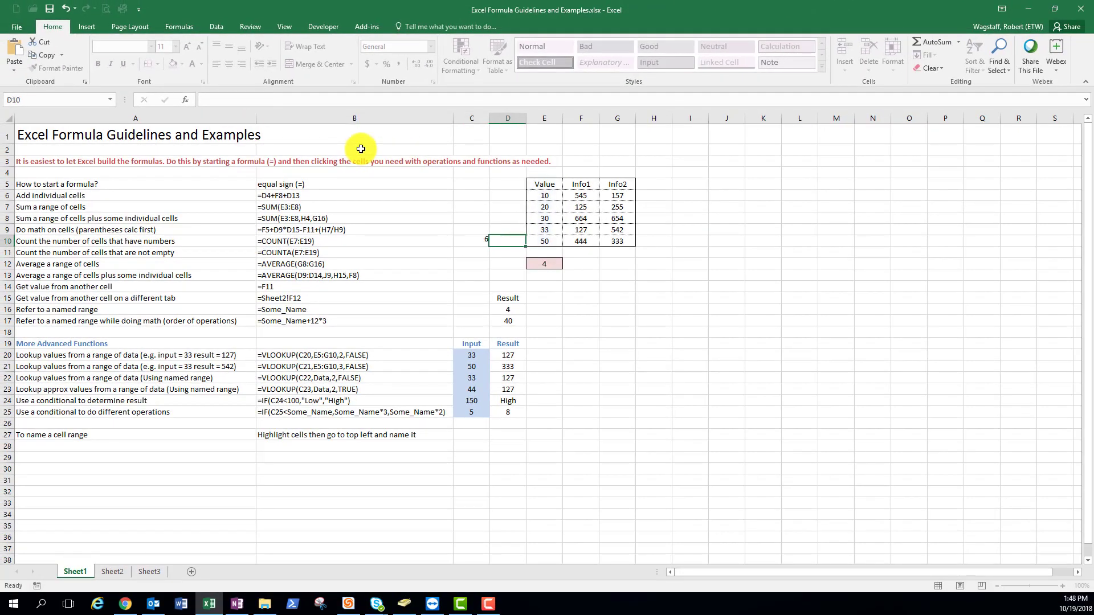
key("Left")
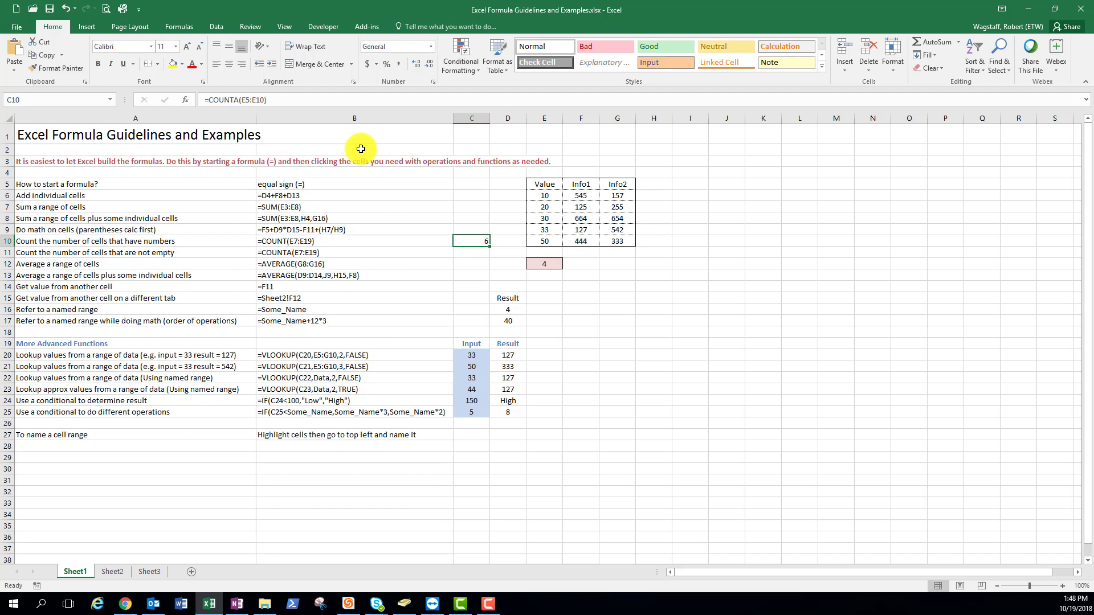
- Clear the COUNTA formula from C10 and move to C12
key("Delete")
key("Down")
key("Down")
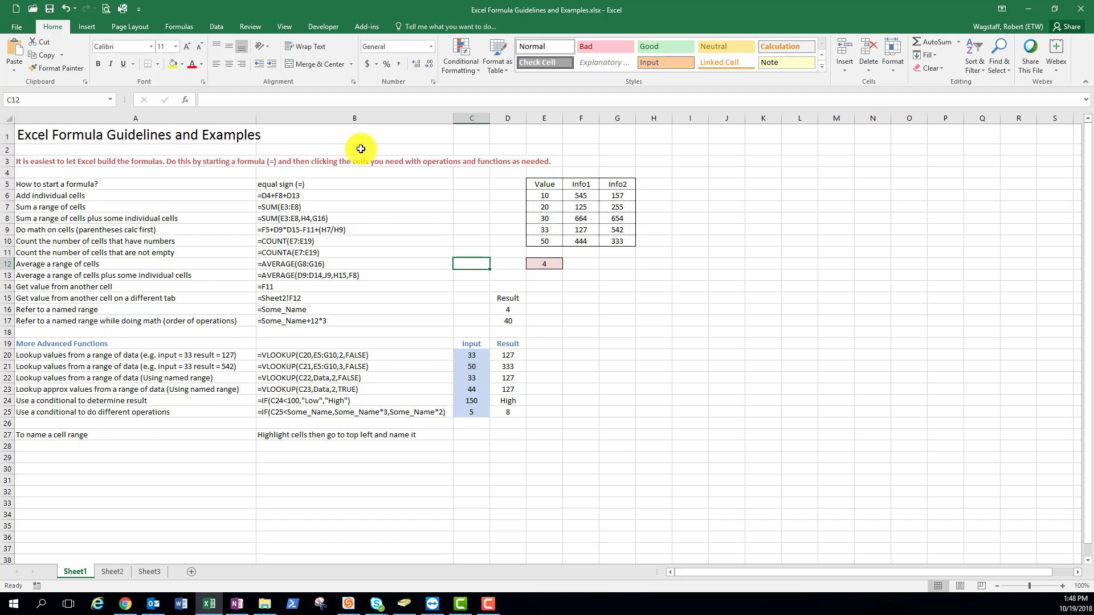
- Enter an AVERAGE formula in C12 for the range E6:E10
type("=aver")
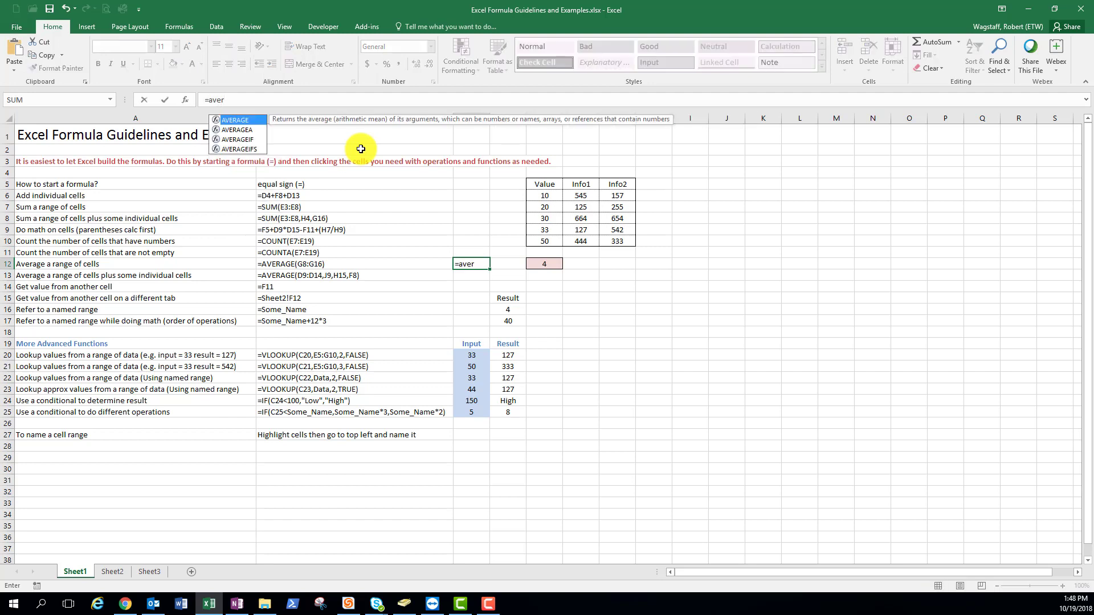
type("age(")
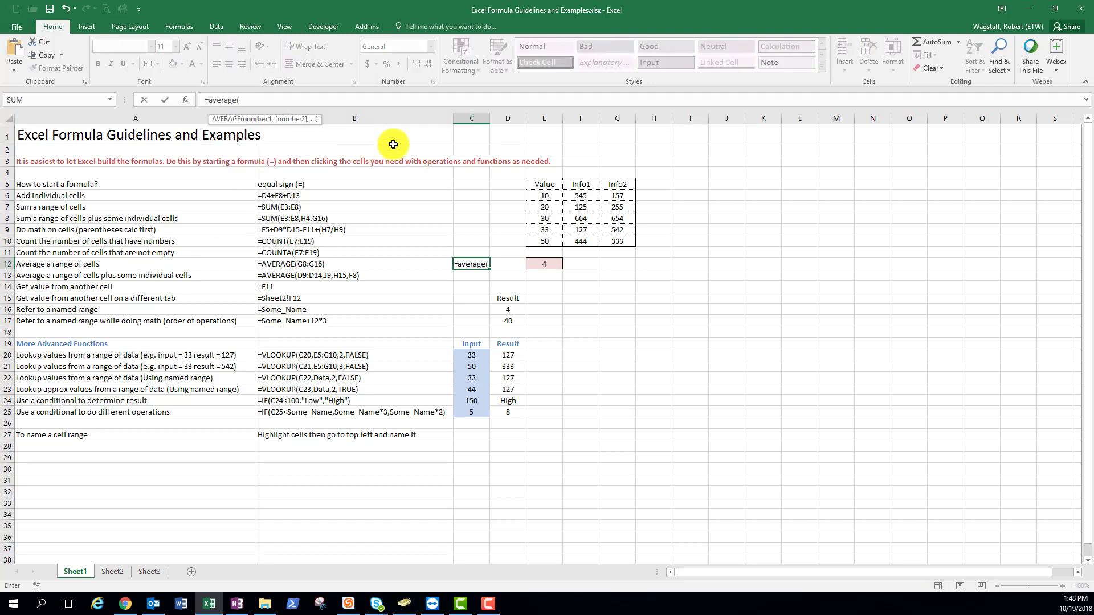
left_click_drag(548, 195, 547, 242)
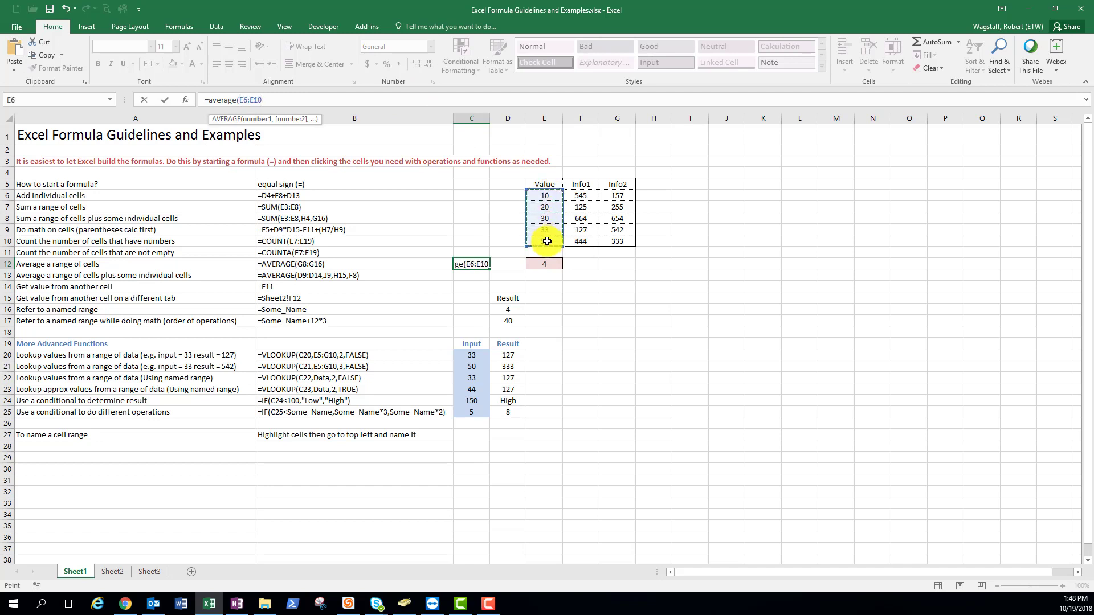
key("Tab")
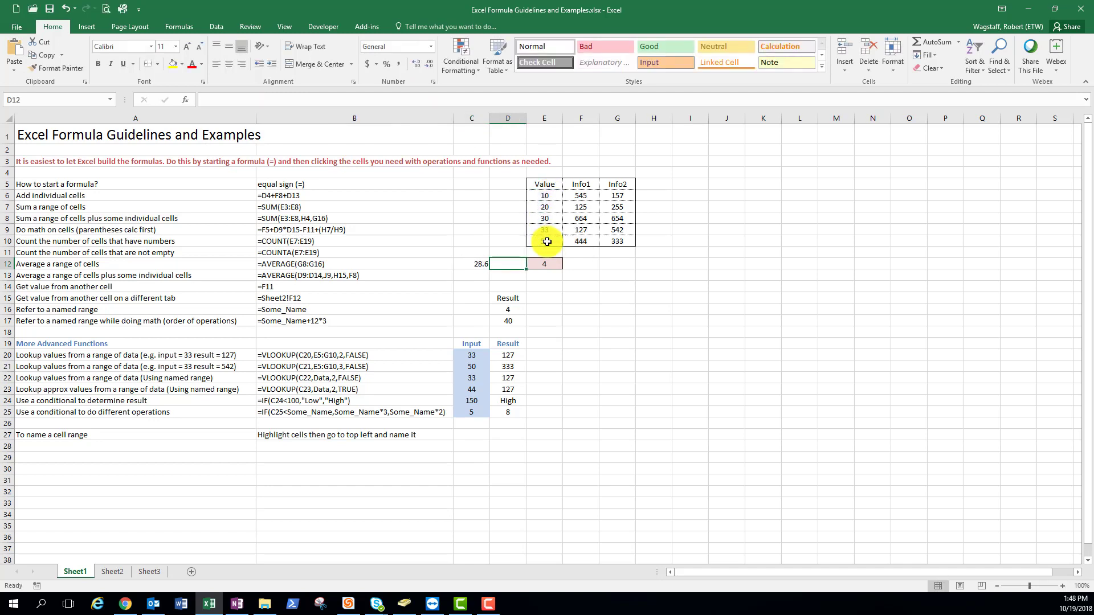
- Clear the AVERAGE formula from C12 and move to the example text in B13
key("Left")
key("Down")
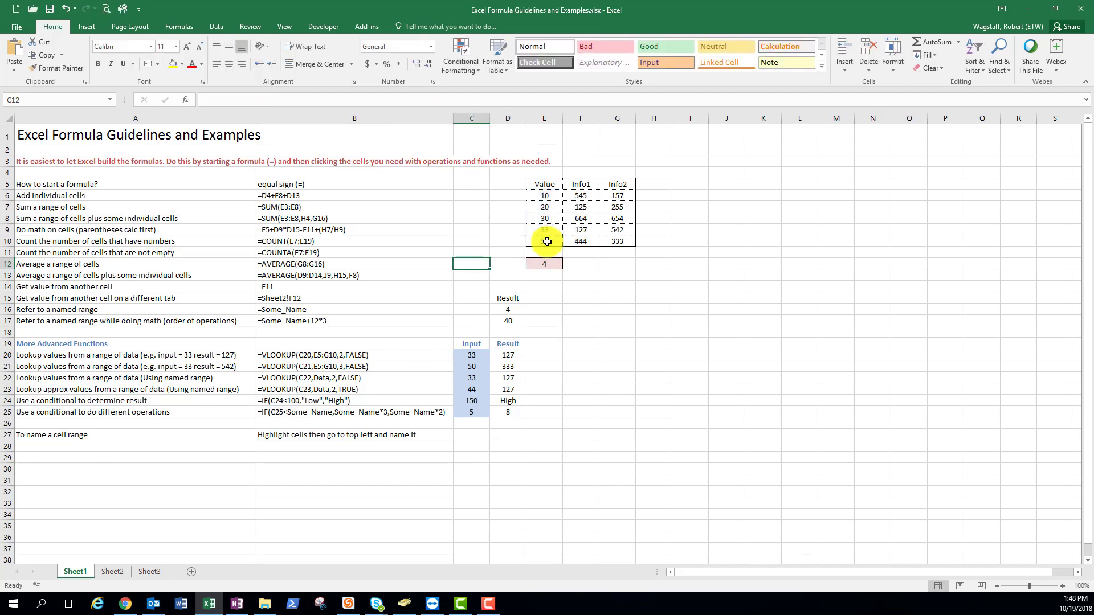
key("Left")
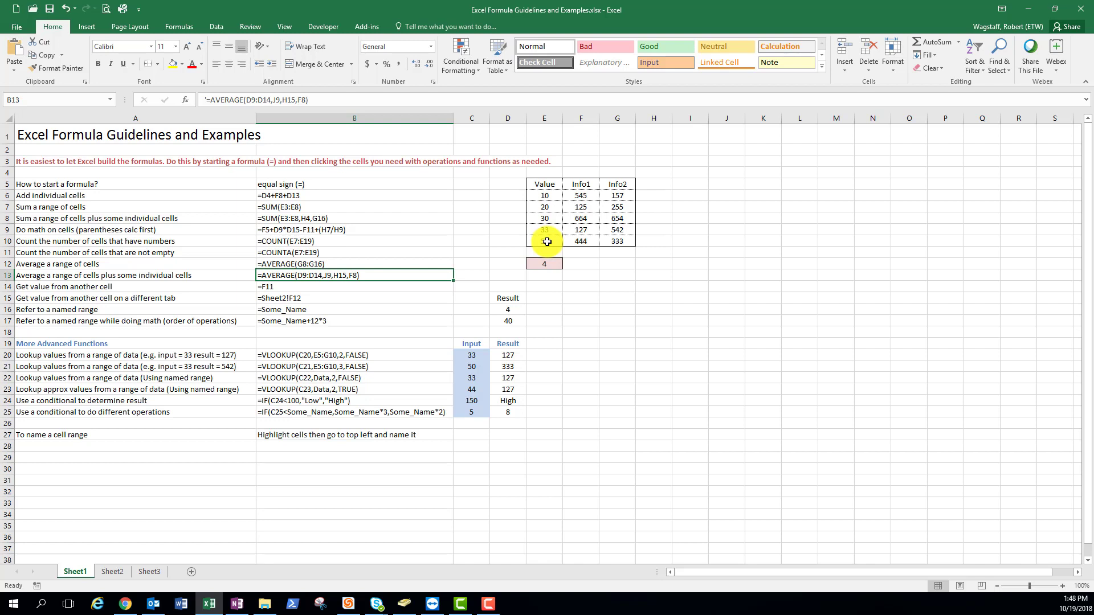
key("F2")
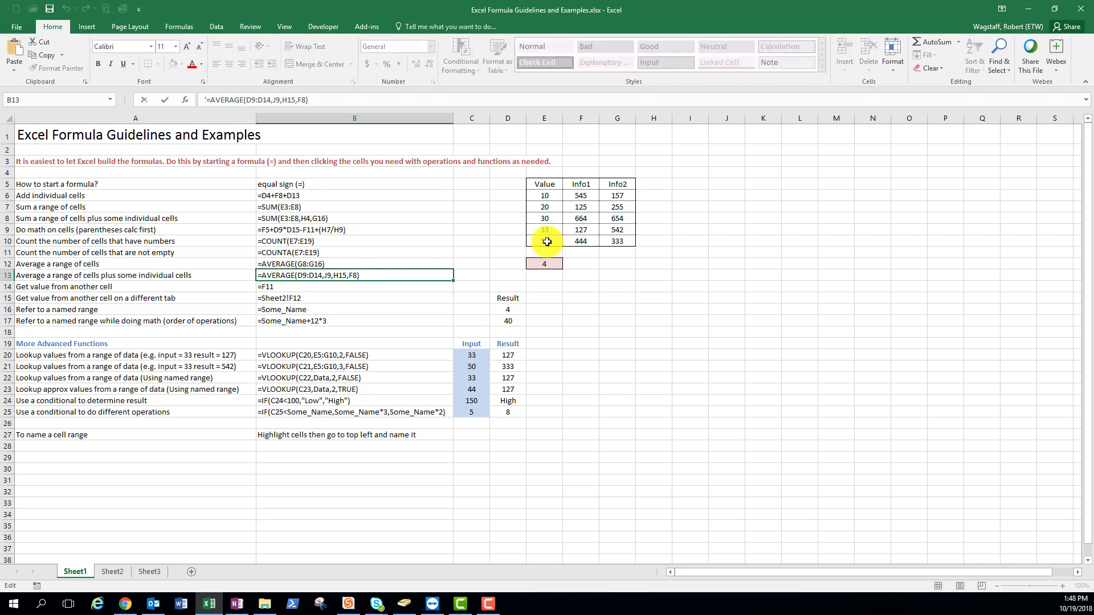
key("Escape")
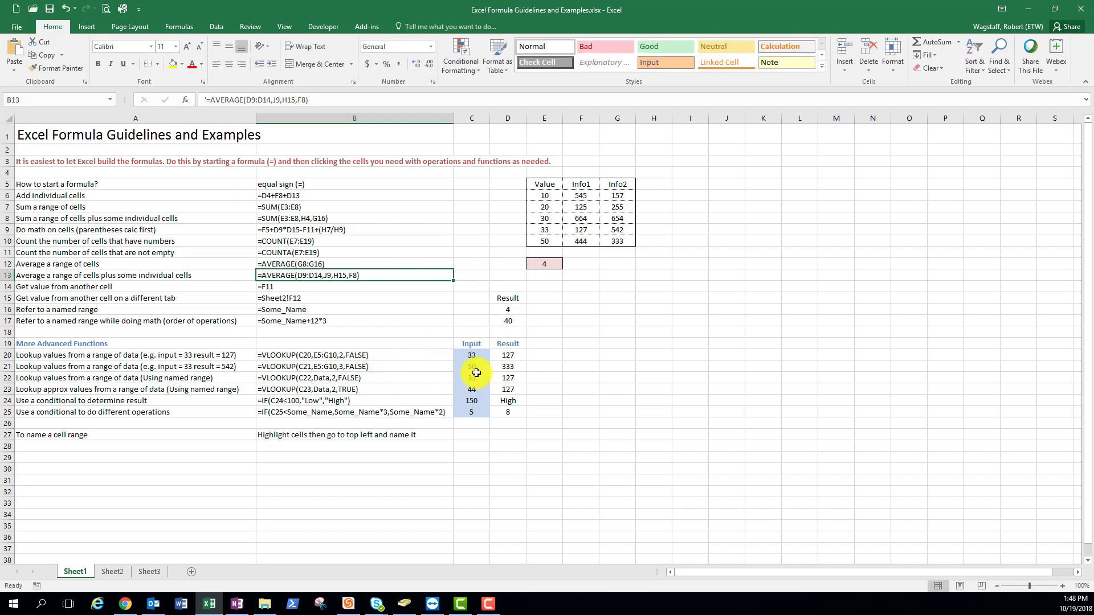
left_click(359, 297)
left_click(343, 275)
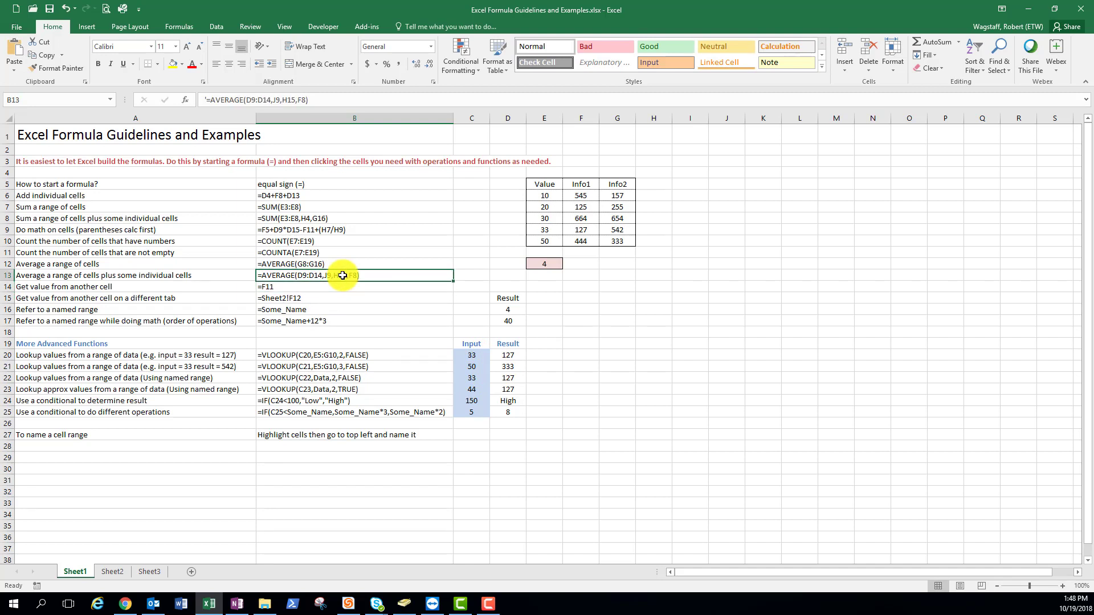
left_click(473, 276)
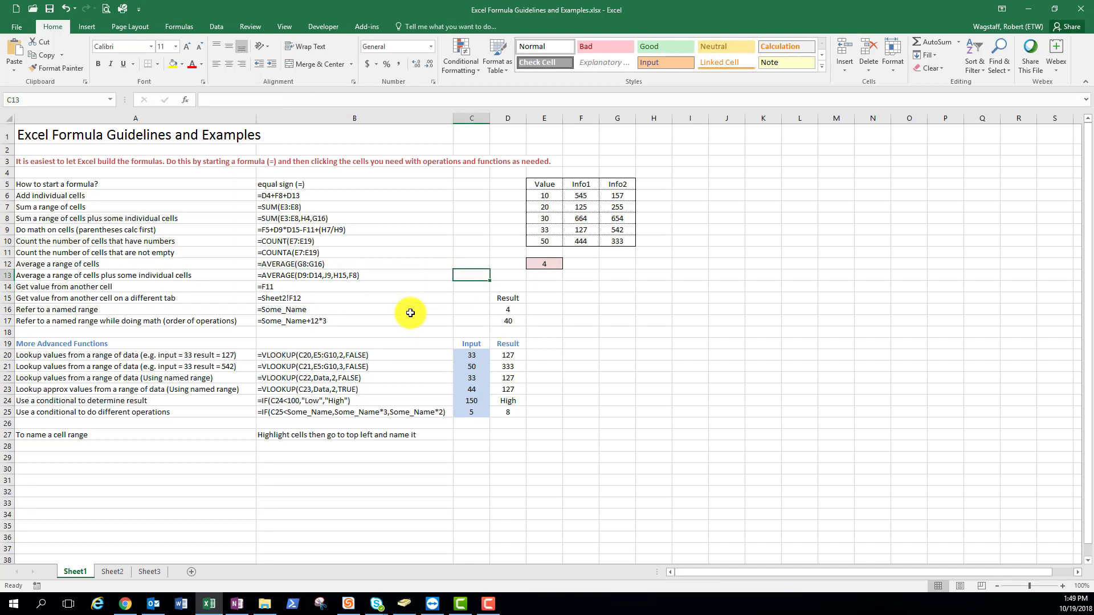
- Copy the AVERAGE example text from B13 into C13
key("Left")
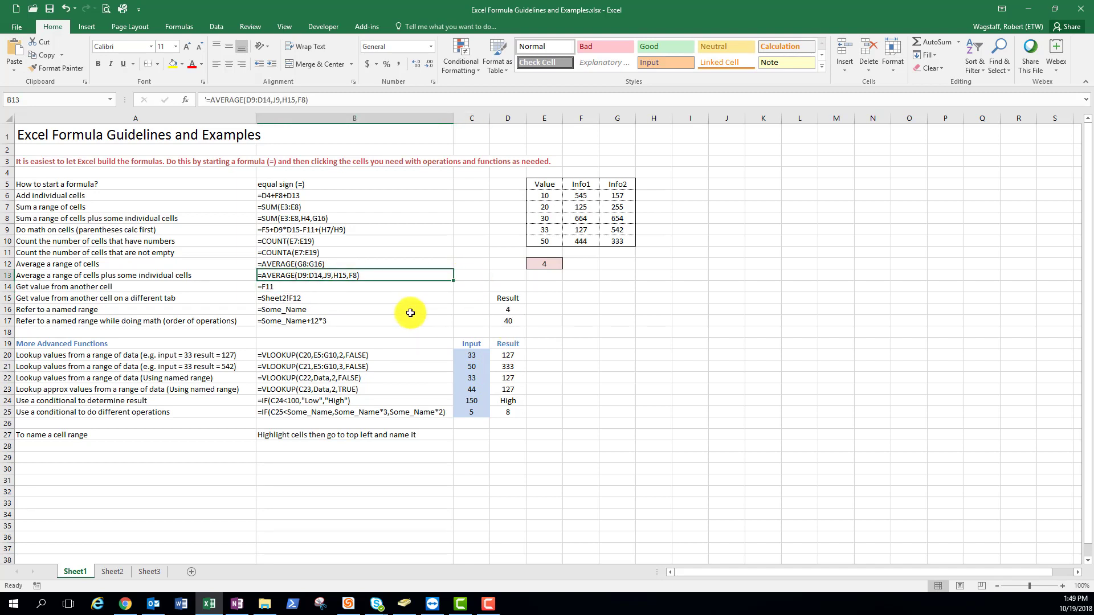
key("ctrl+c")
key("Right")
key("Return")
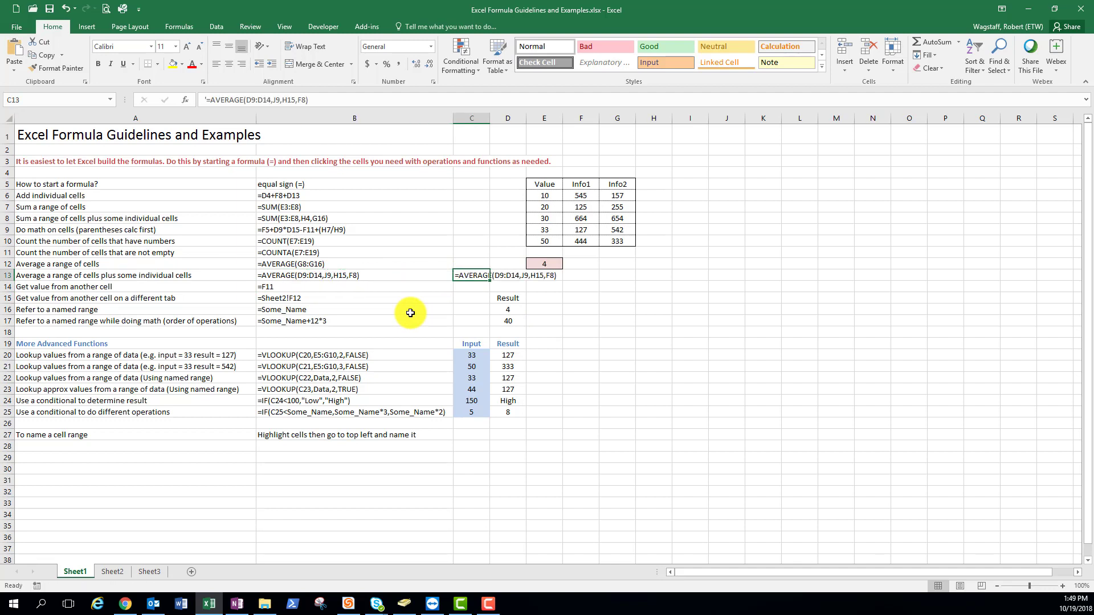
- Remove the leading apostrophe in C13 so the text becomes the live formula =AVERAGE(D9:D14,J9,H15,F8)
key("F2")
key("Left")
key("Left")
key("Left")
key("Left")
key("Left")
key("Left")
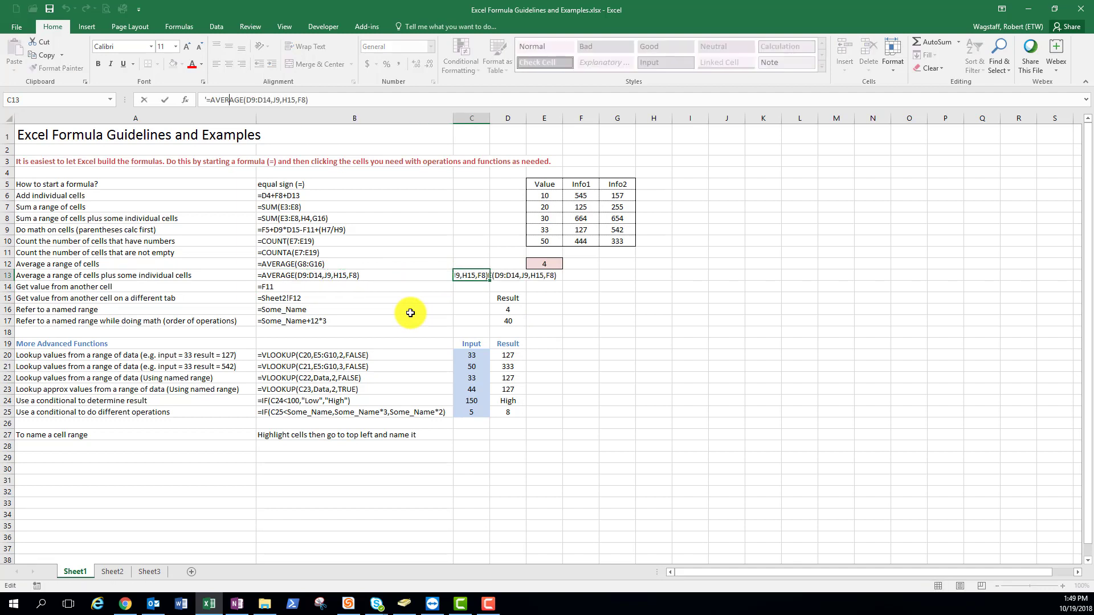
key("Right")
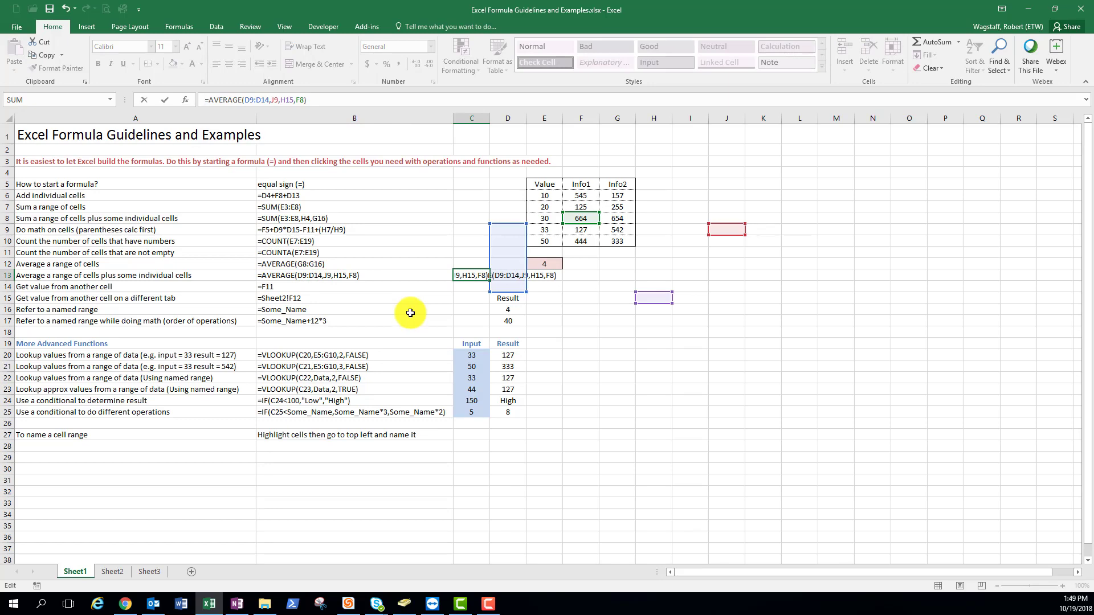
key("Escape")
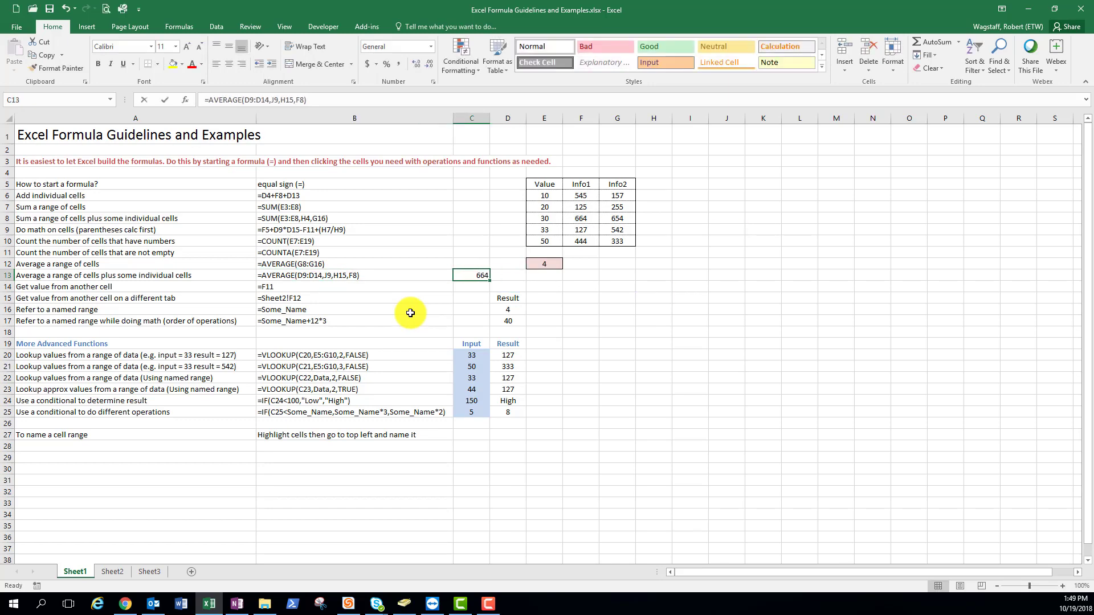
- Resize the first range of the AVERAGE formula in C13 to D8:D14 using its highlighted outline
key("F2")
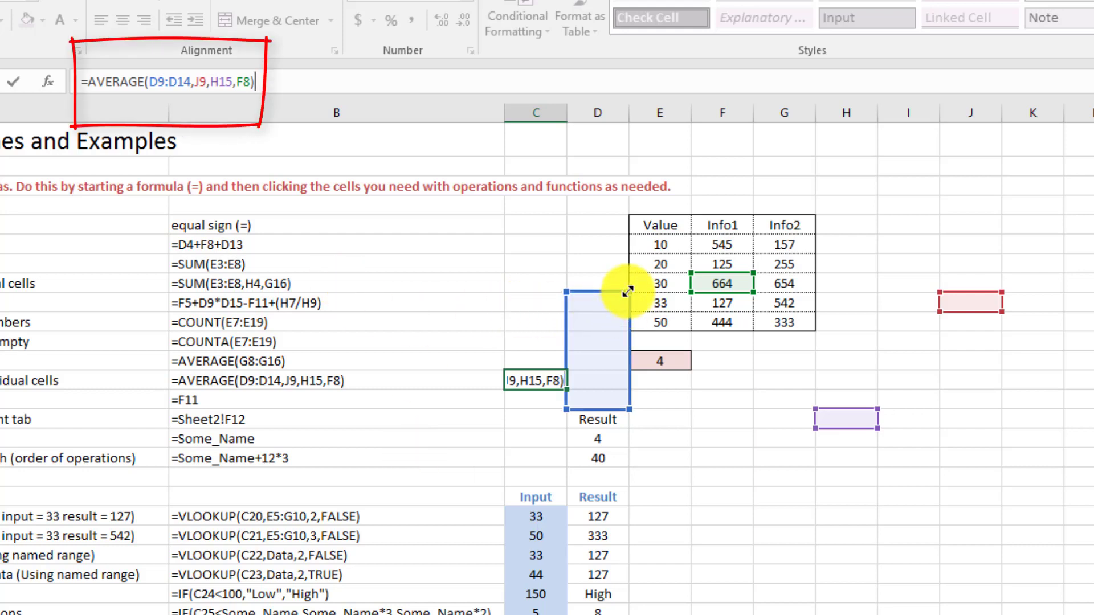
left_click_drag(627, 292, 623, 232)
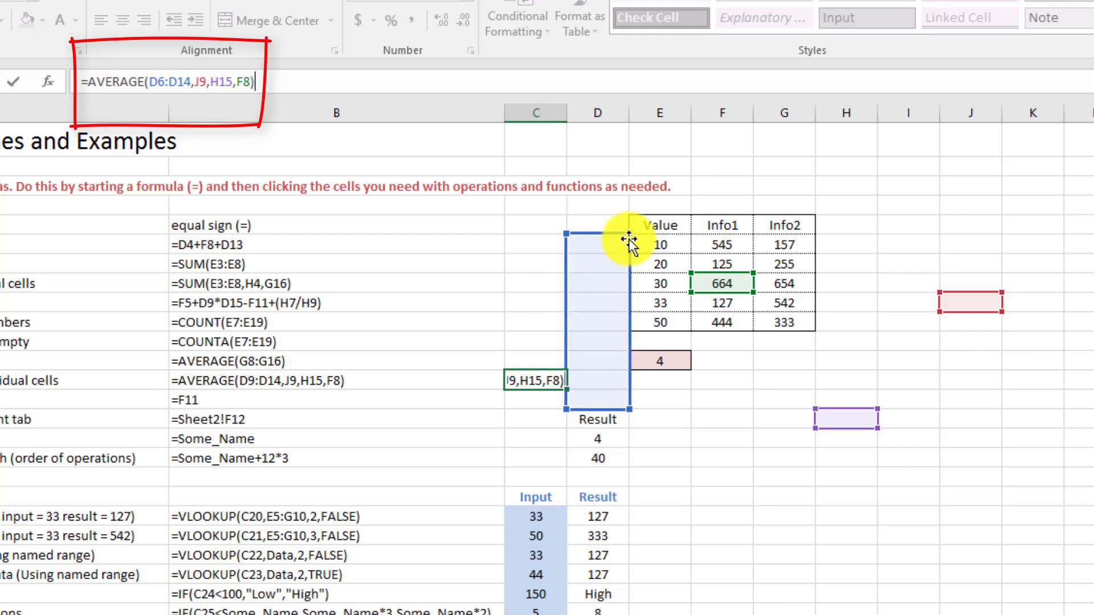
left_click_drag(629, 240, 629, 277)
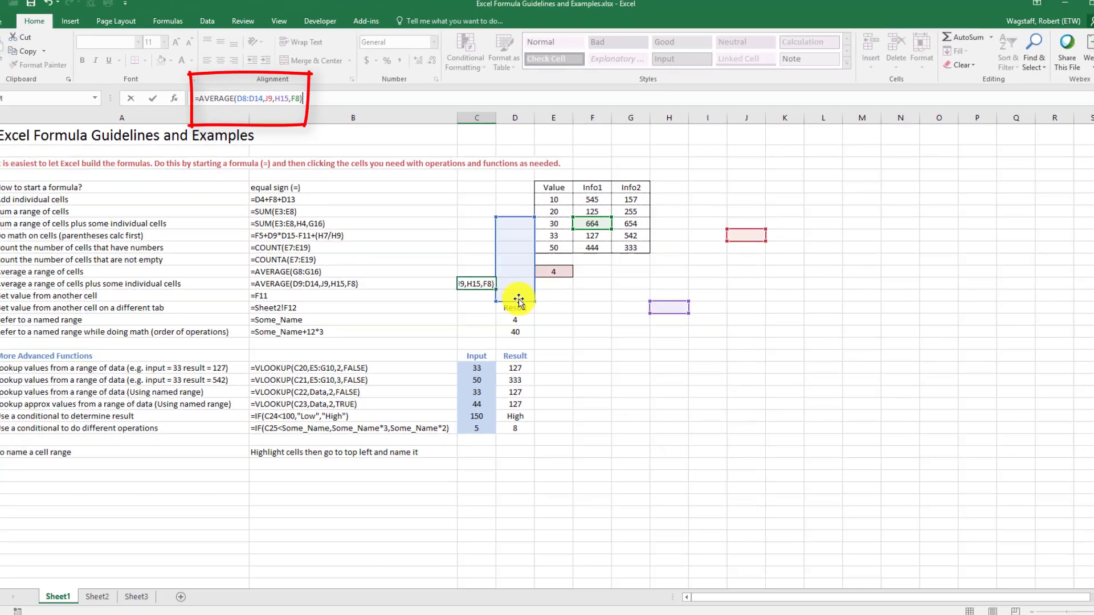
key("ctrl+Return")
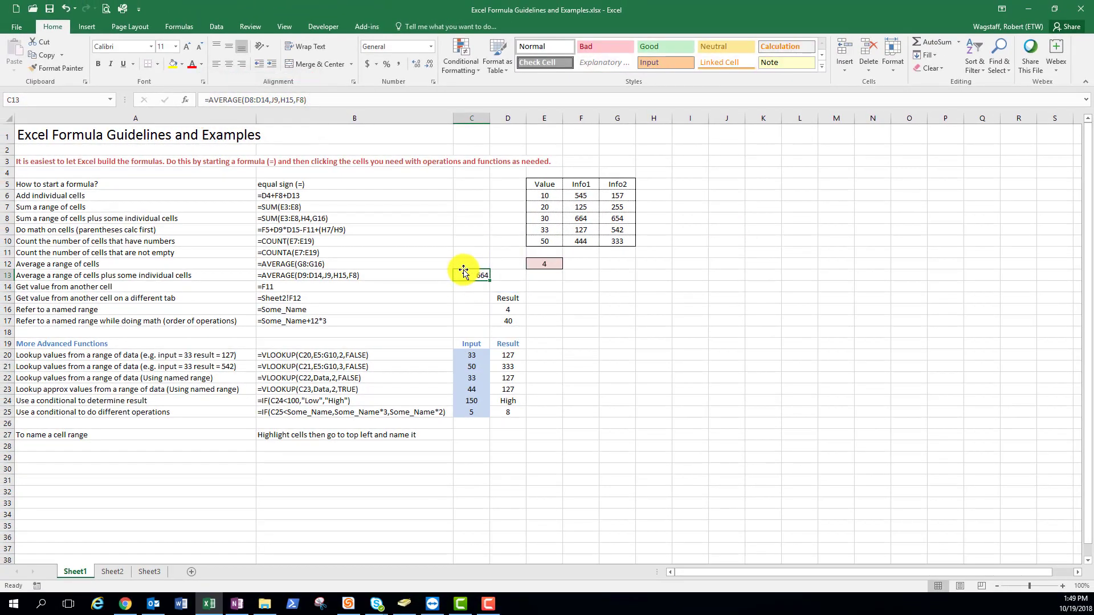
- Try to trace the dependents of the AVERAGE formula cell C13
left_click(190, 25)
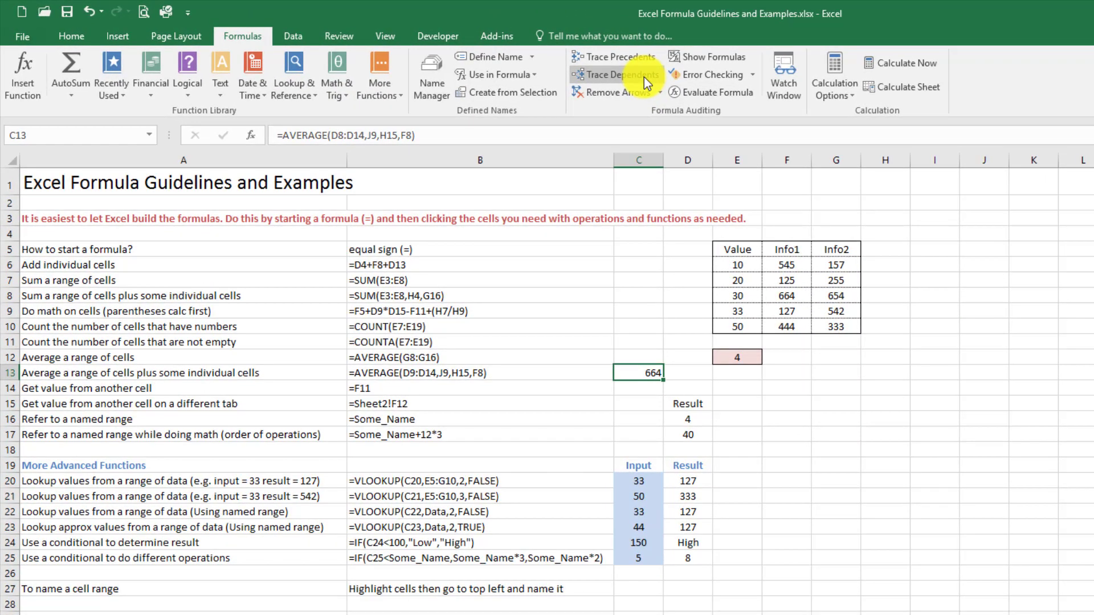
left_click(643, 77)
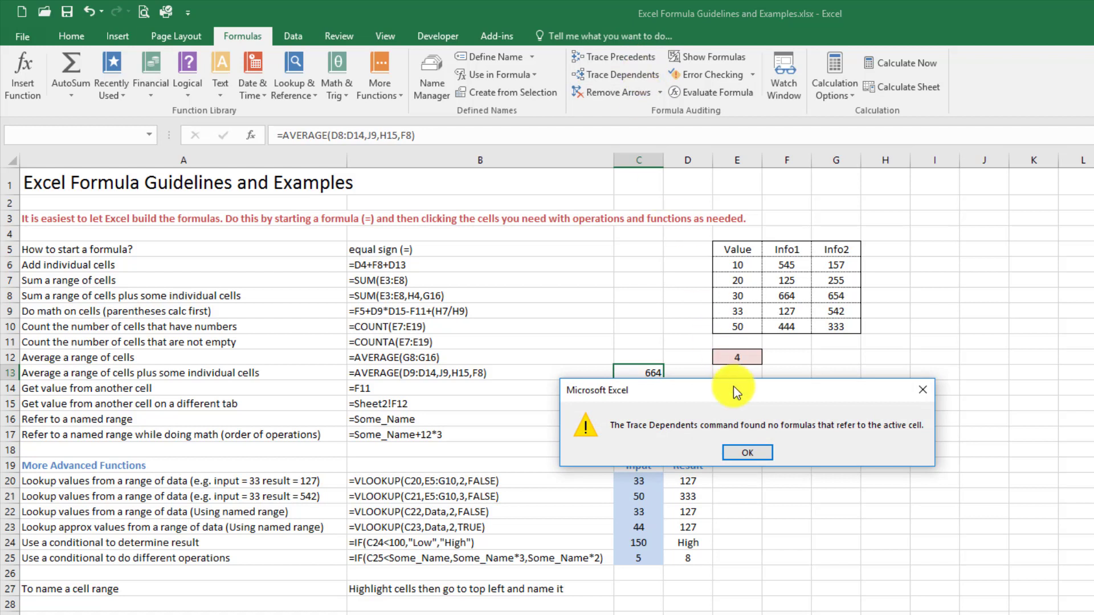
left_click(739, 451)
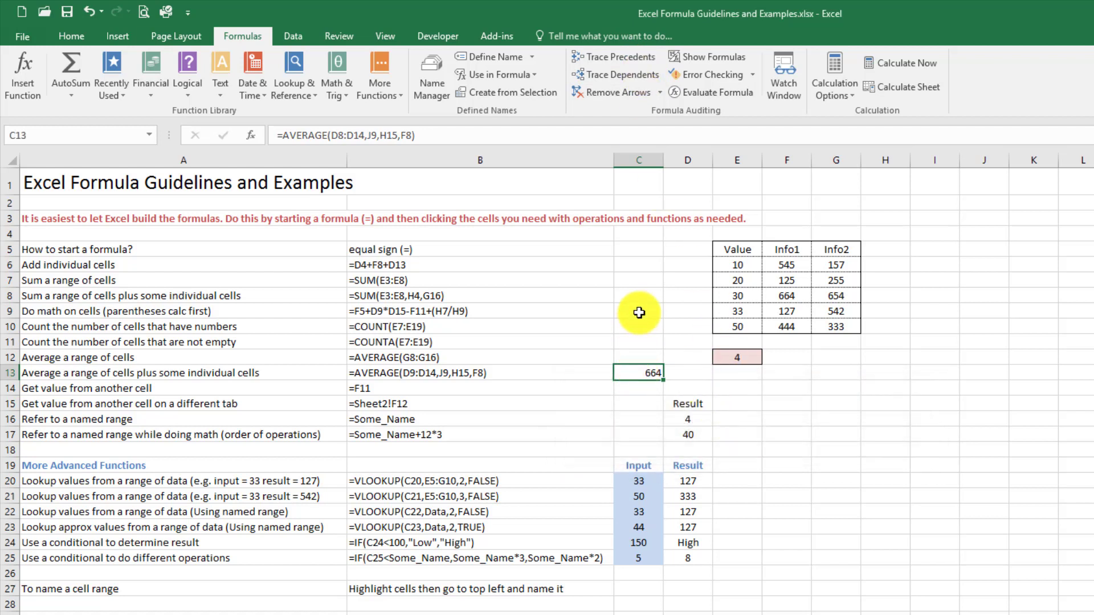
- Trace the precedents of C13 to examine its source cells, and remove the arrows
left_click(602, 62)
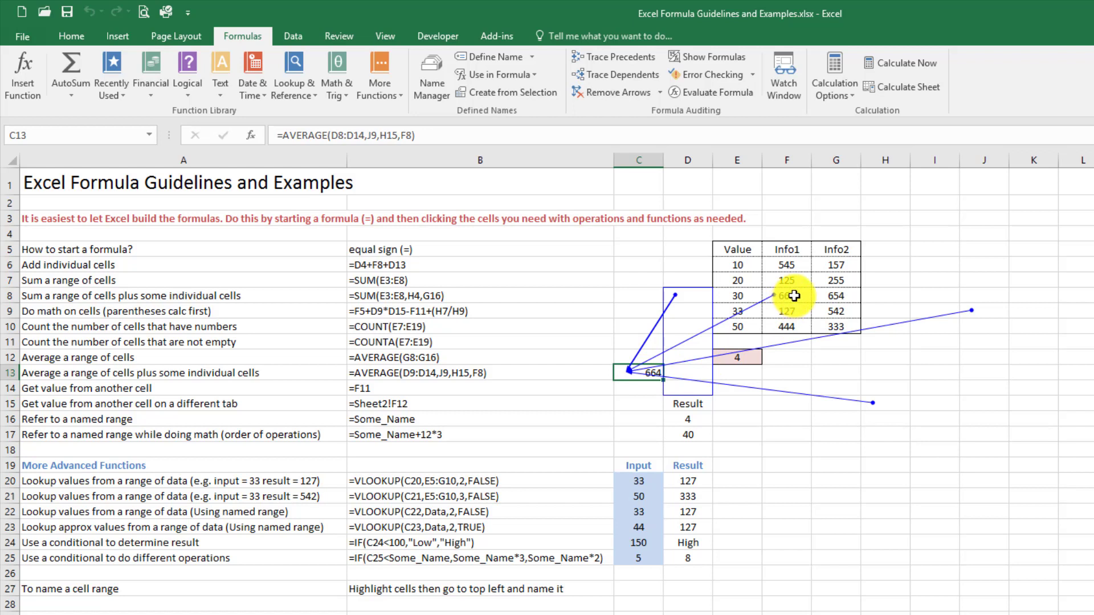
left_click(608, 97)
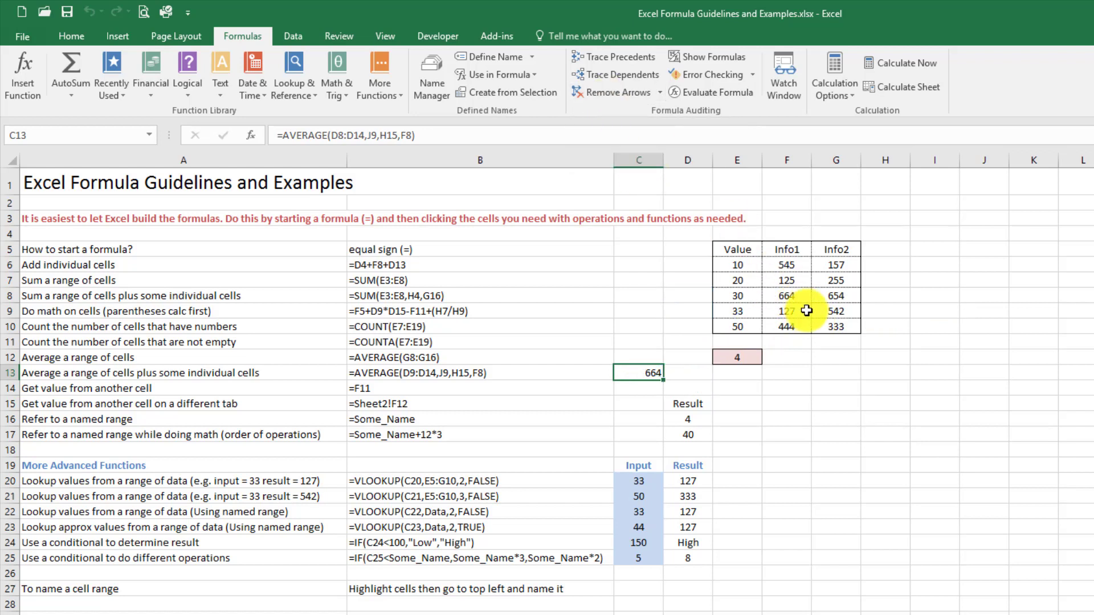
- Trace the dependents of F8 to examine which formulas use that cell
left_click(793, 295)
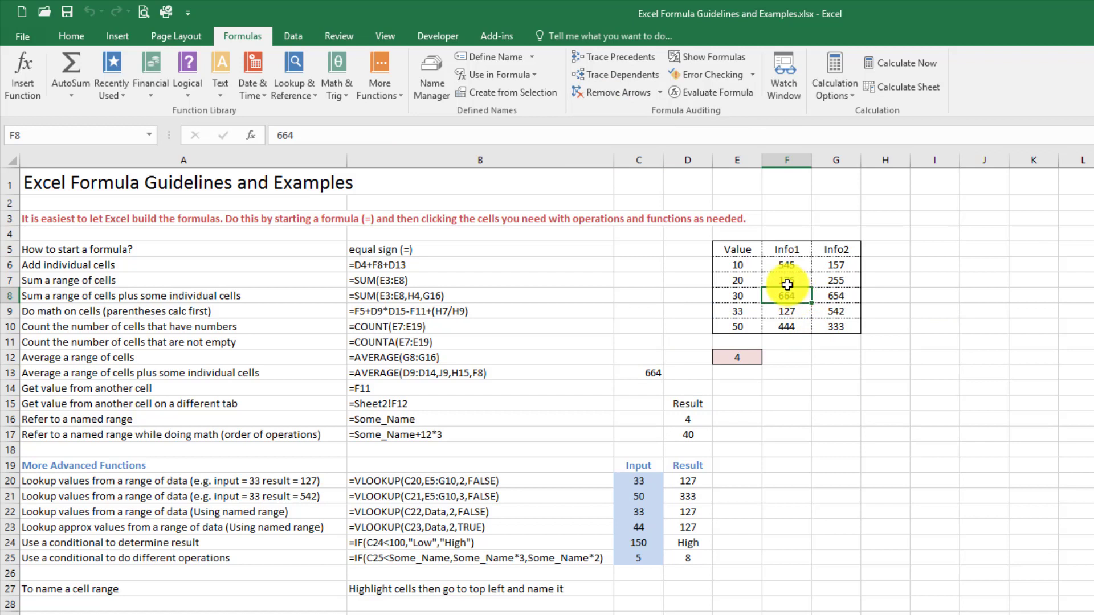
left_click(620, 81)
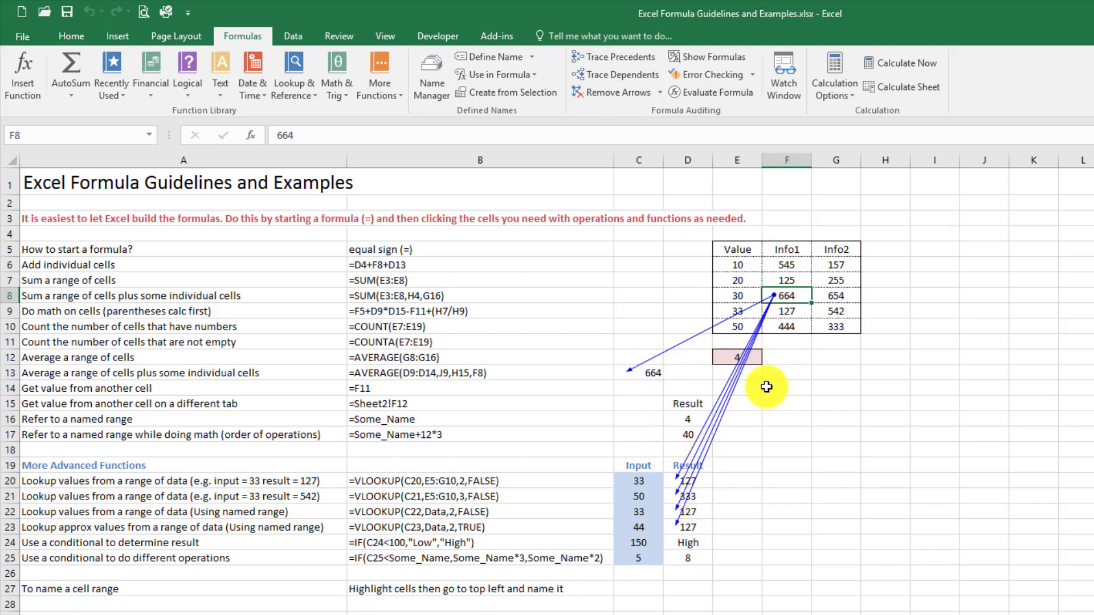
- Remove the trace arrows from the sheet and clear the AVERAGE formula from C13
left_click(629, 93)
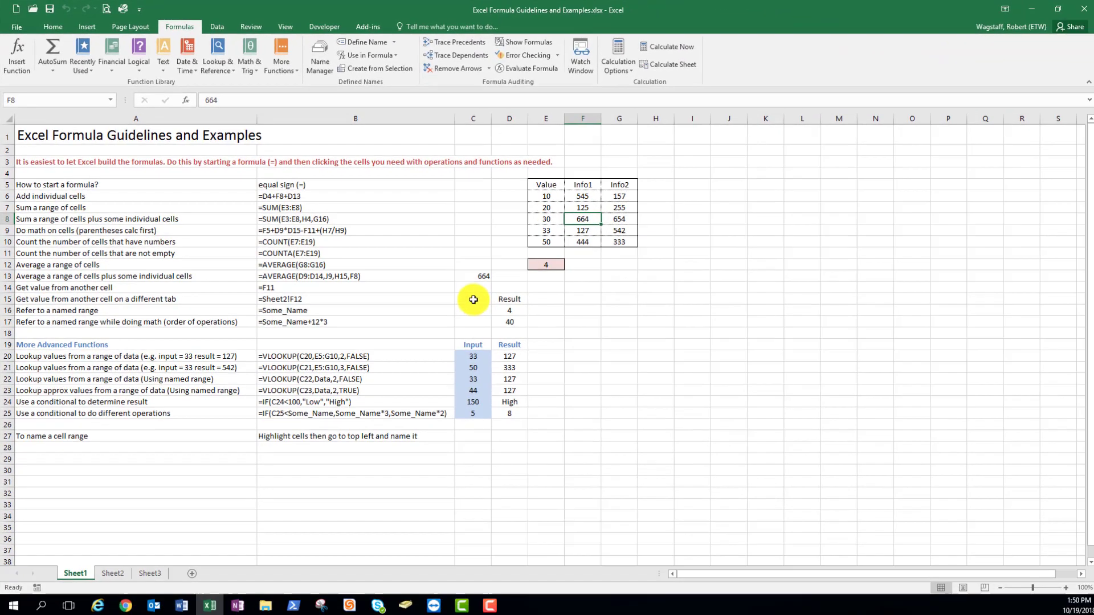
left_click(587, 337)
key("Delete")
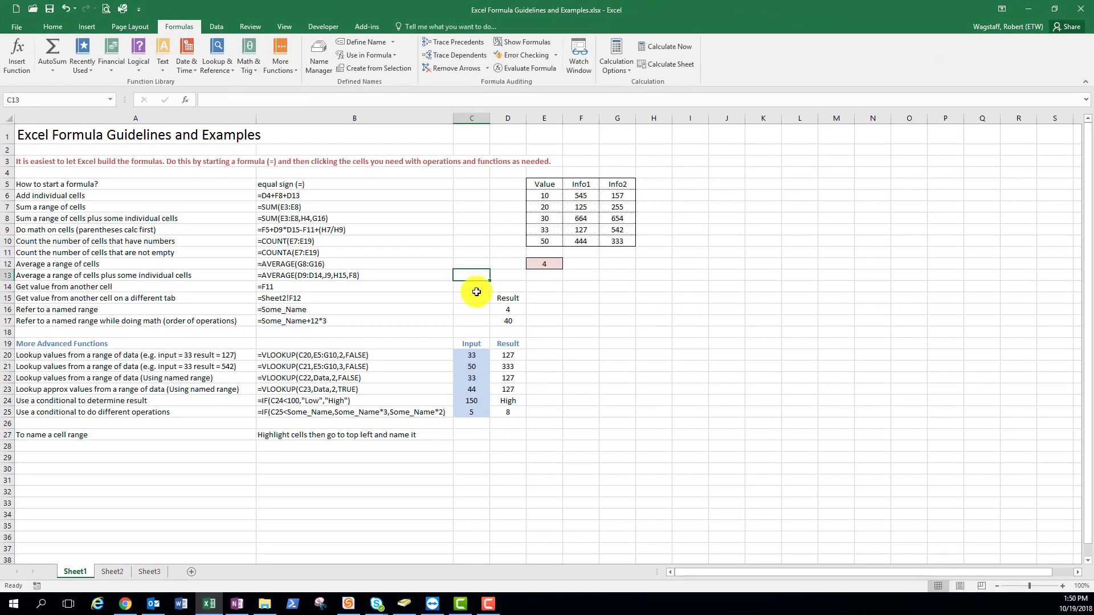
- Select C15 on Sheet1 as the formula cell, and enter 12345 in cell G2 of Sheet2
left_click(476, 295)
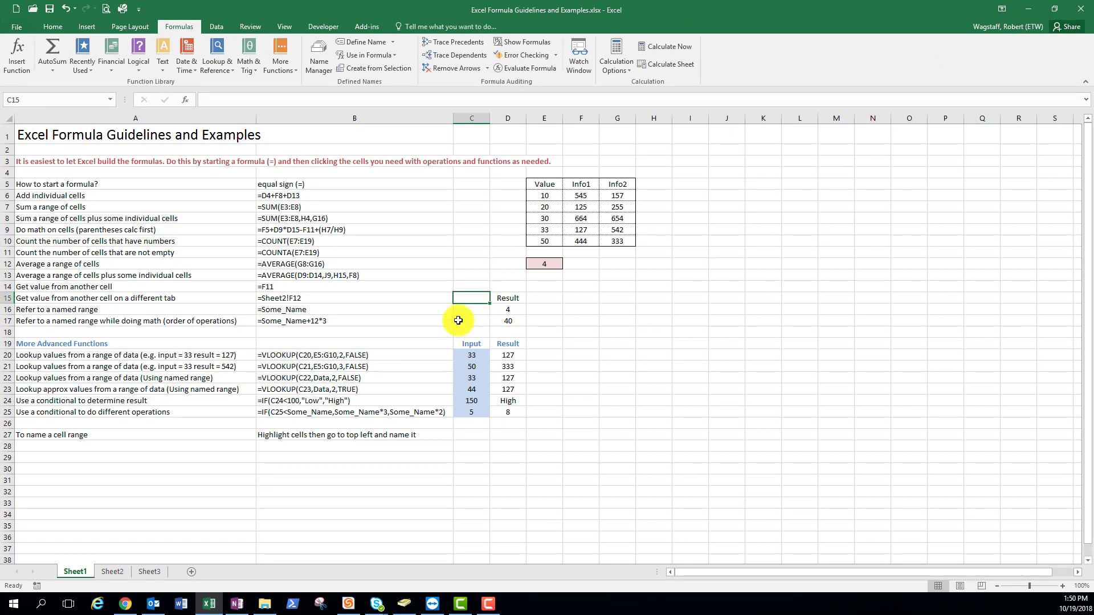
left_click(121, 572)
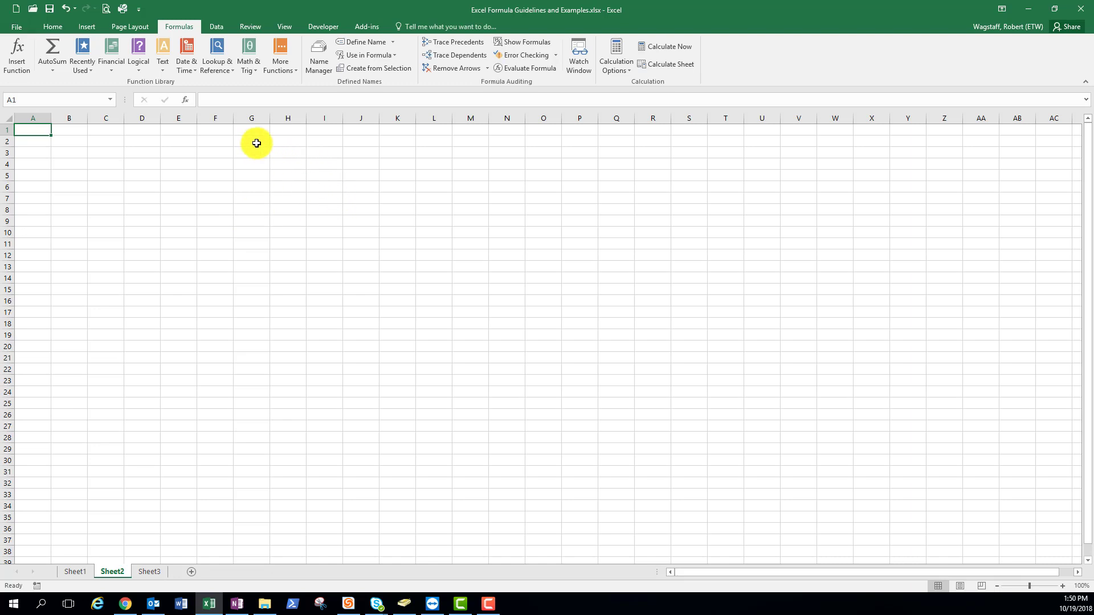
left_click(254, 141)
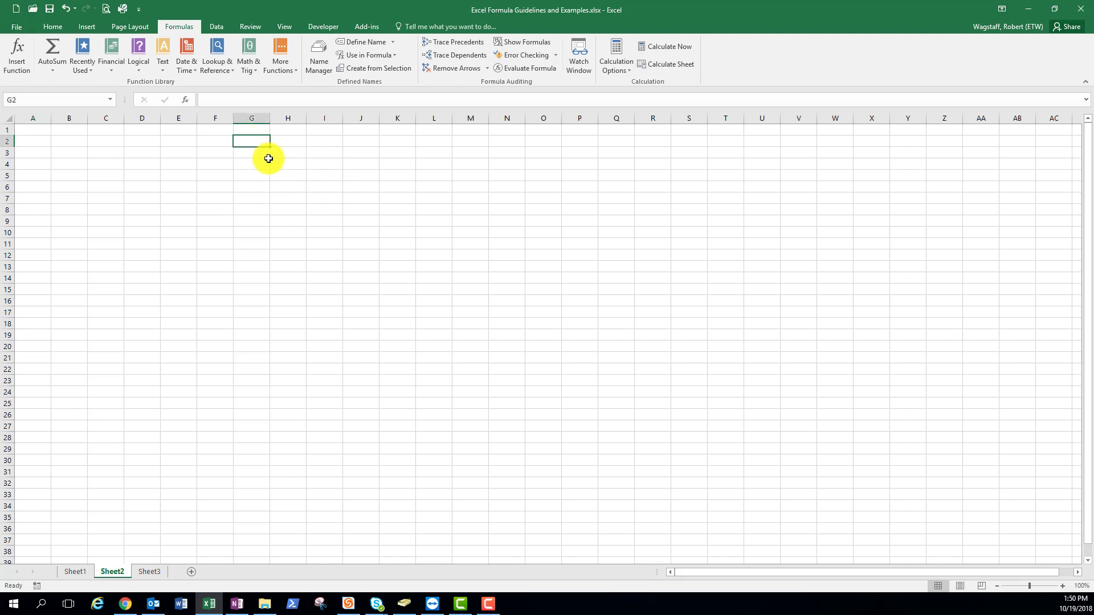
type("12")
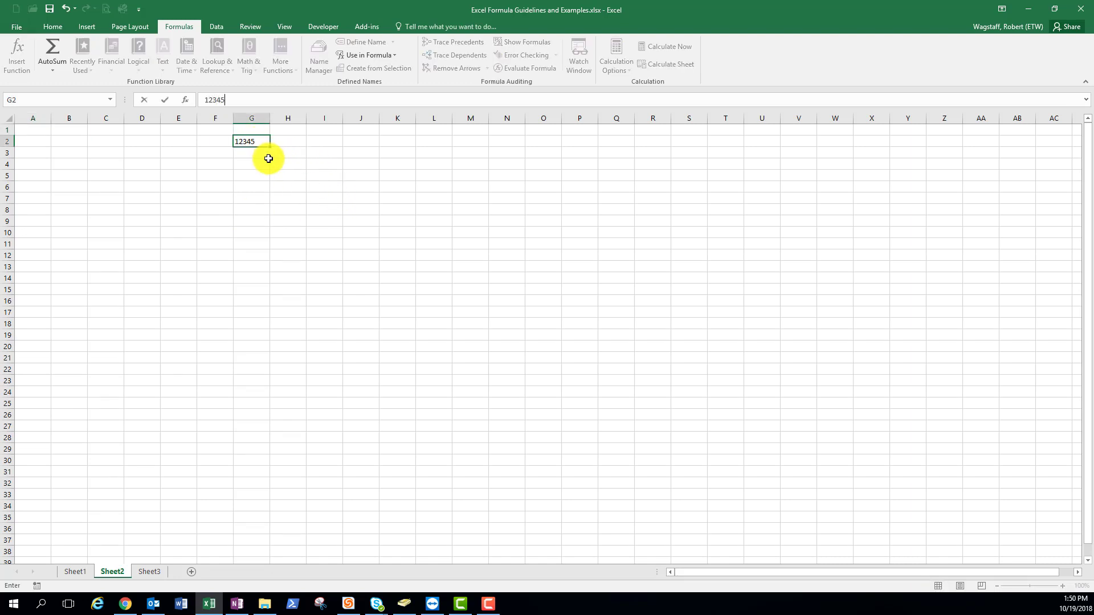
type("345")
key("Tab")
left_click(262, 141)
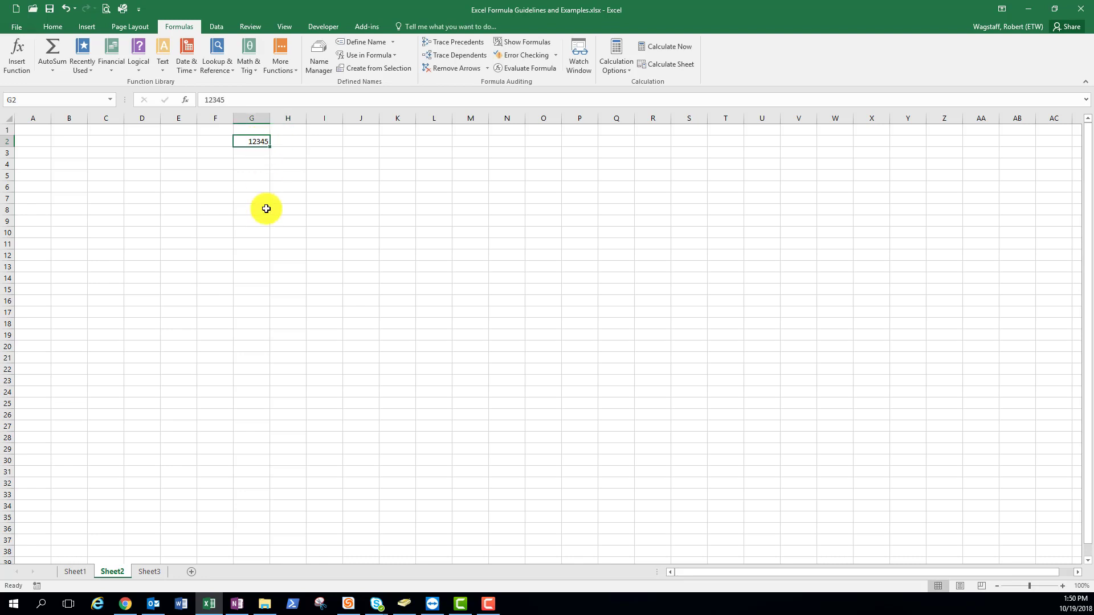
left_click(266, 209)
left_click(256, 141)
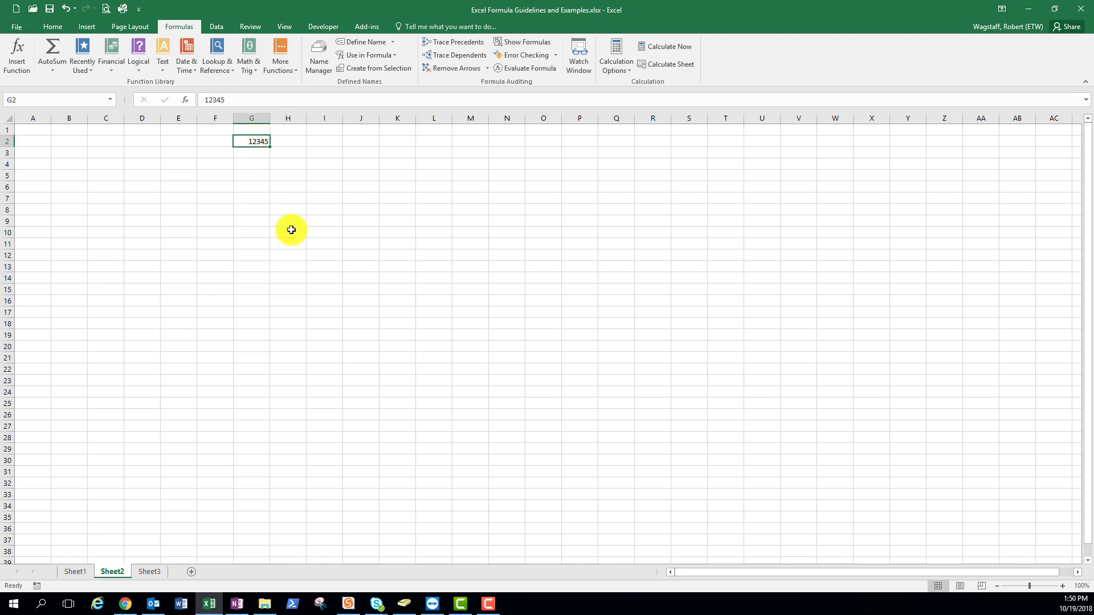
- Build the formula =Sheet2!G2 in C15 of Sheet1 by picking the source cell on Sheet2
left_click(76, 572)
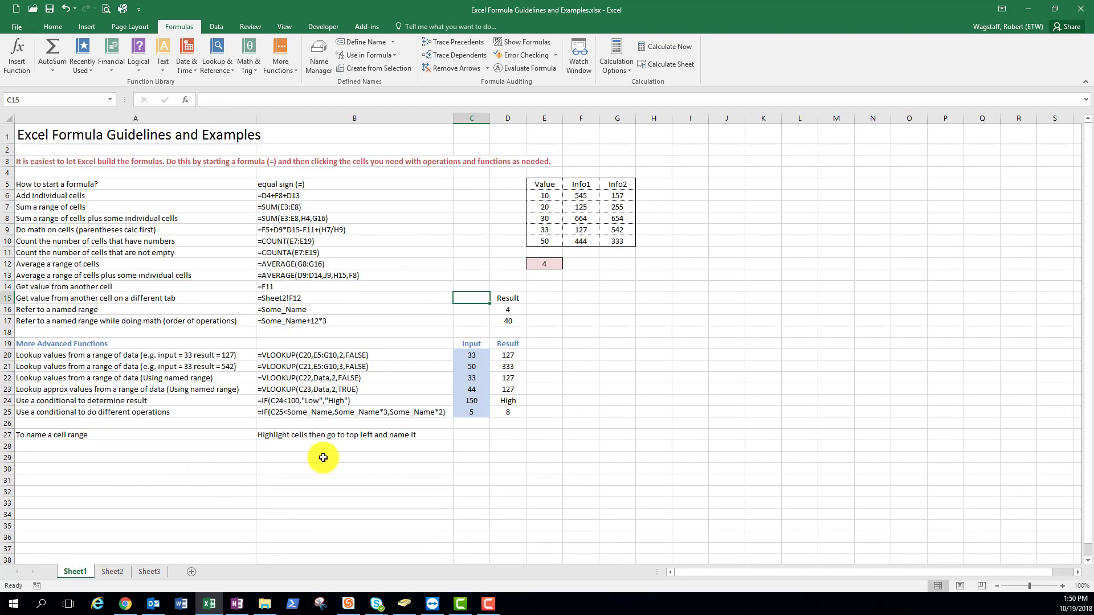
type("=")
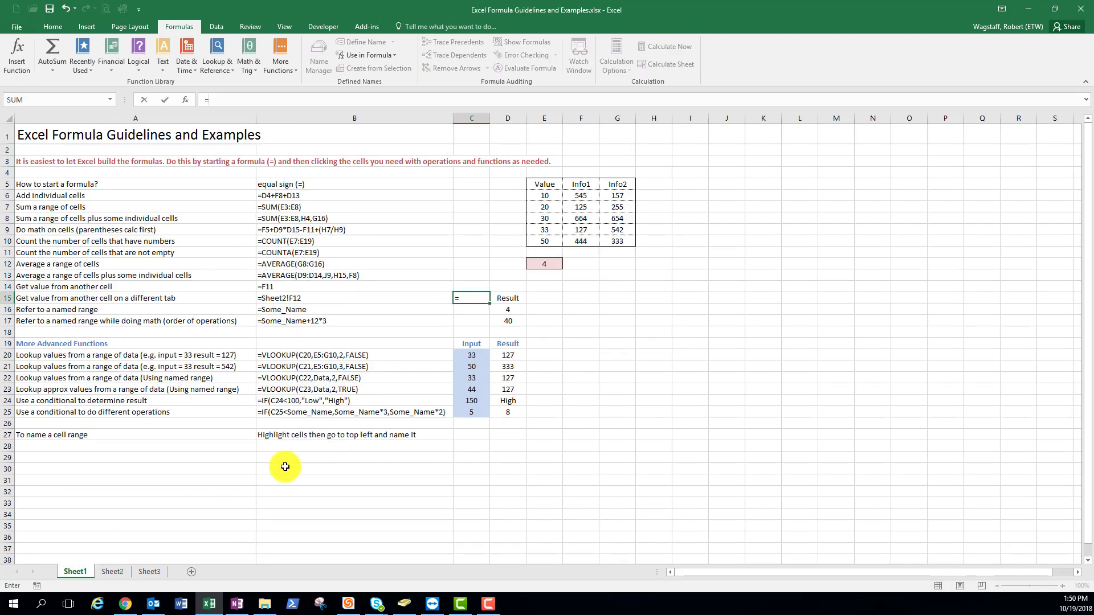
left_click(112, 573)
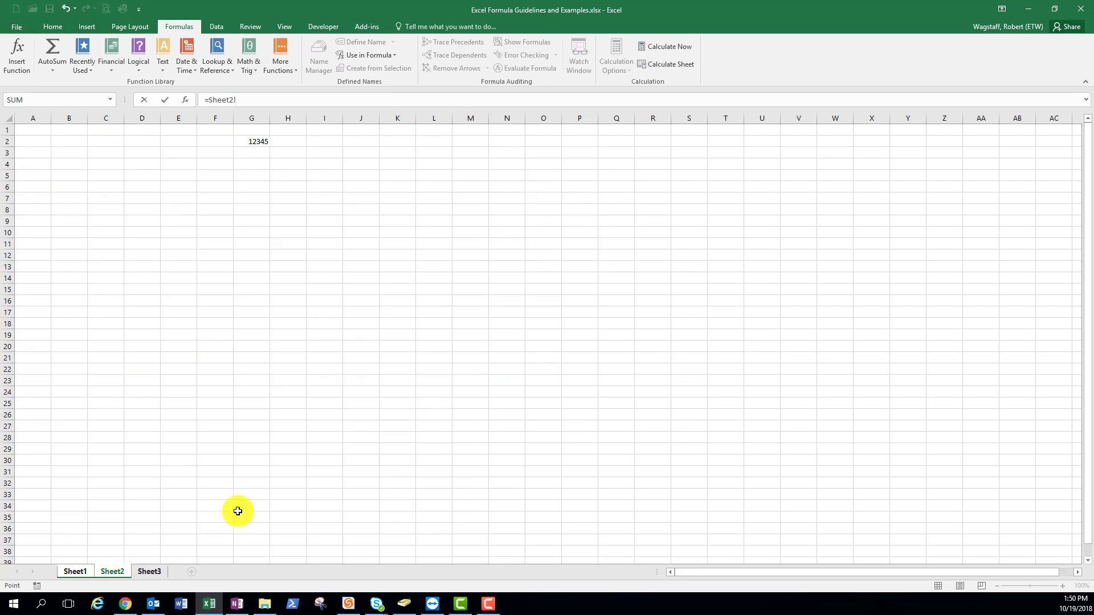
left_click(261, 142)
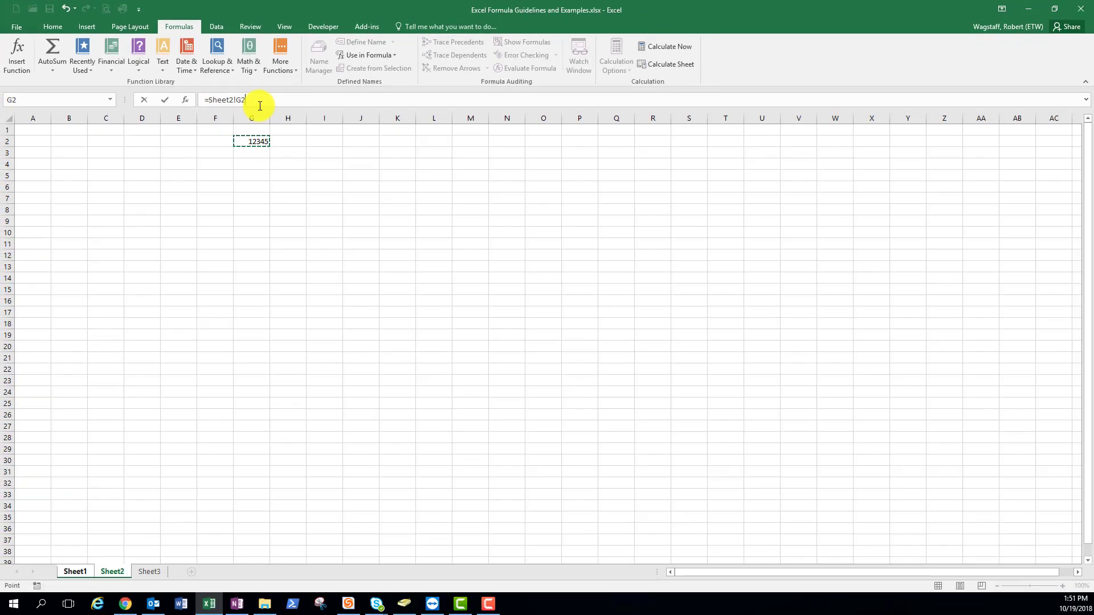
key("Tab")
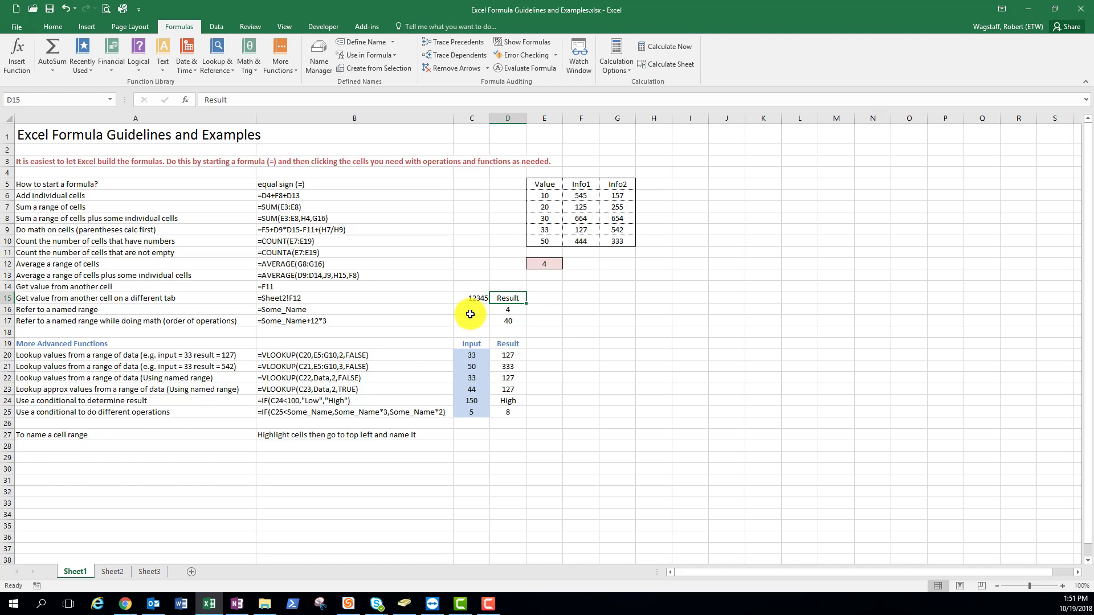
left_click(470, 301)
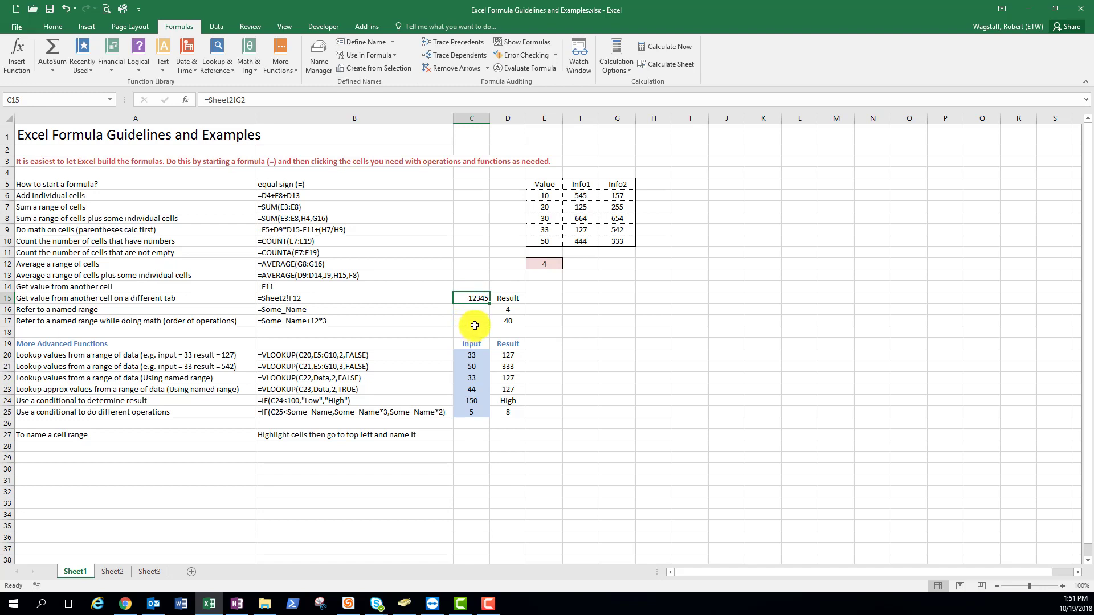
- Inspect the named cell E12 for the named-range example in row 16, and clear the cross-sheet formula from C15
left_click(475, 309)
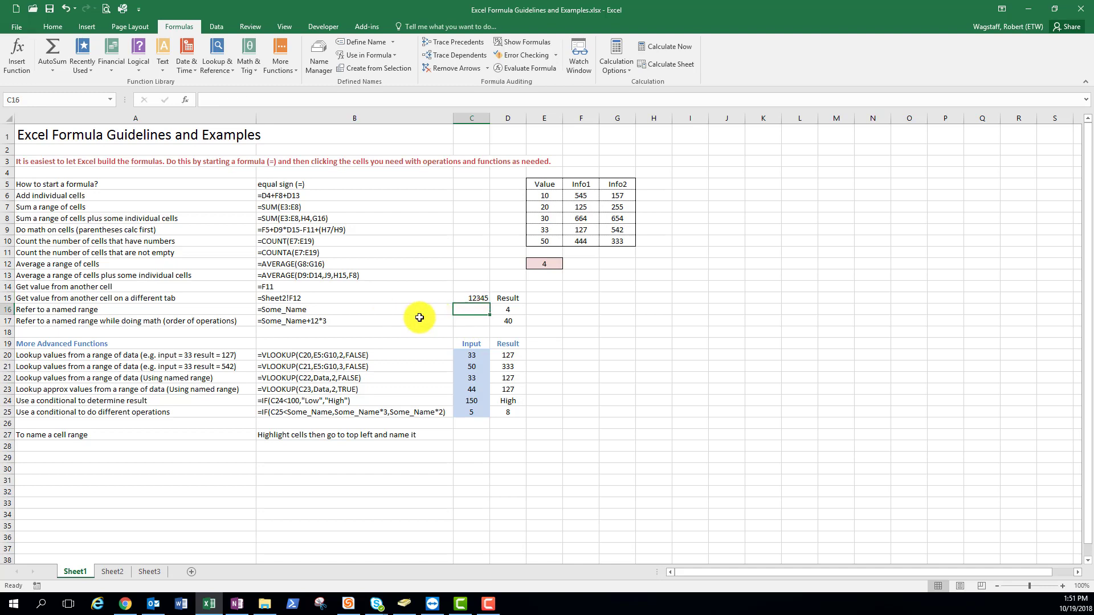
left_click(509, 309)
left_click(548, 264)
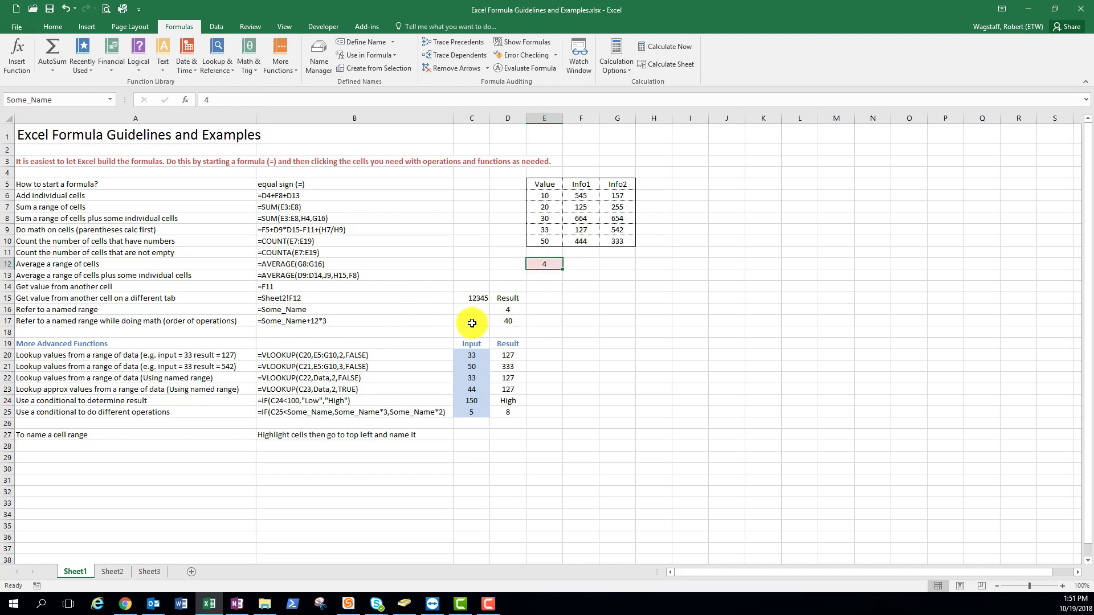
left_click(464, 309)
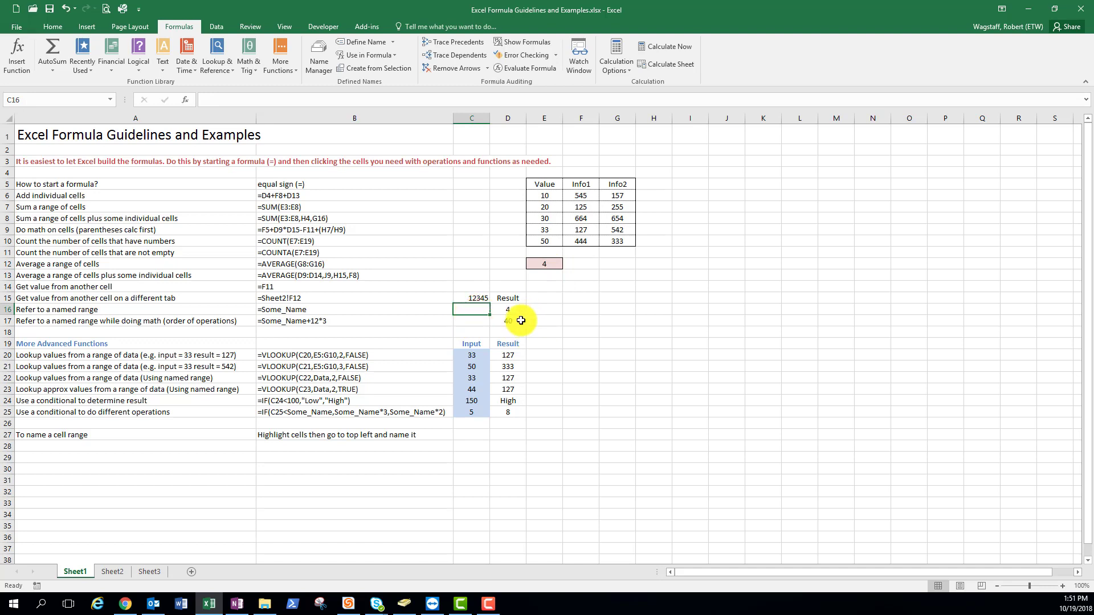
left_click(546, 268)
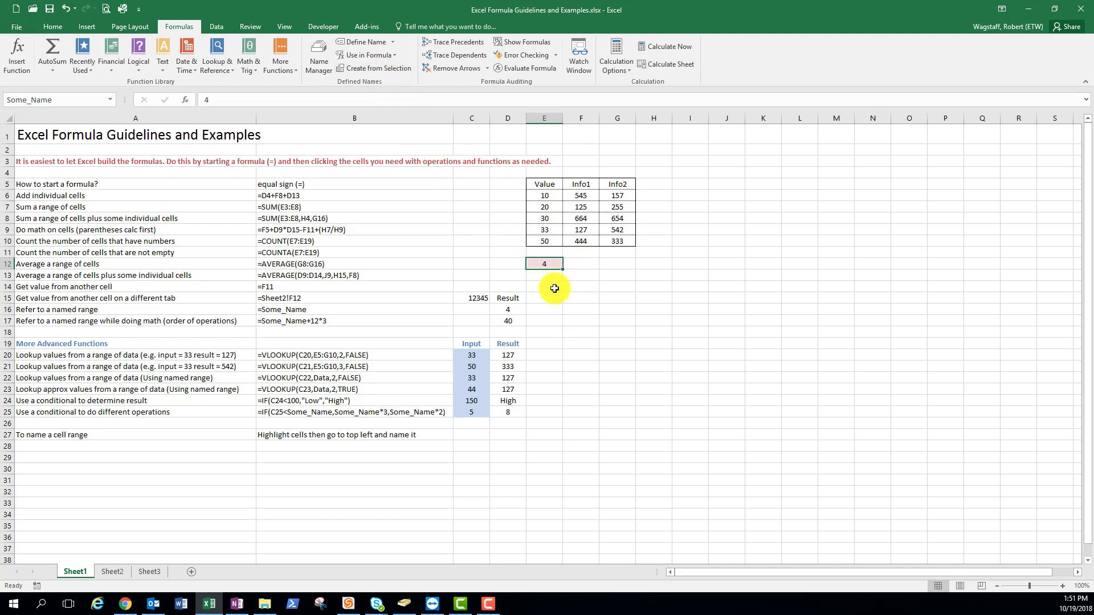
left_click(478, 297)
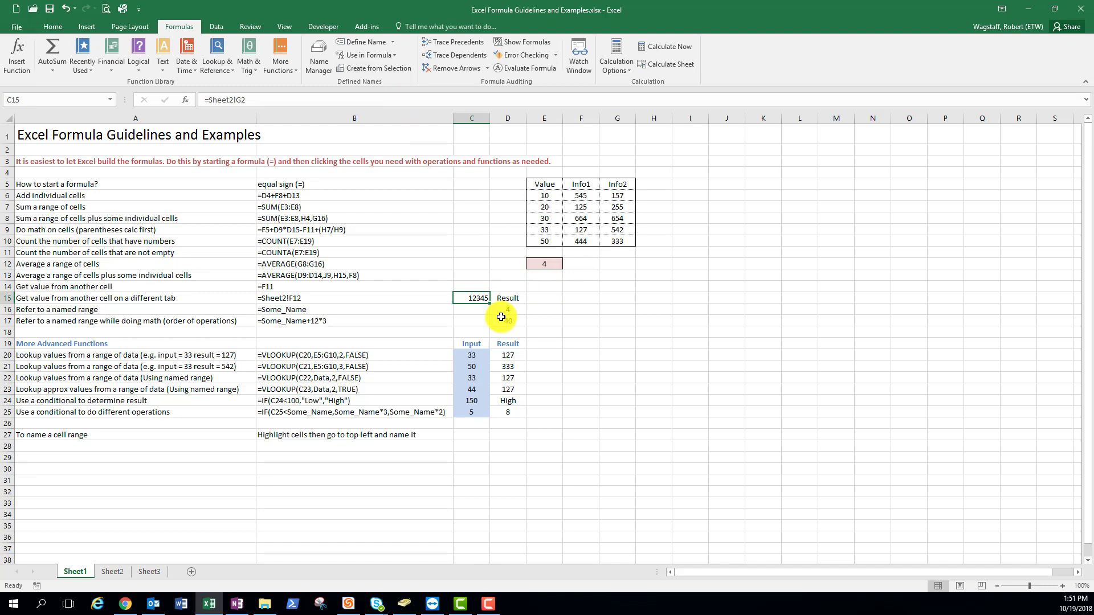
key("Delete")
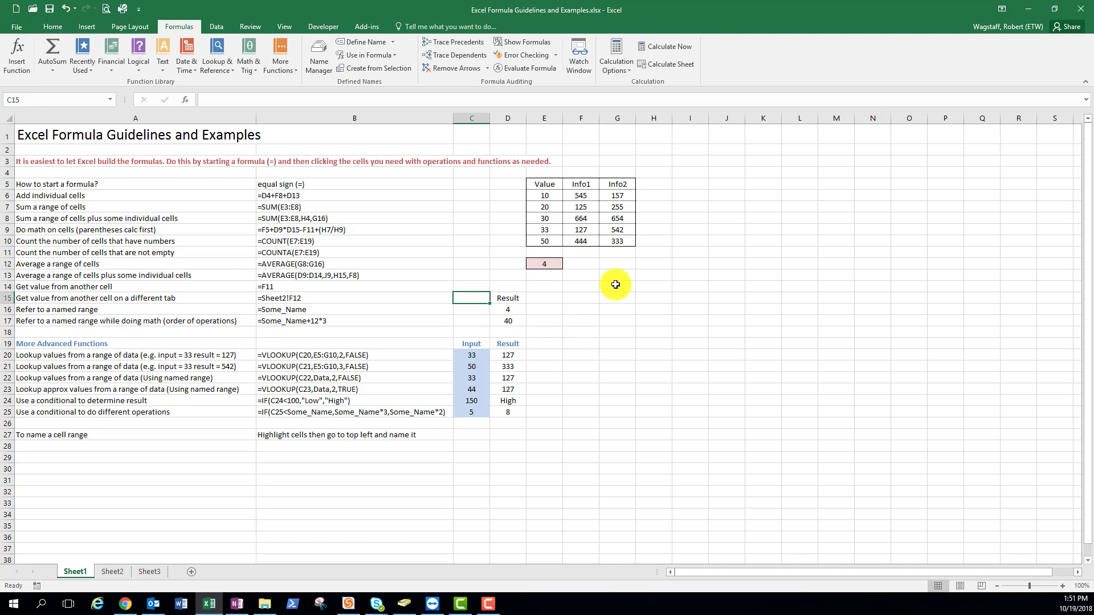
- Enter 654 in cell F14 and name that cell SomeInfo
left_click(581, 288)
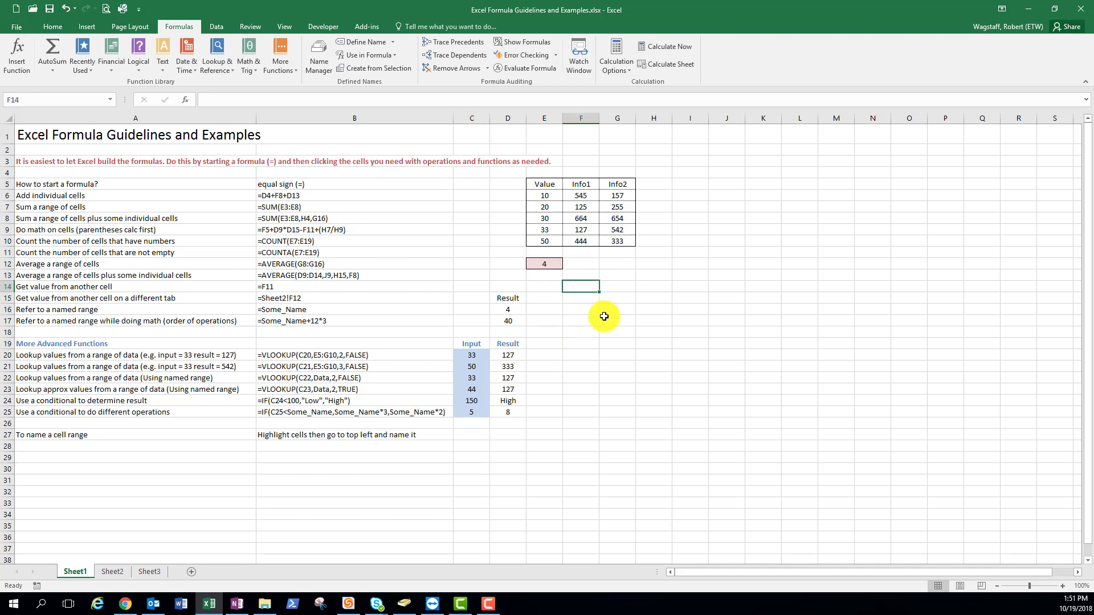
type("654")
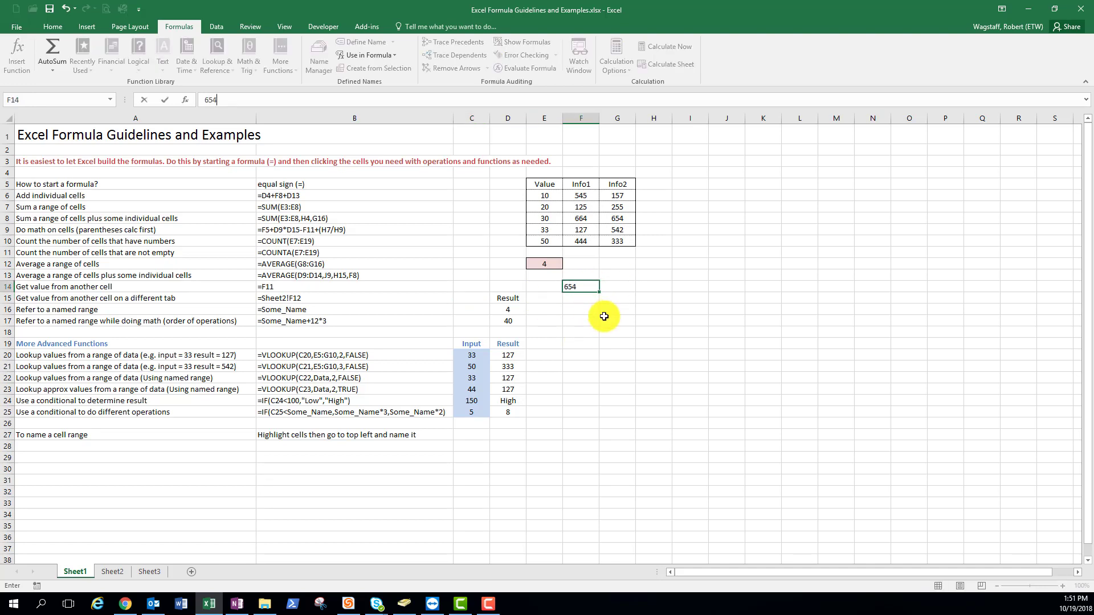
key("ctrl+Return")
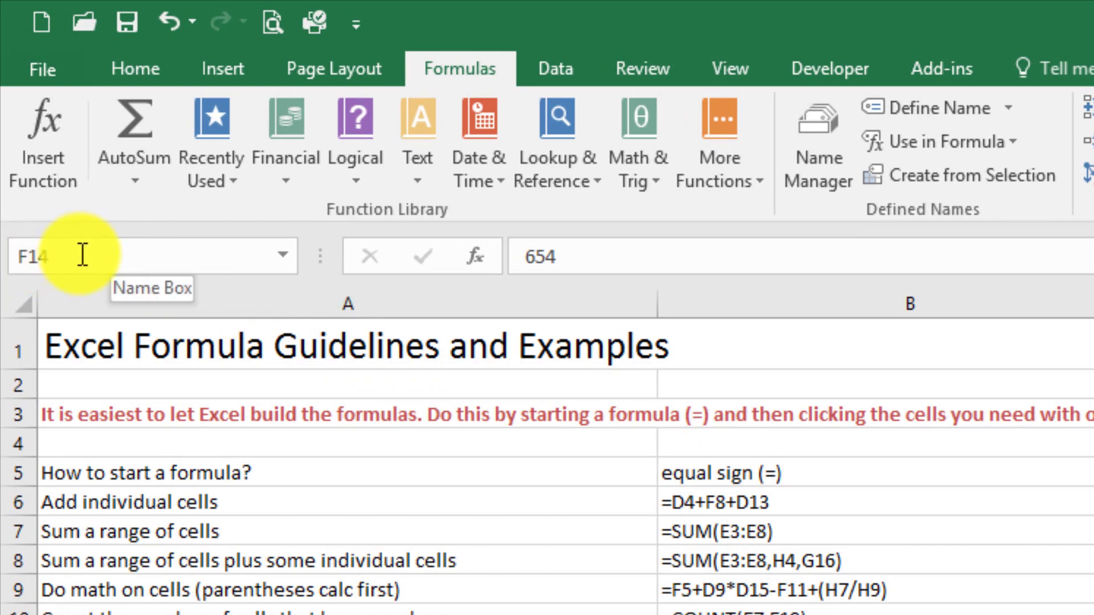
left_click(83, 255)
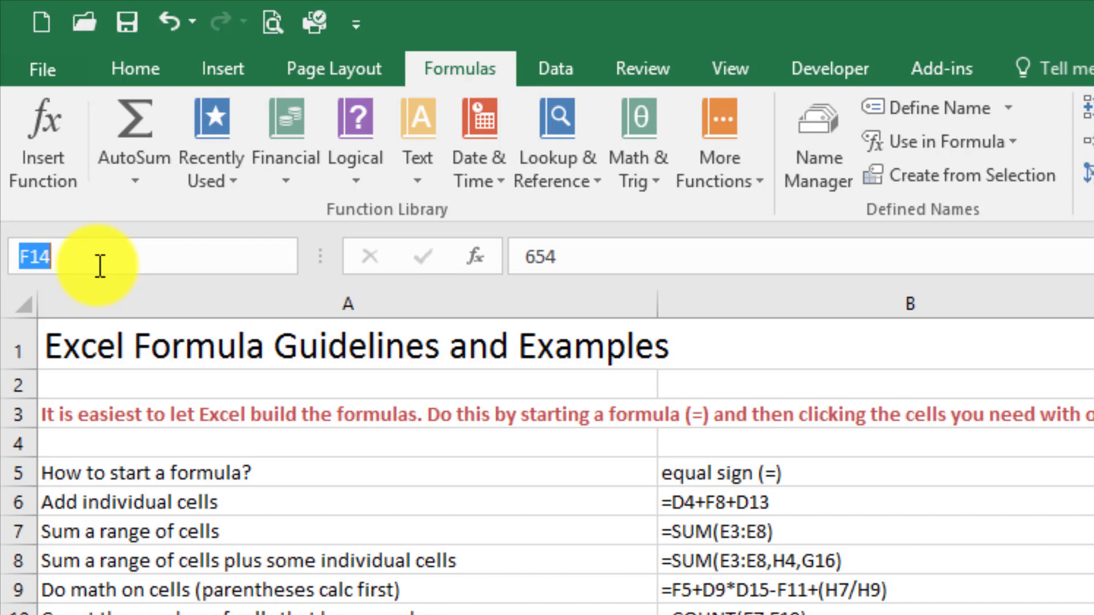
type("Somel")
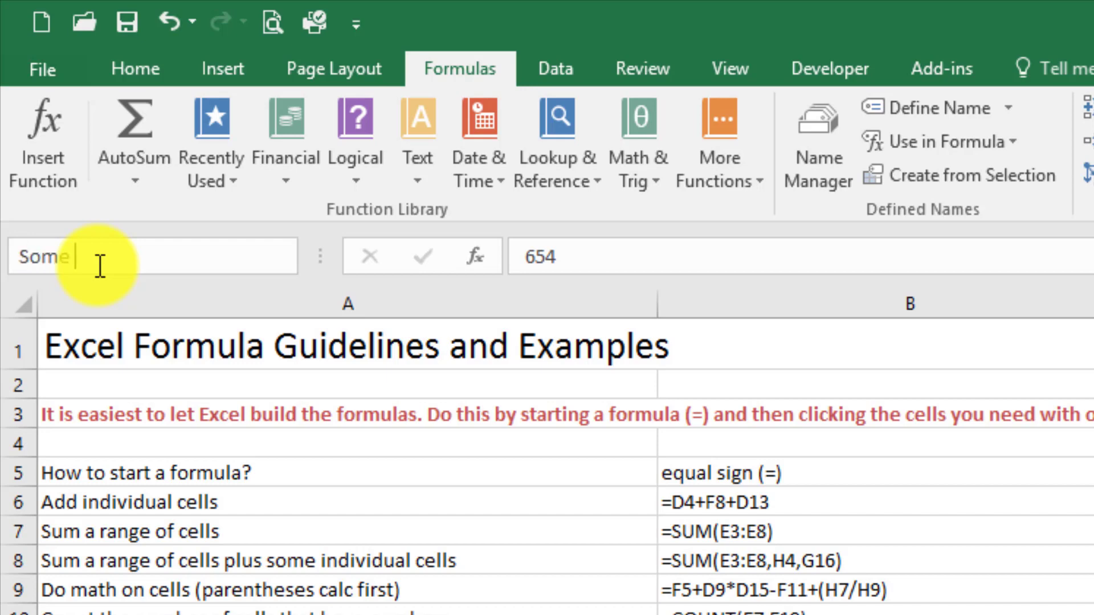
type("nfo")
key("Return")
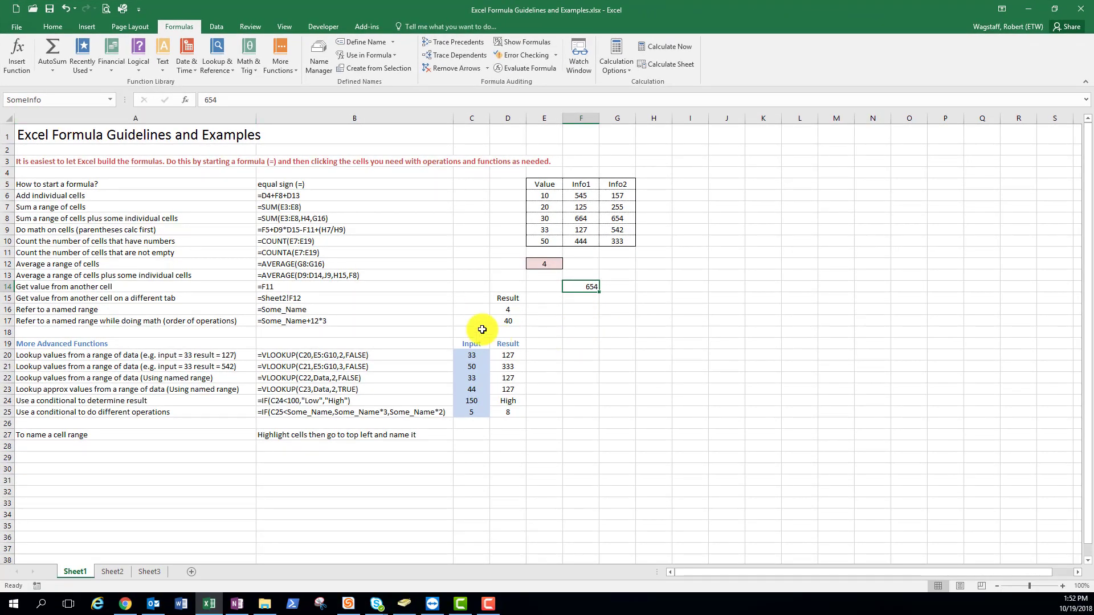
- Go from B16 to the named cell SomeInfo by choosing it from the defined names
left_click(440, 309)
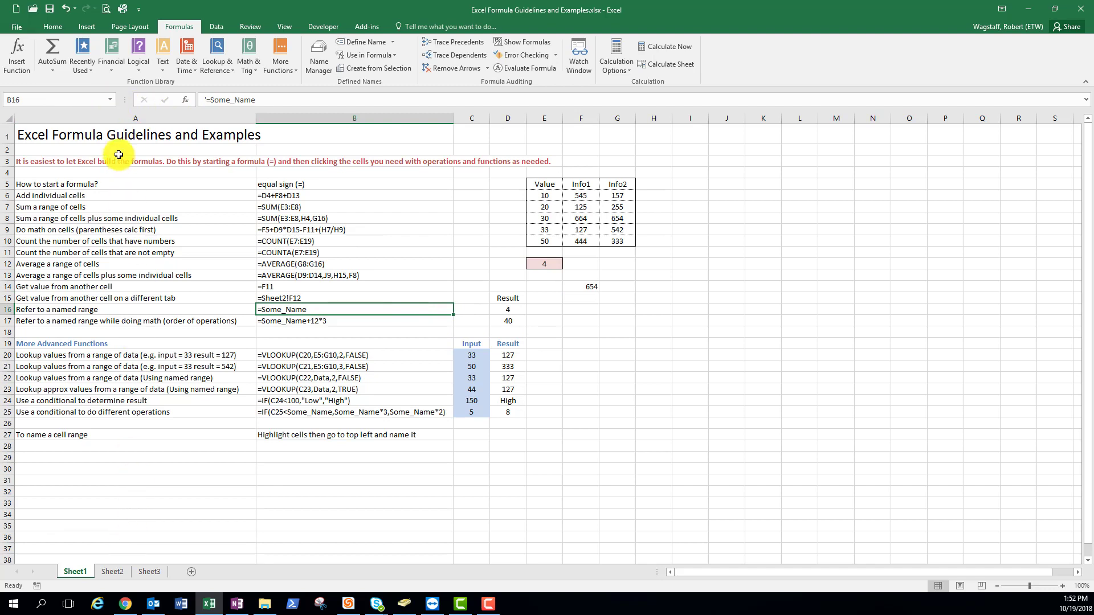
left_click(112, 100)
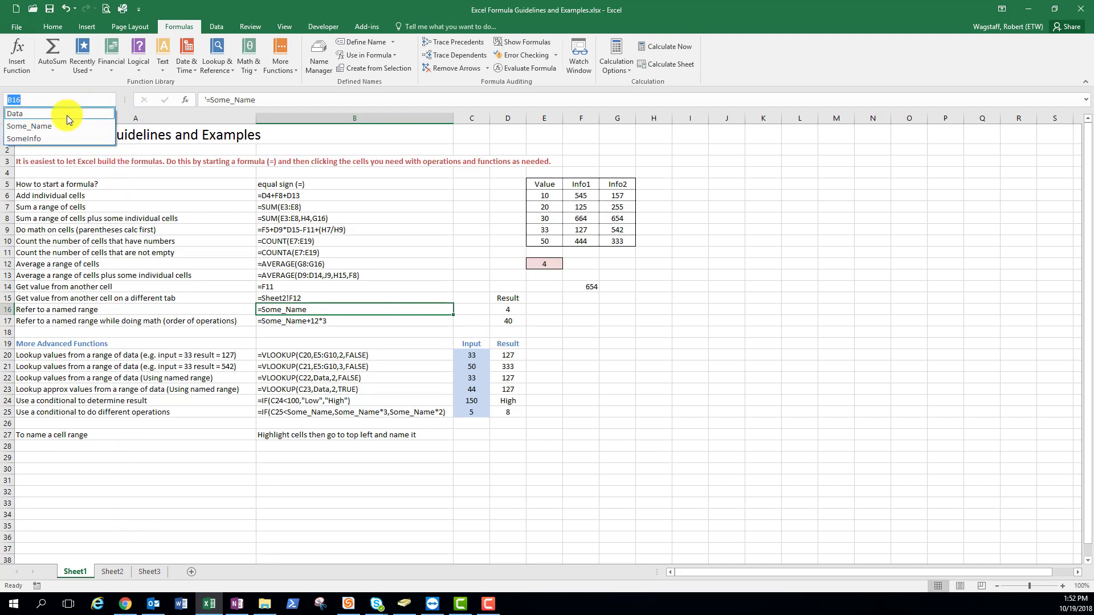
left_click(43, 139)
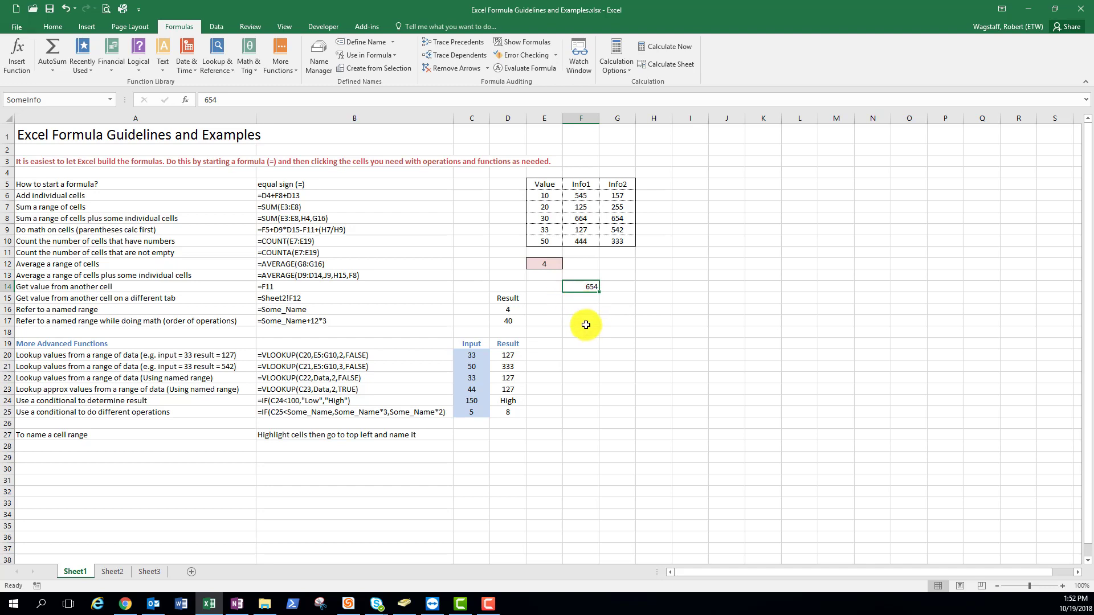
- Name the empty cell range F16:J24 somenamedrange
left_click_drag(577, 306, 713, 403)
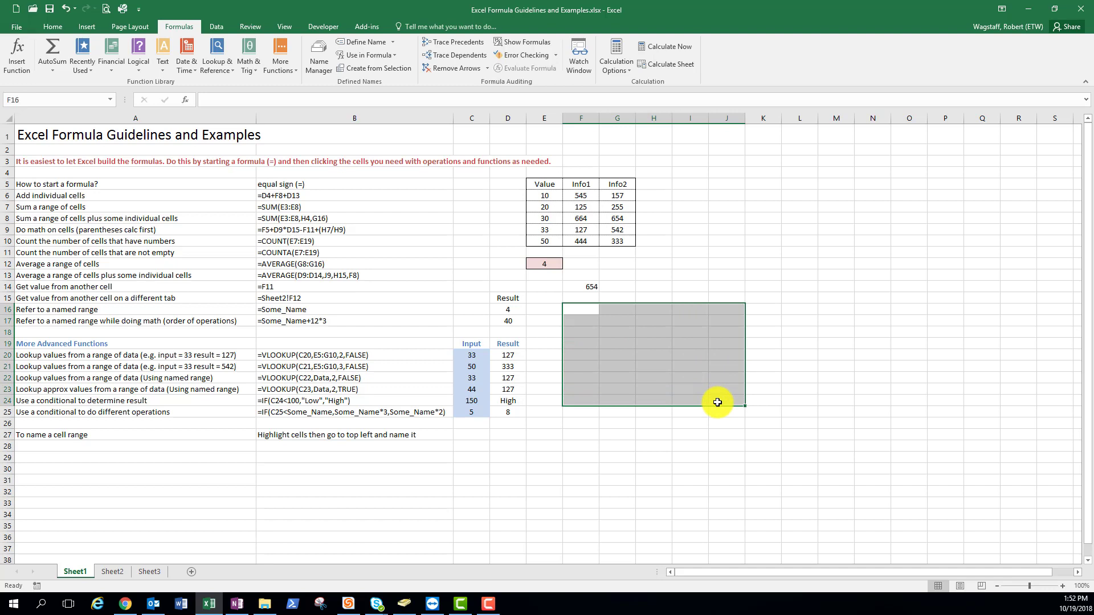
left_click(70, 102)
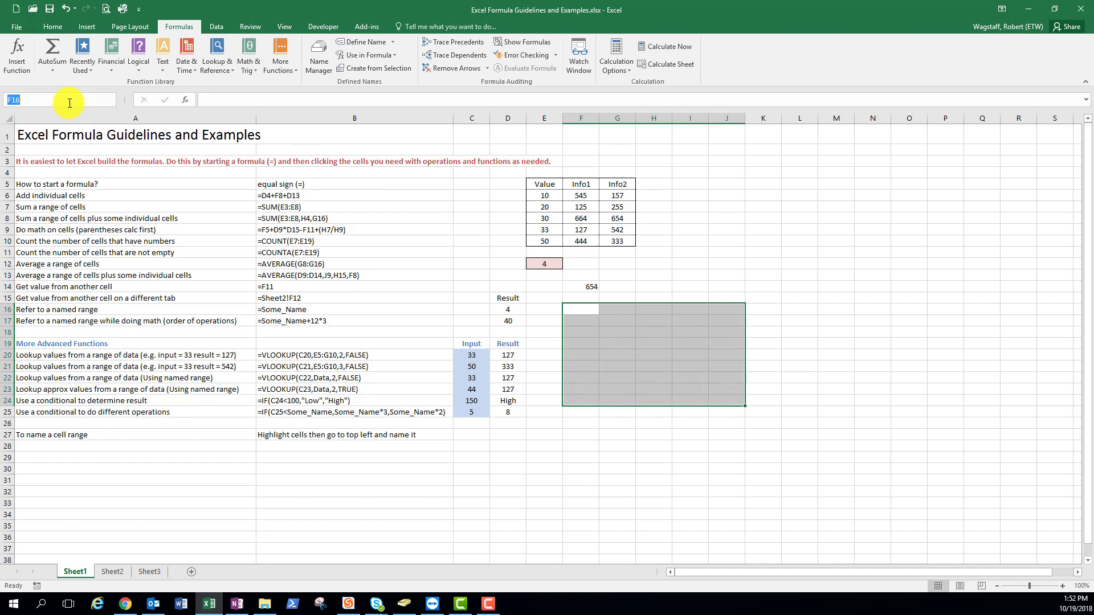
type("somenamedrange")
key("Return")
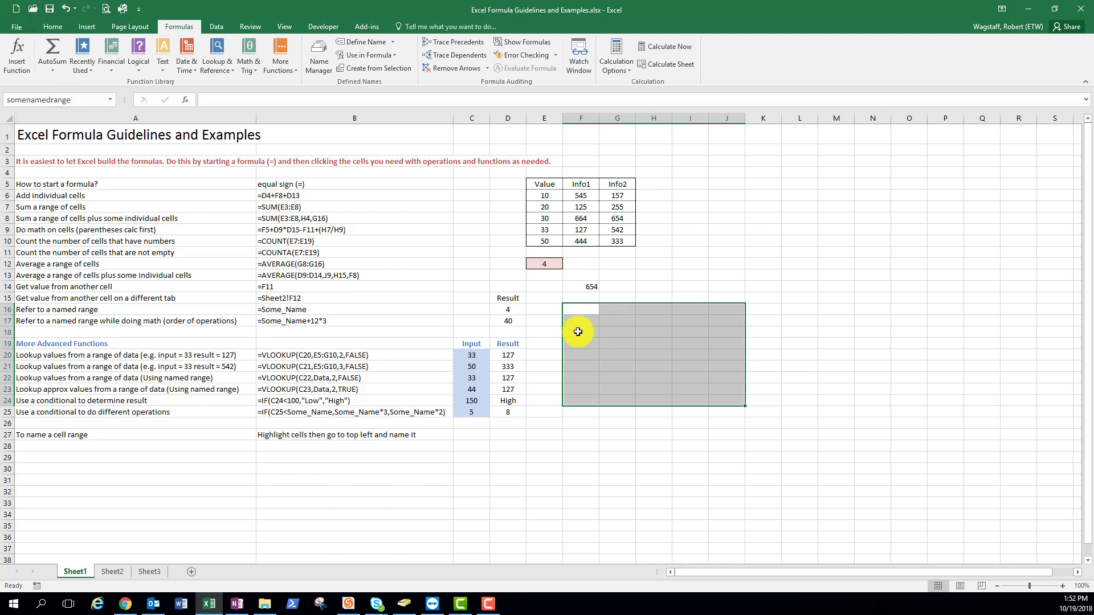
- Go from C13 to the range somenamedrange through the defined names, and select the named cell F14
left_click(471, 276)
left_click(110, 100)
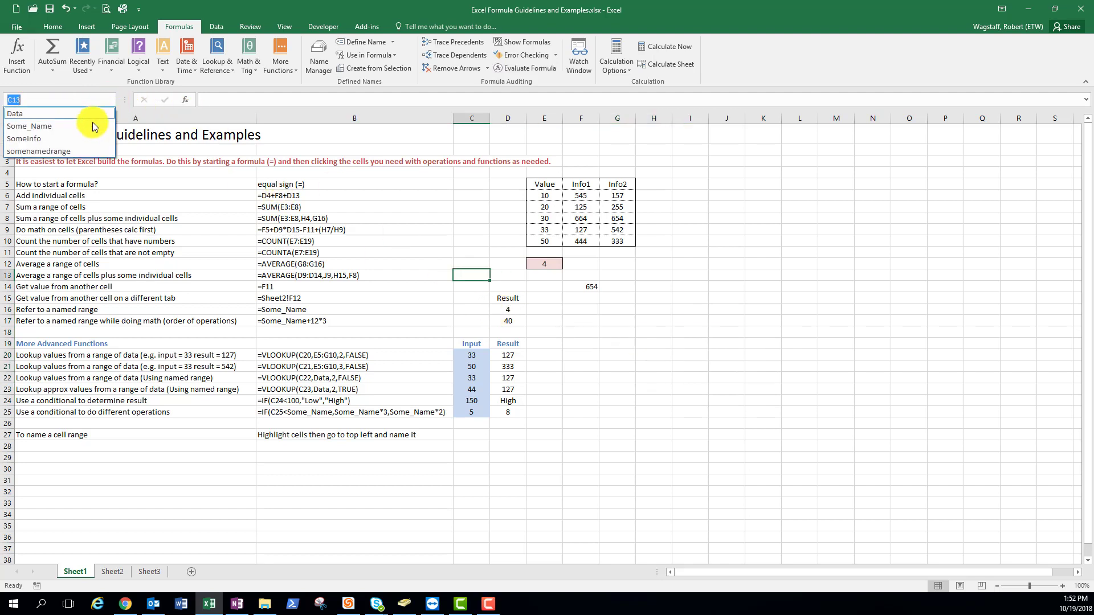
left_click(85, 150)
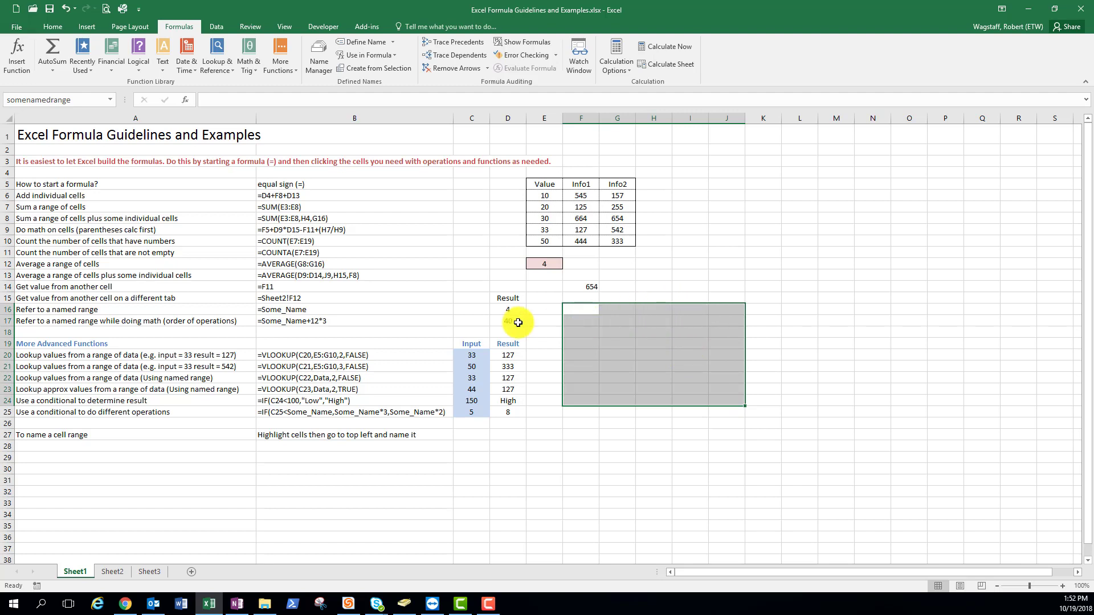
left_click(593, 286)
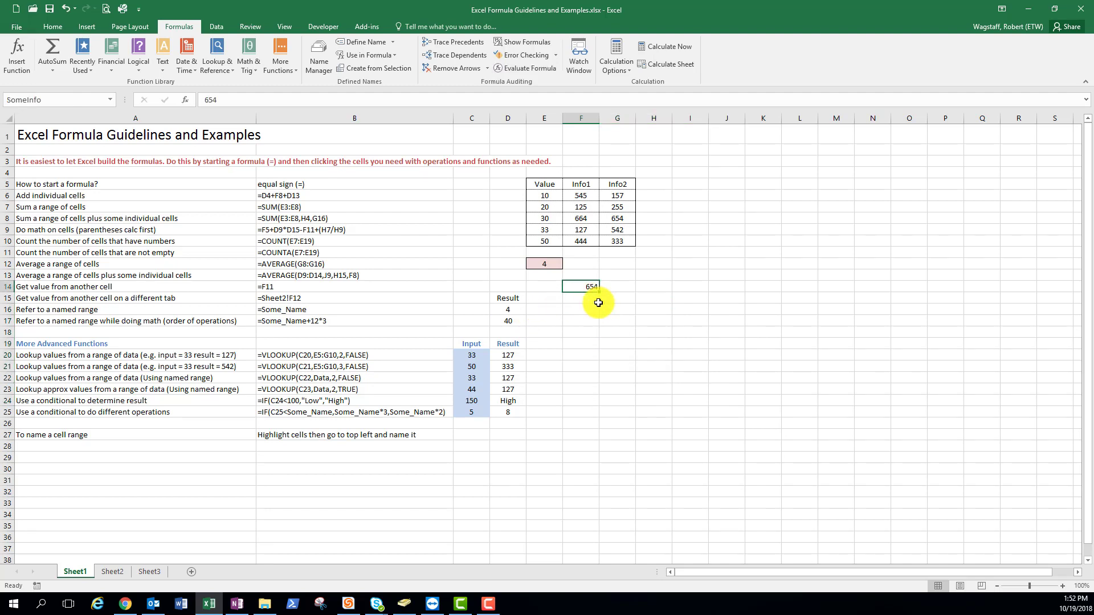
- Enter the formula =SomeInfo in cell C16 by picking the name from the formula suggestions
left_click(450, 300)
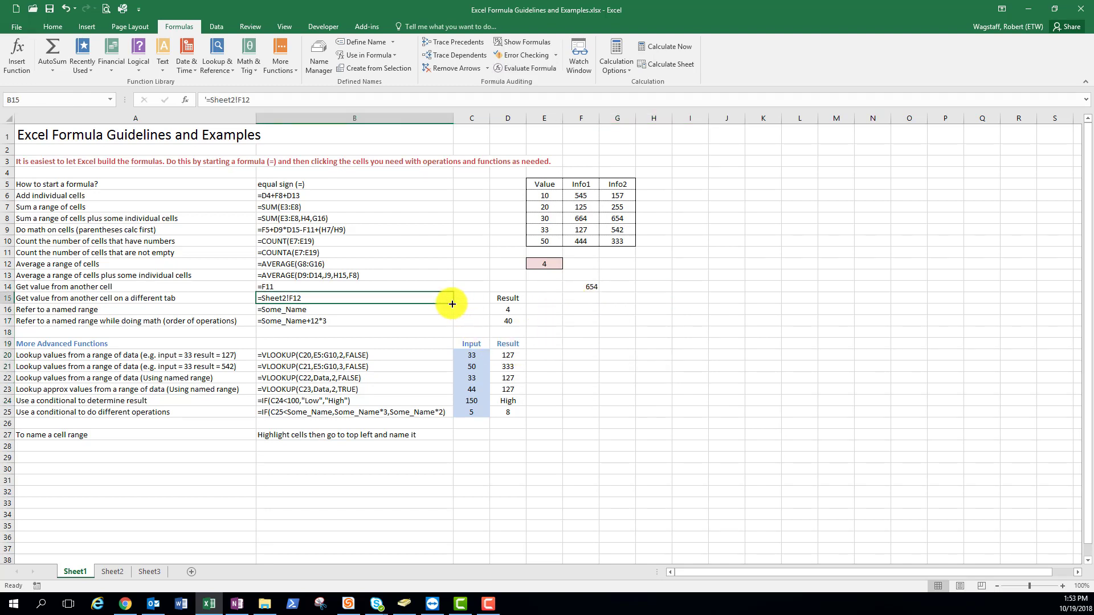
left_click(457, 314)
type("=")
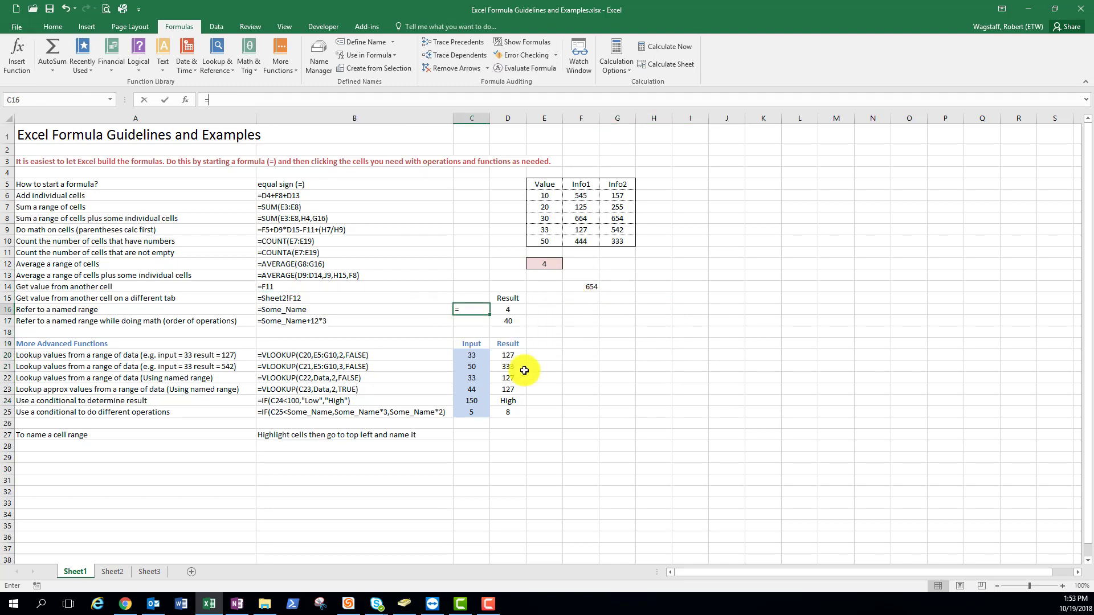
type("Som")
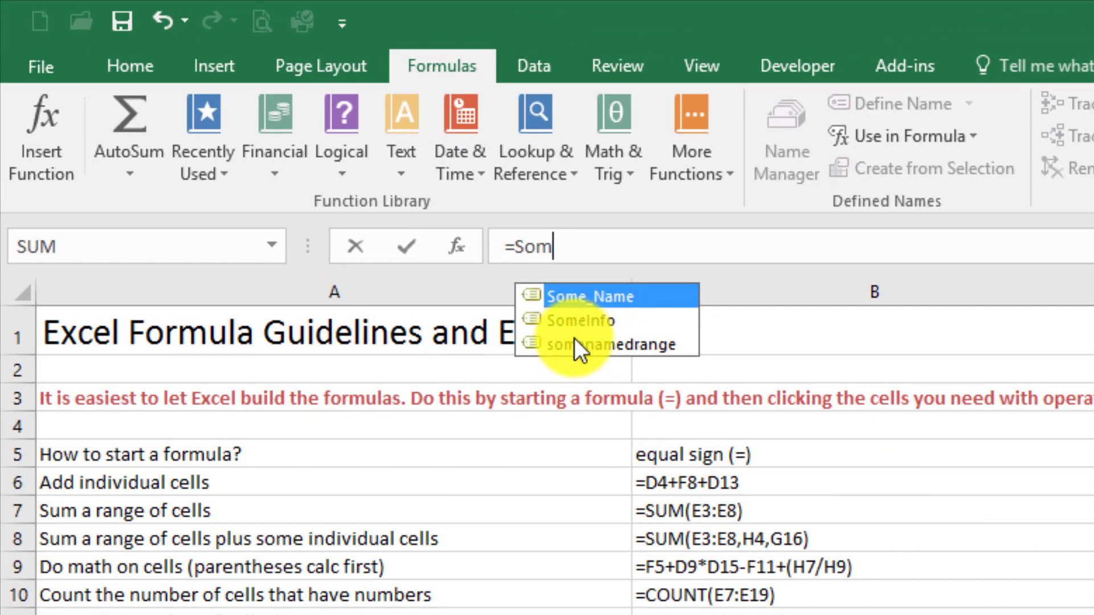
left_click(574, 323)
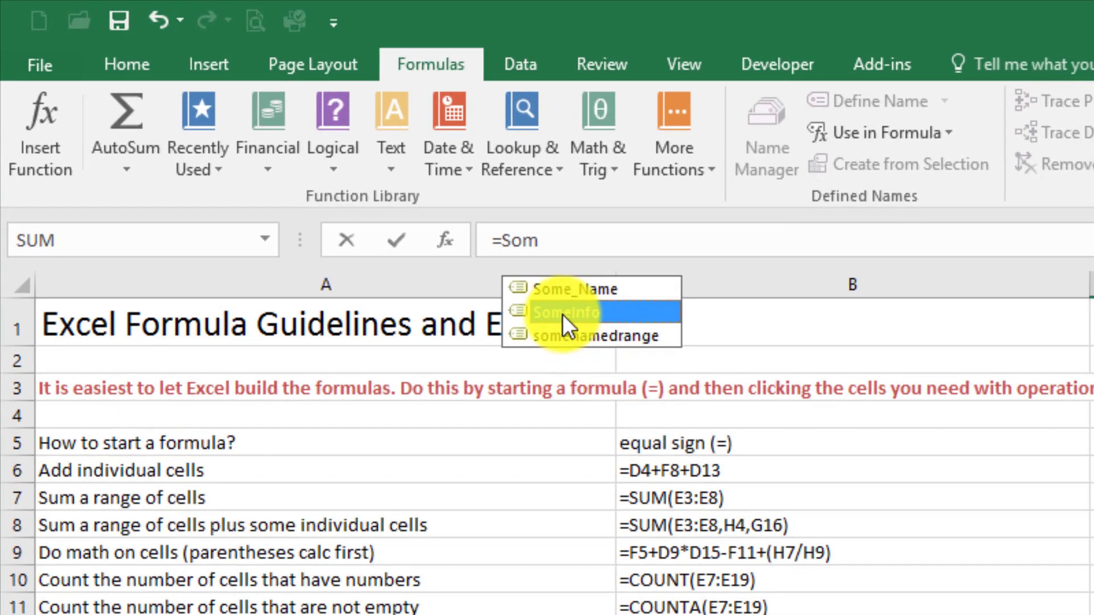
double_click(563, 314)
key("Tab")
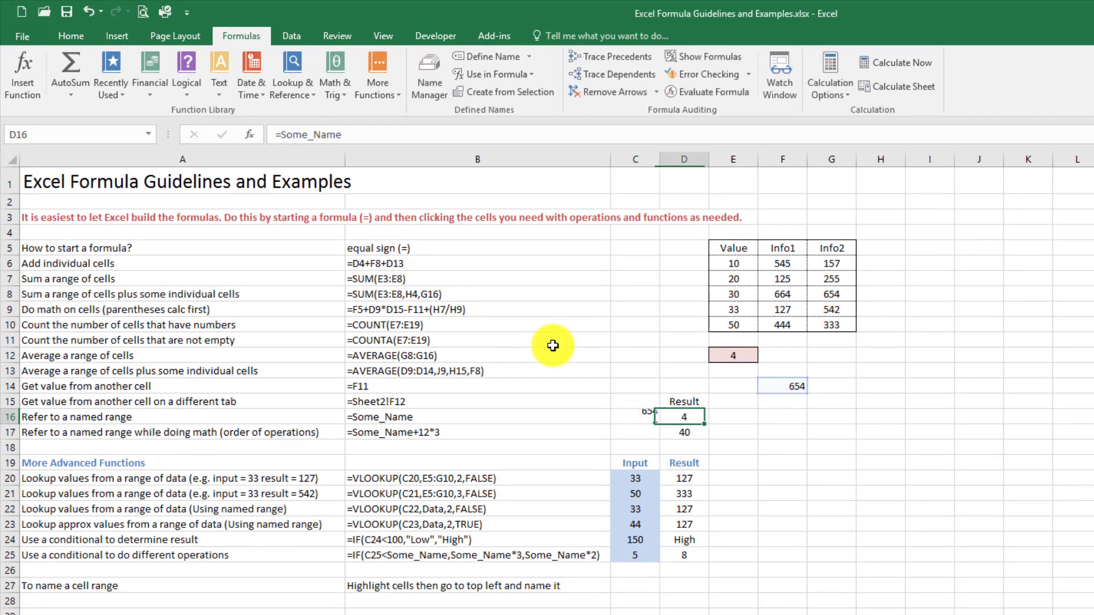
- Set the value of the named cell F14 to 65464654
key("Left")
key("Right")
key("Right")
key("Right")
key("Up")
key("Up")
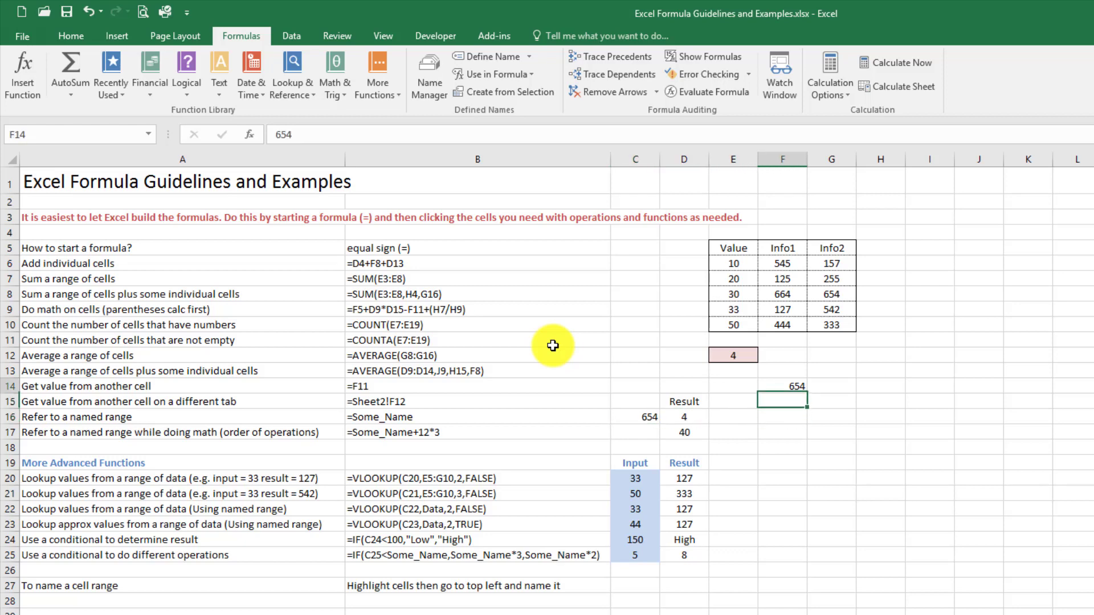
type("65464654")
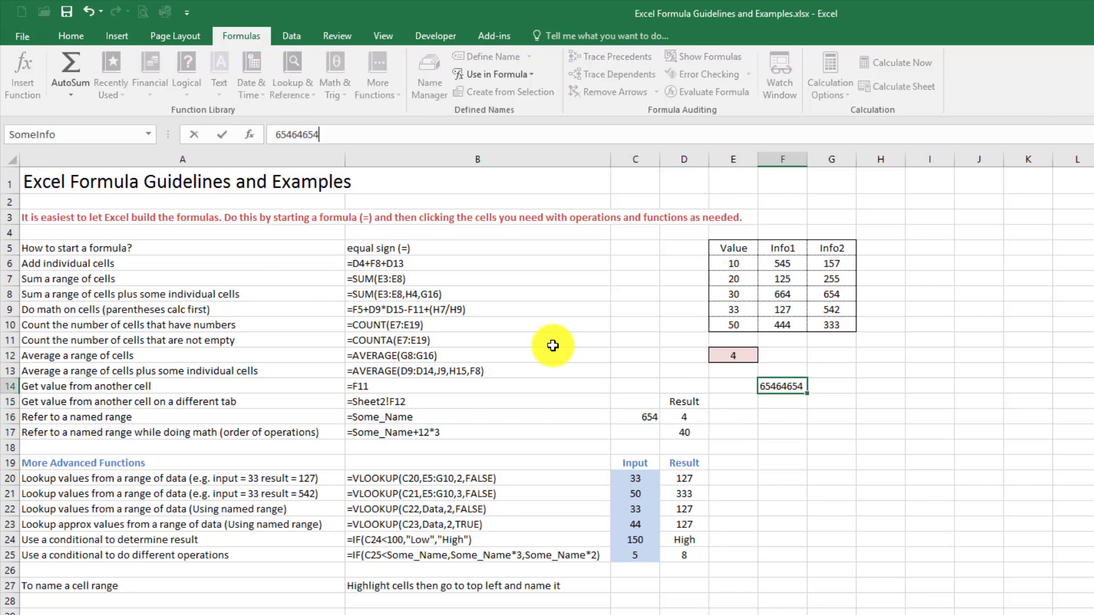
key("Tab")
- Return to C16 to check the formula that refers to SomeInfo, and clear the cell
key("Left")
key("Left")
key("Left")
key("Left")
key("Down")
key("Down")
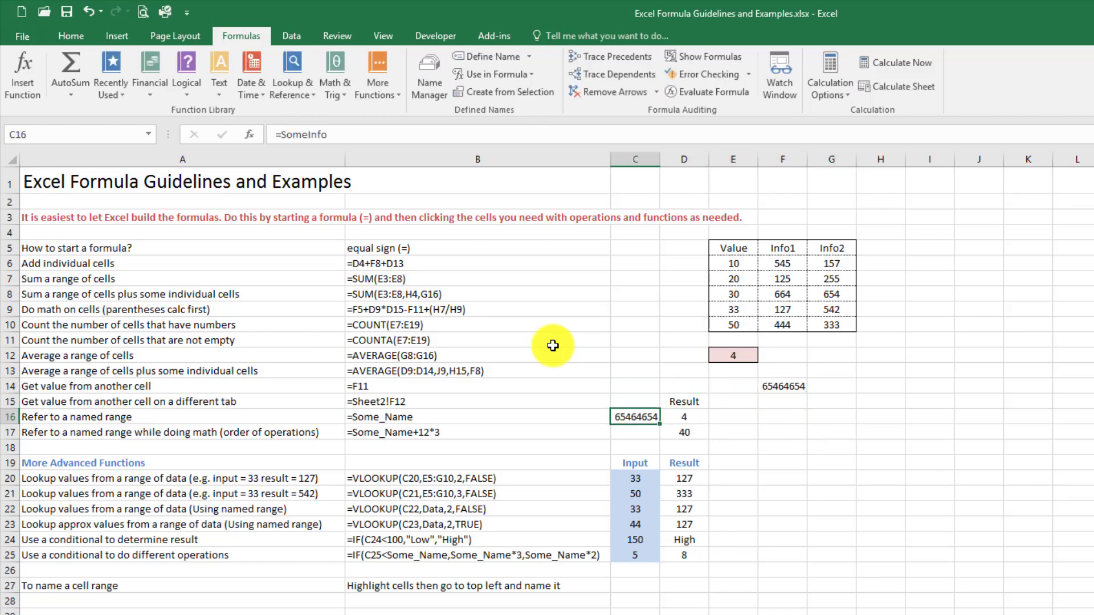
key("Delete")
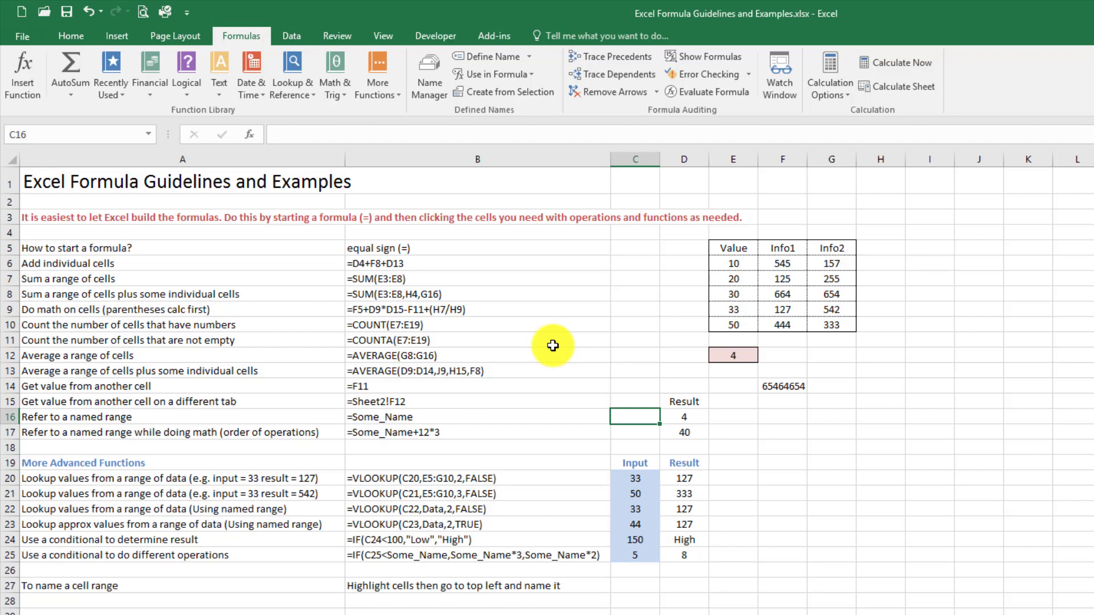
- Select F14, then delete the defined name somenamedrange in the Name Manager
key("Up")
key("Right")
key("Right")
key("Right")
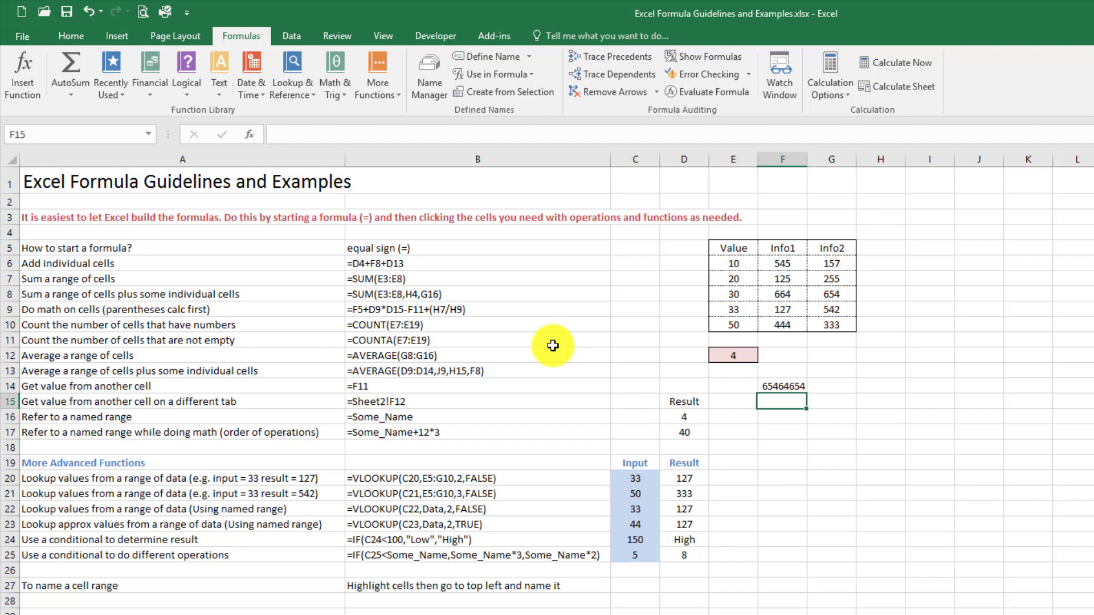
key("Up")
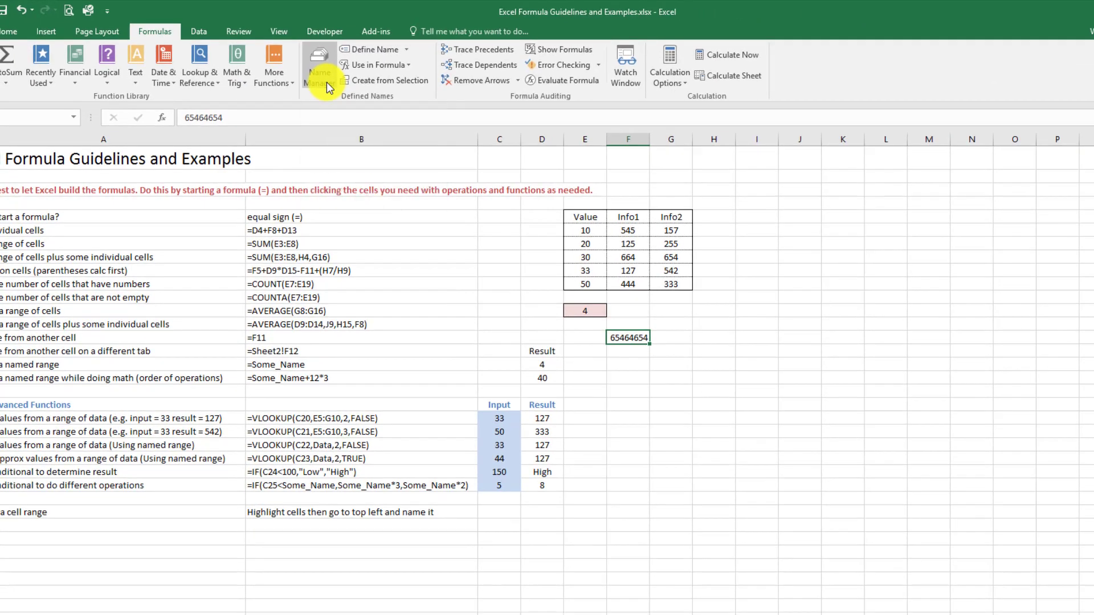
left_click(327, 82)
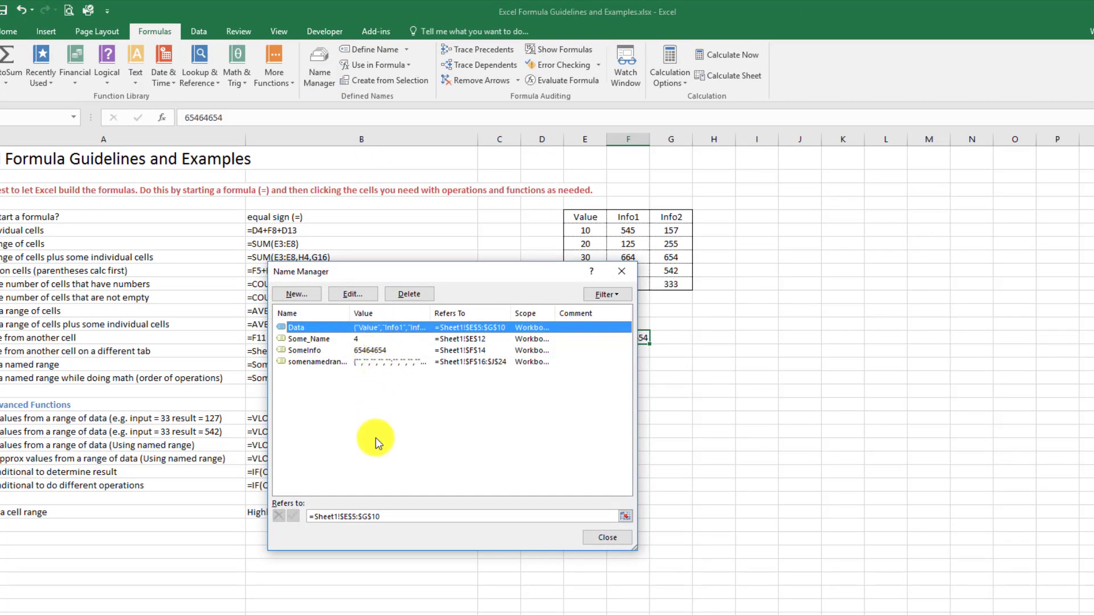
left_click(342, 363)
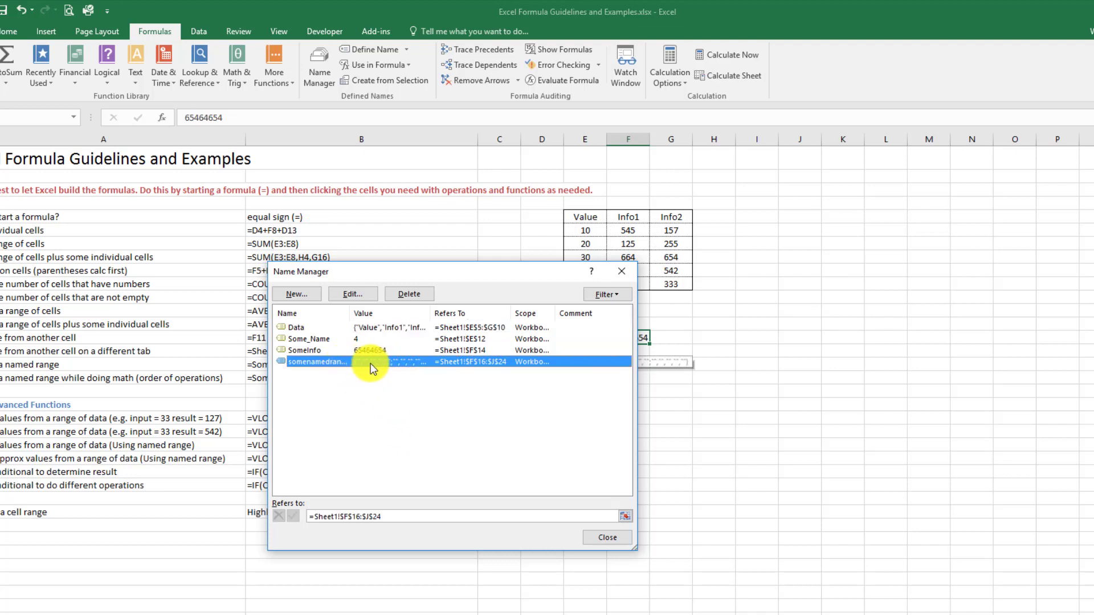
left_click(409, 296)
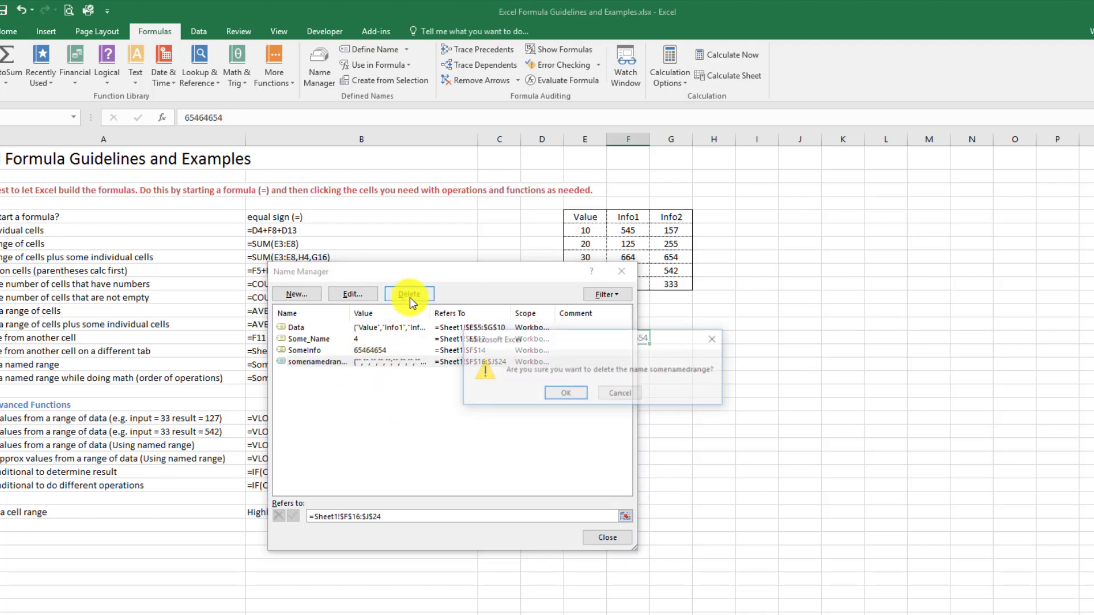
left_click(563, 399)
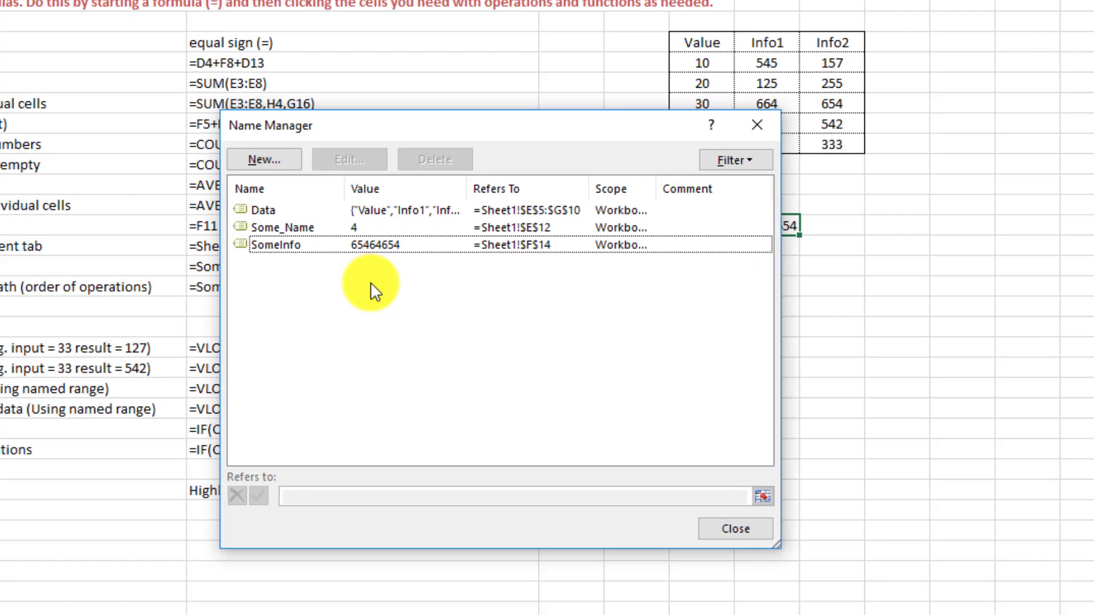
- Change the reference of the defined name SomeInfo to =Sheet1!$F$6 and close the Name Manager
left_click(368, 263)
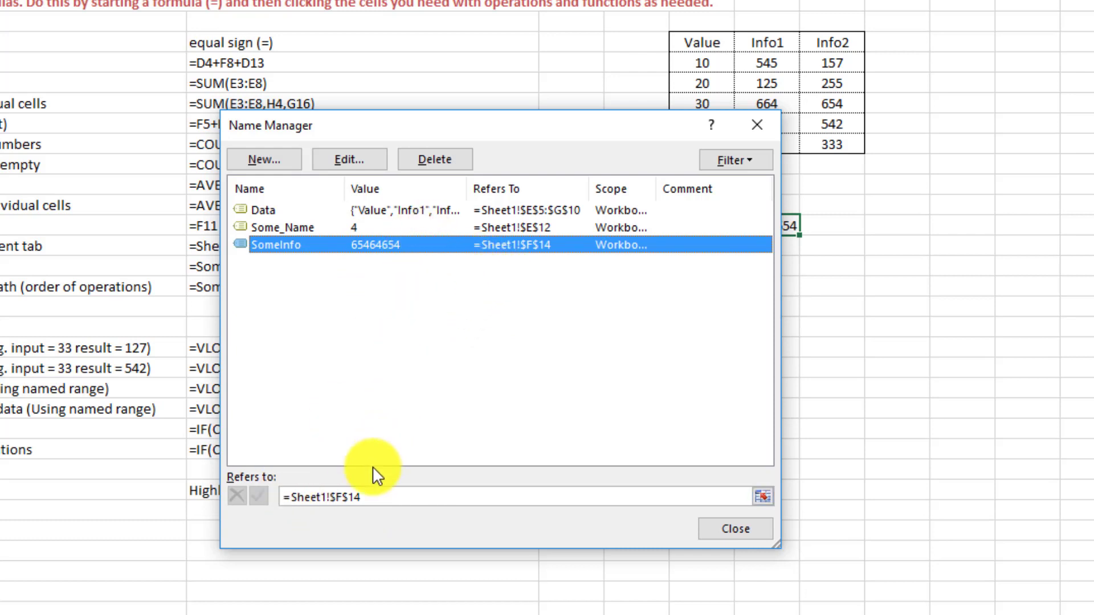
left_click(354, 497)
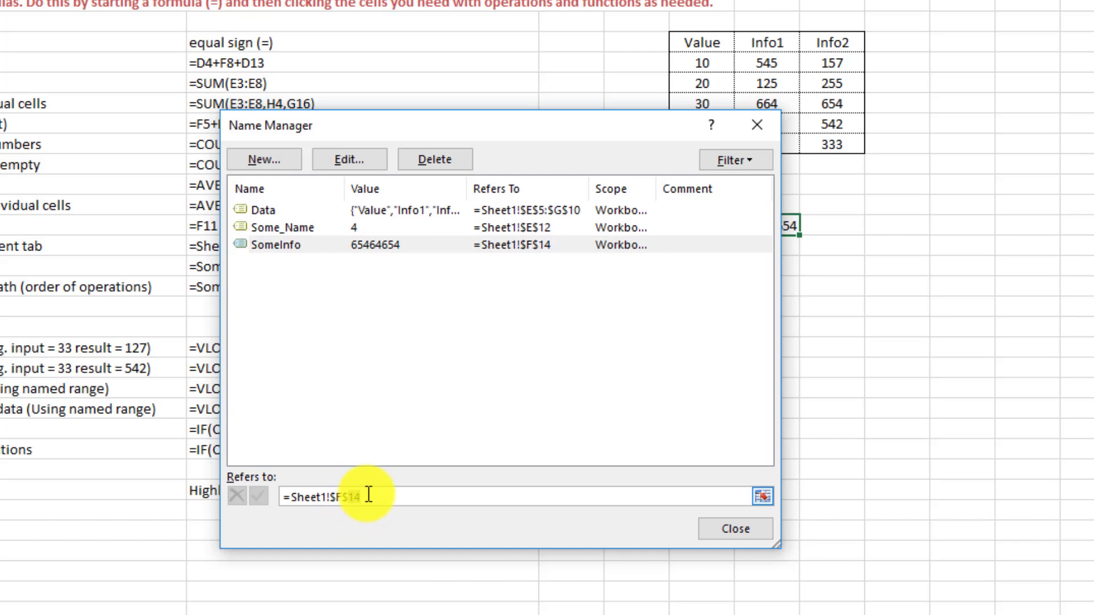
key("BackSpace")
key("BackSpace")
type("6")
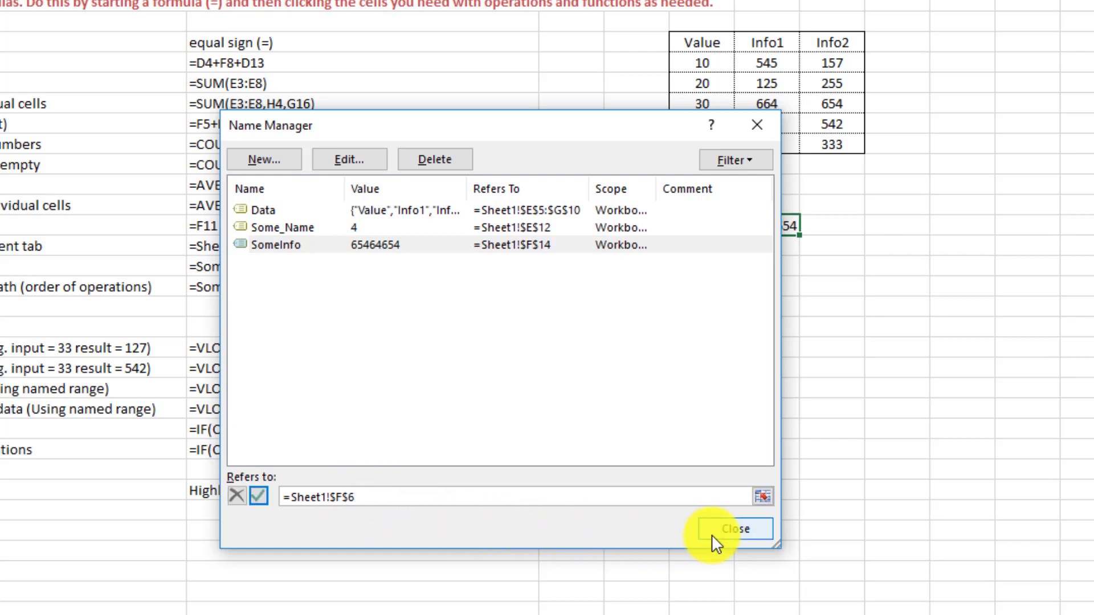
left_click(258, 498)
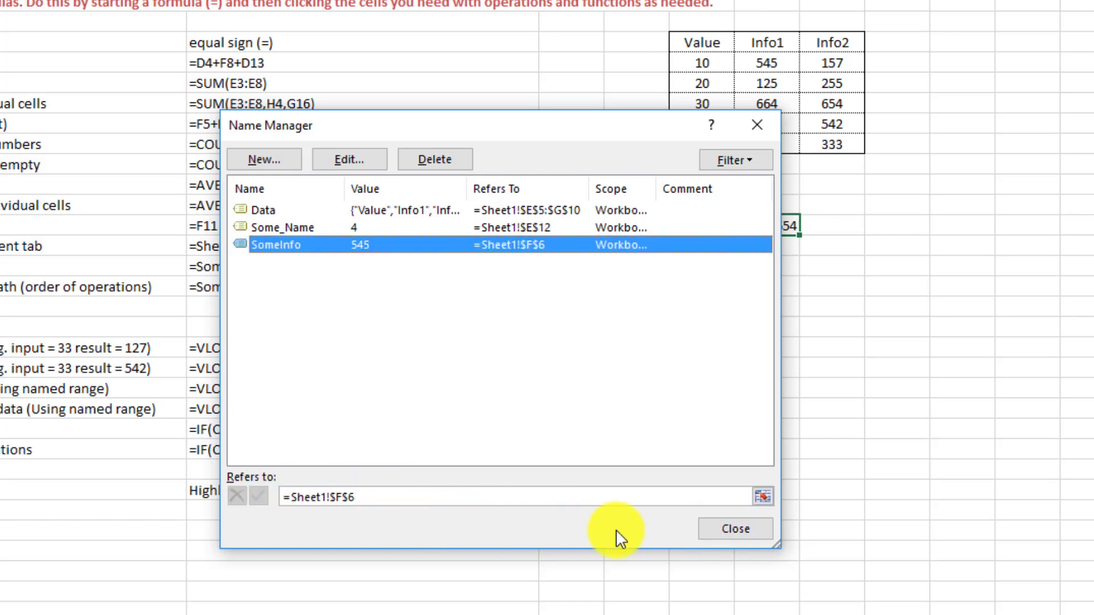
left_click(714, 532)
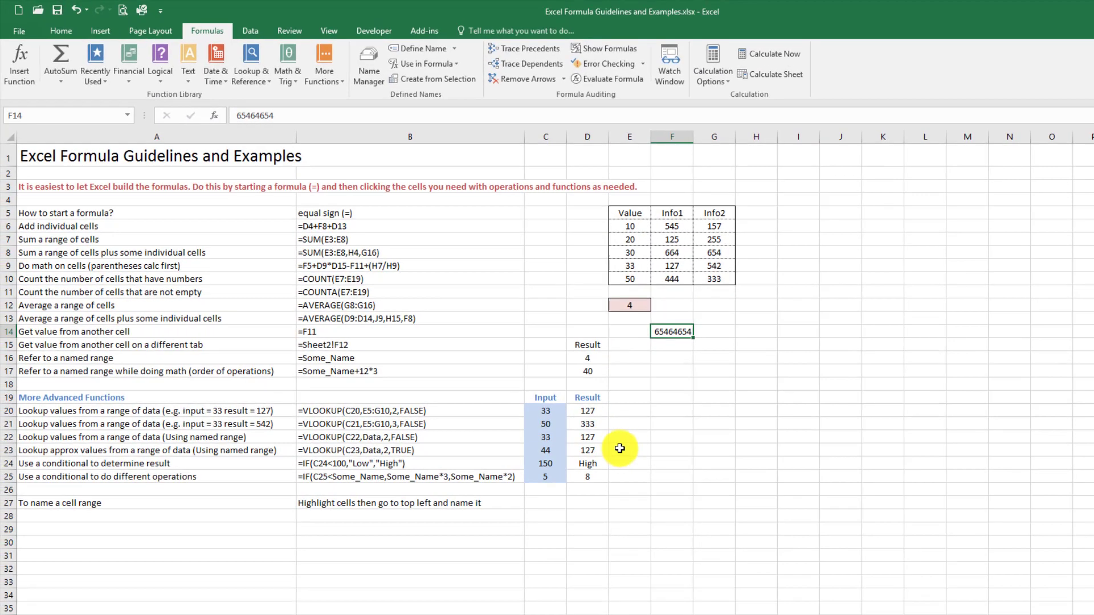
- Enter =SomeInfo in C16 again, picking the name from the formula suggestions
left_click(546, 345)
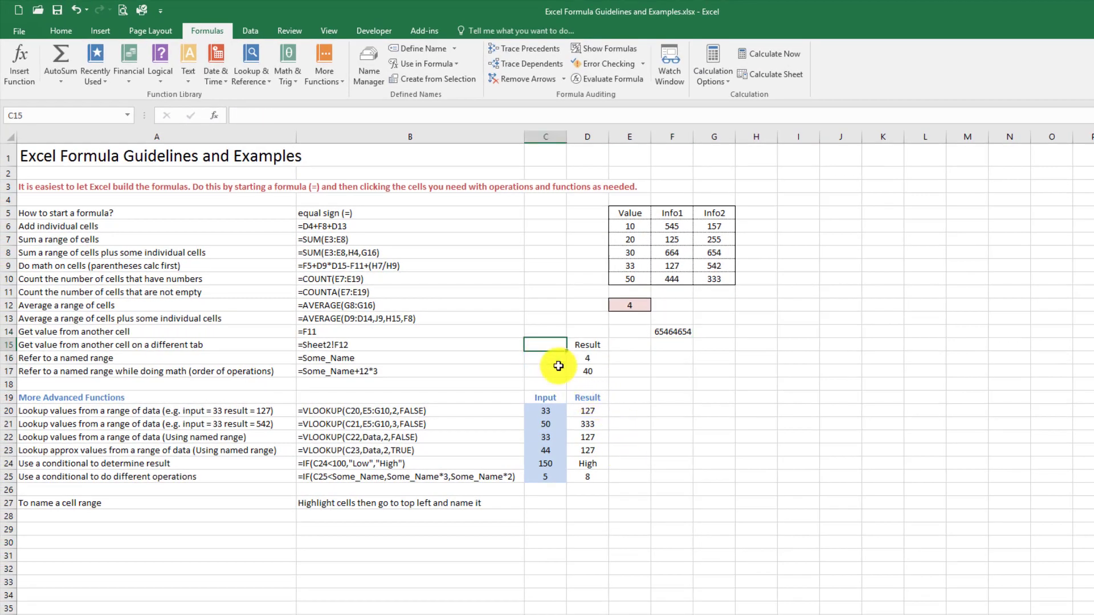
left_click(559, 366)
type("=some")
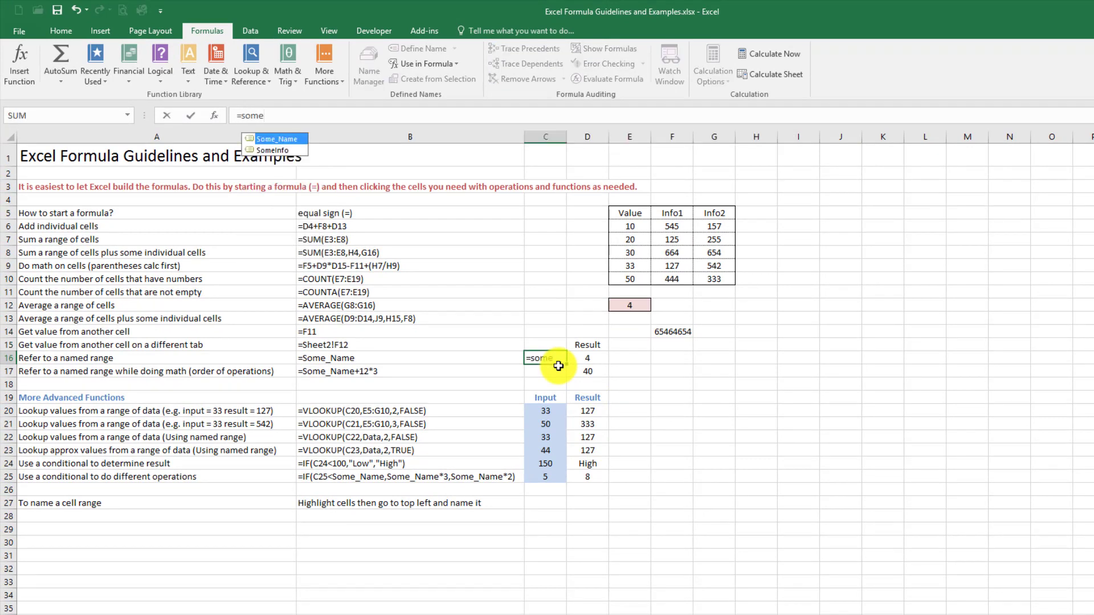
left_click(284, 151)
double_click(283, 151)
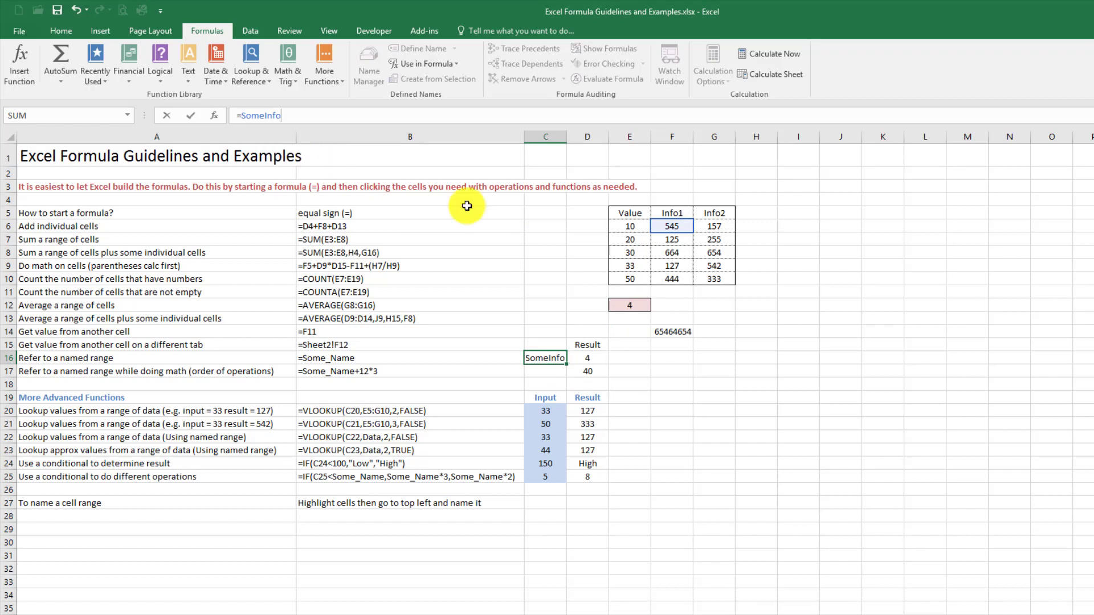
- Check the names of cells F6 and F14, then go to SomeInfo through the defined names
left_click(682, 227)
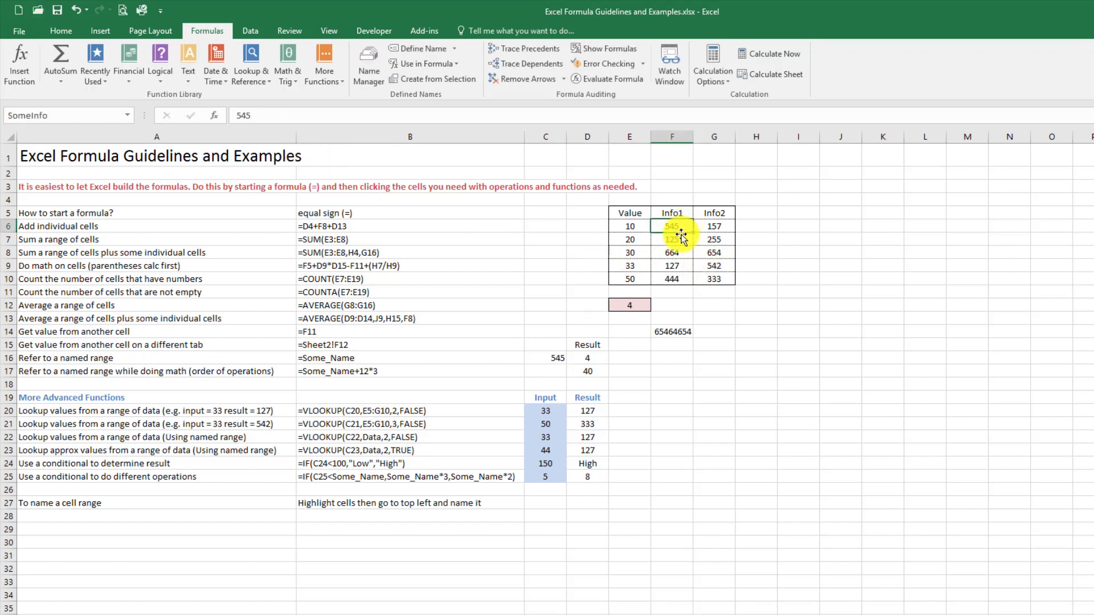
left_click(672, 333)
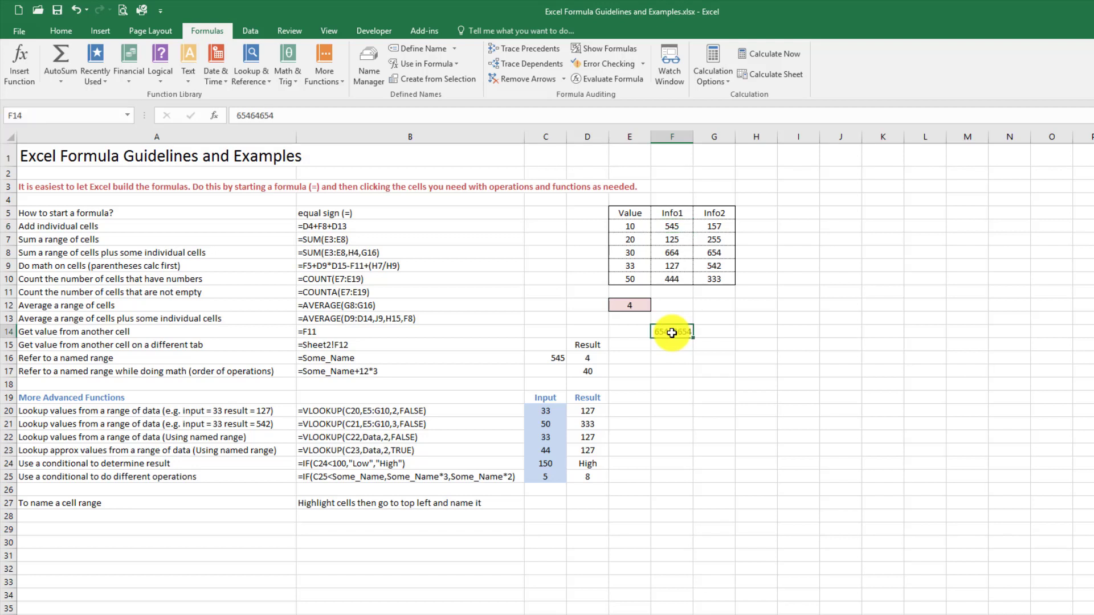
left_click(128, 114)
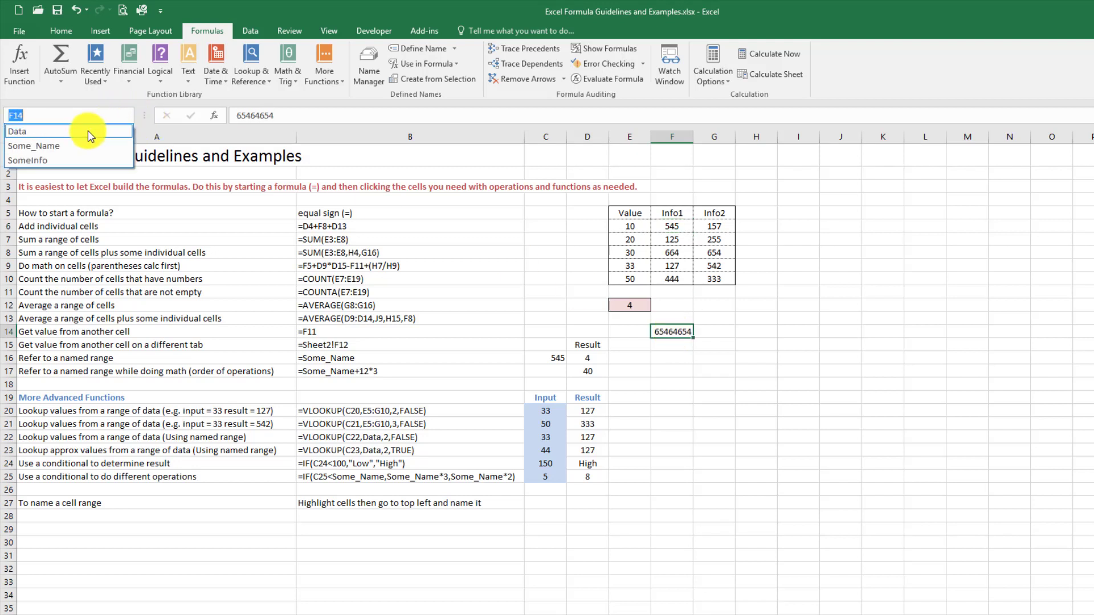
left_click(62, 159)
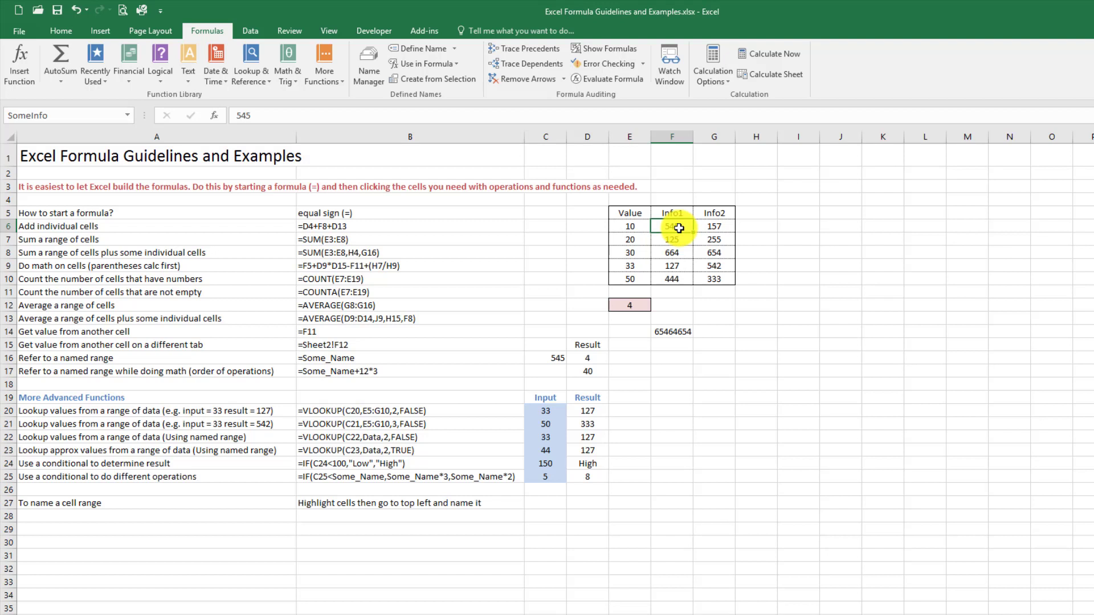
- Clear the contents of cells F14 and C16
left_click(678, 334)
key("Delete")
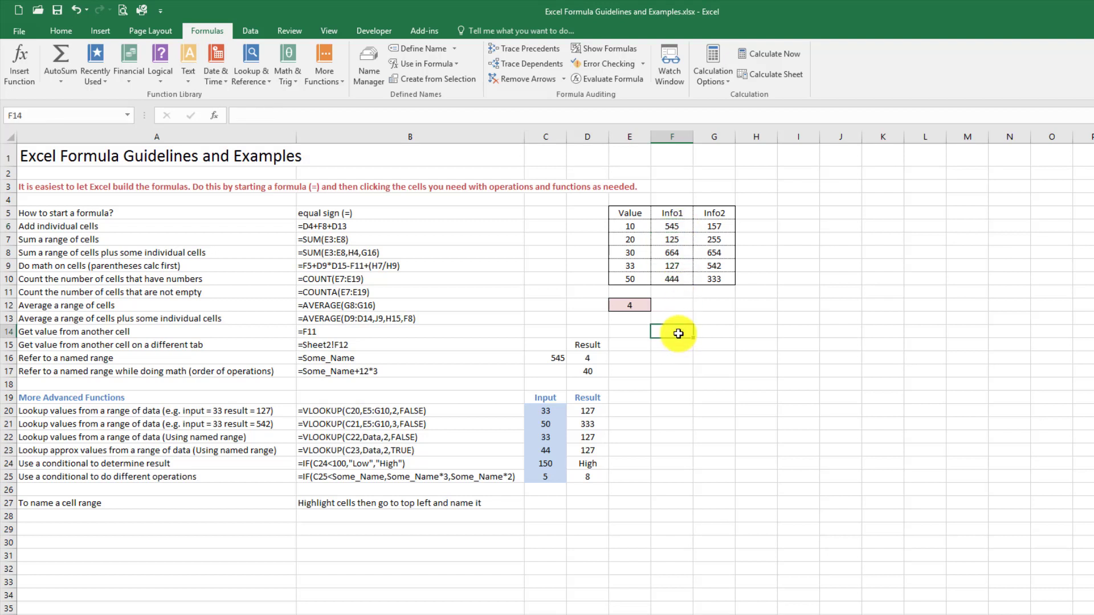
key("Down")
key("Left")
key("Left")
key("Down")
key("Left")
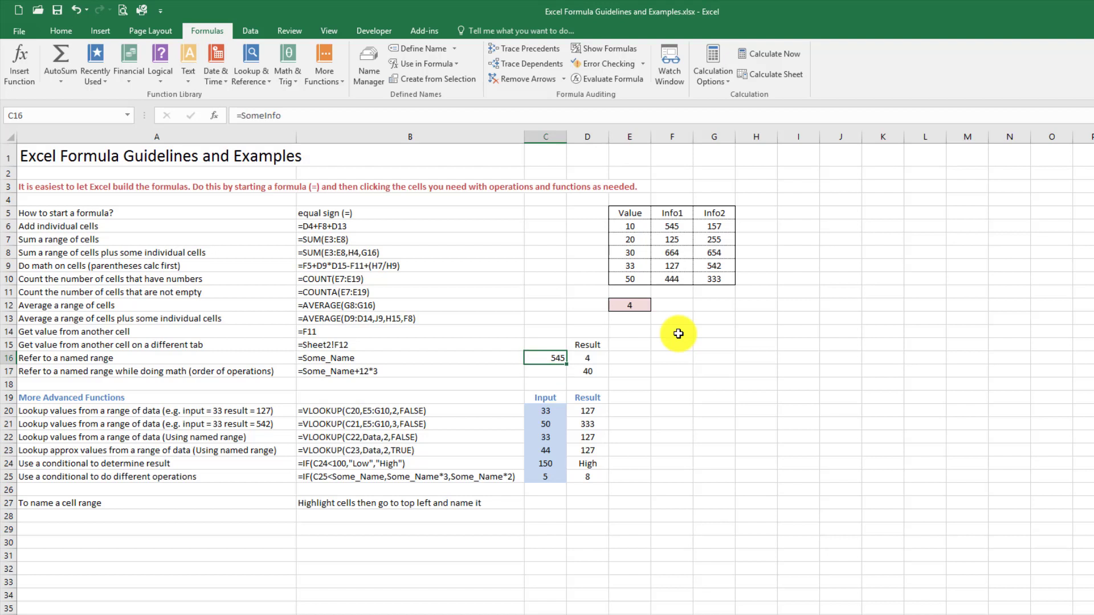
key("Delete")
- Examine the Some_Name formulas in D16 and D17 alongside the matching example in column B
key("Down")
key("Right")
key("Left")
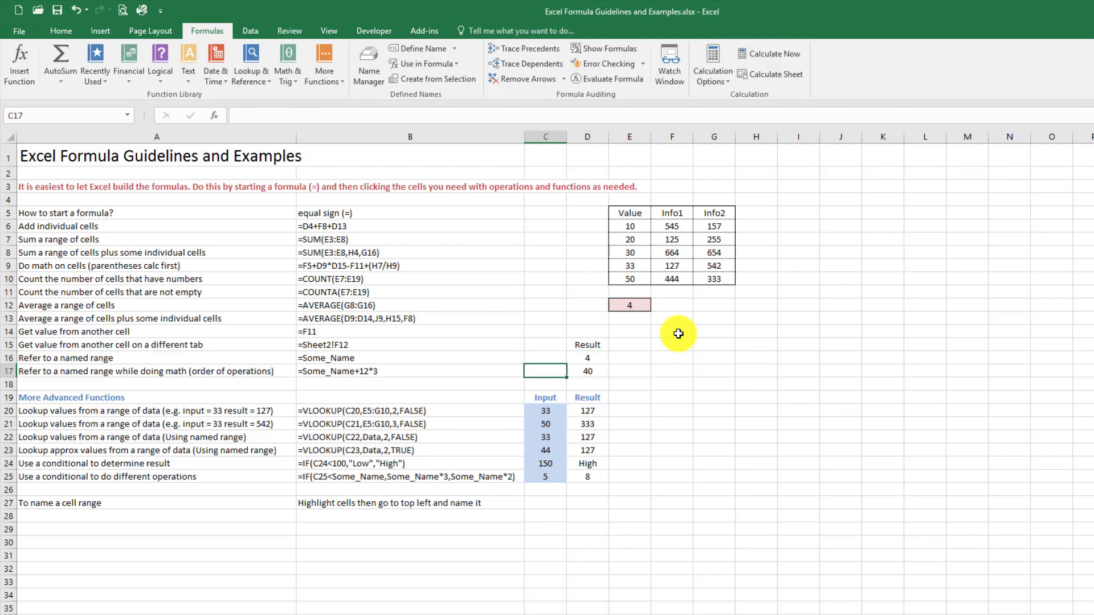
key("Up")
key("Right")
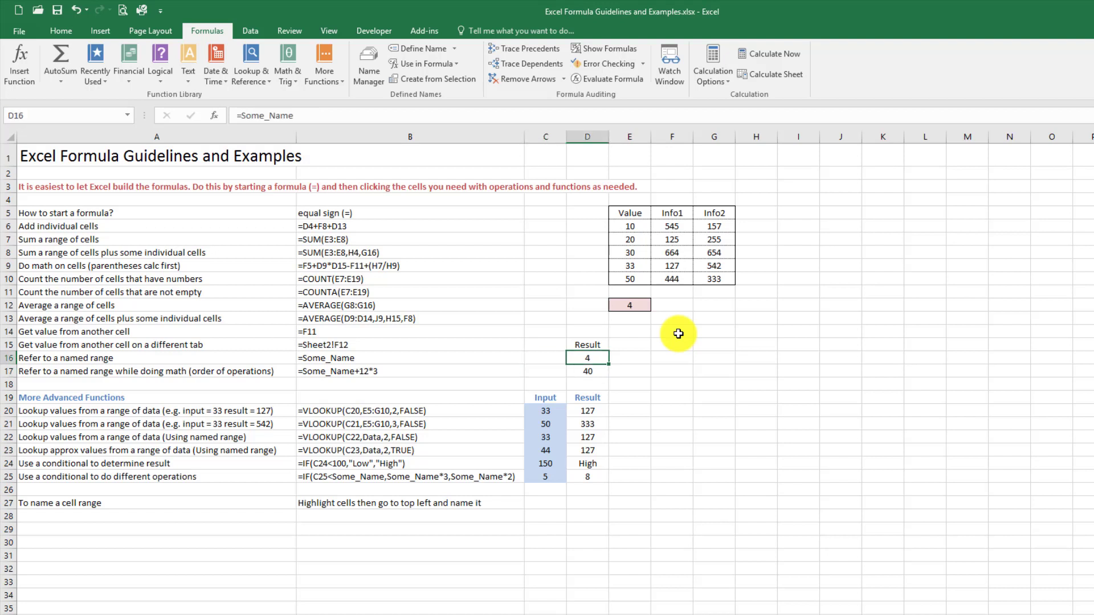
key("Left")
key("Left")
key("Left")
key("Right")
key("Right")
key("Right")
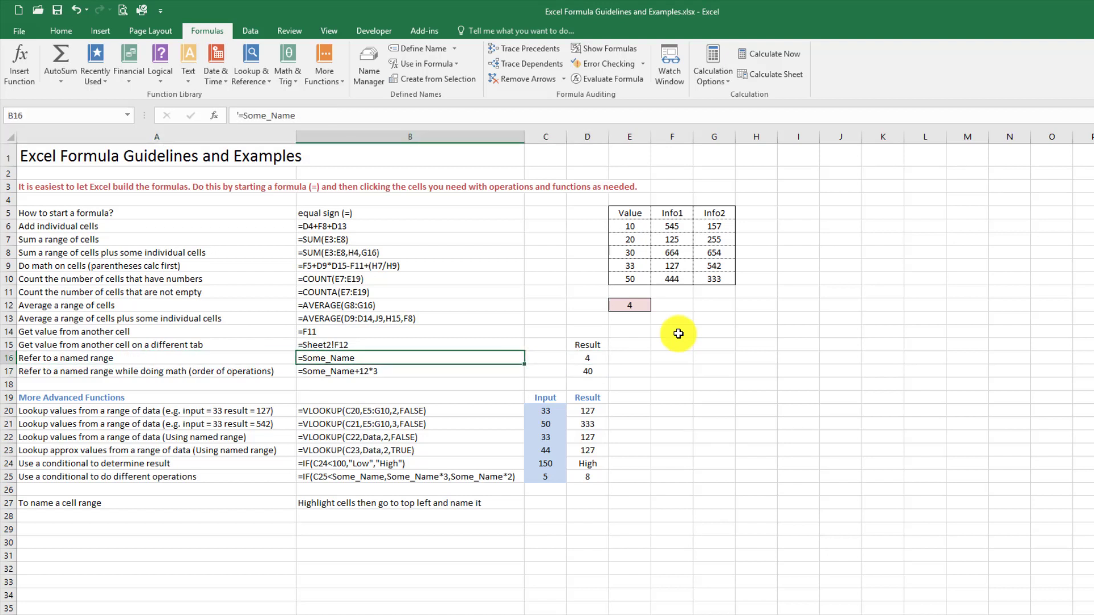
key("Left")
key("Right")
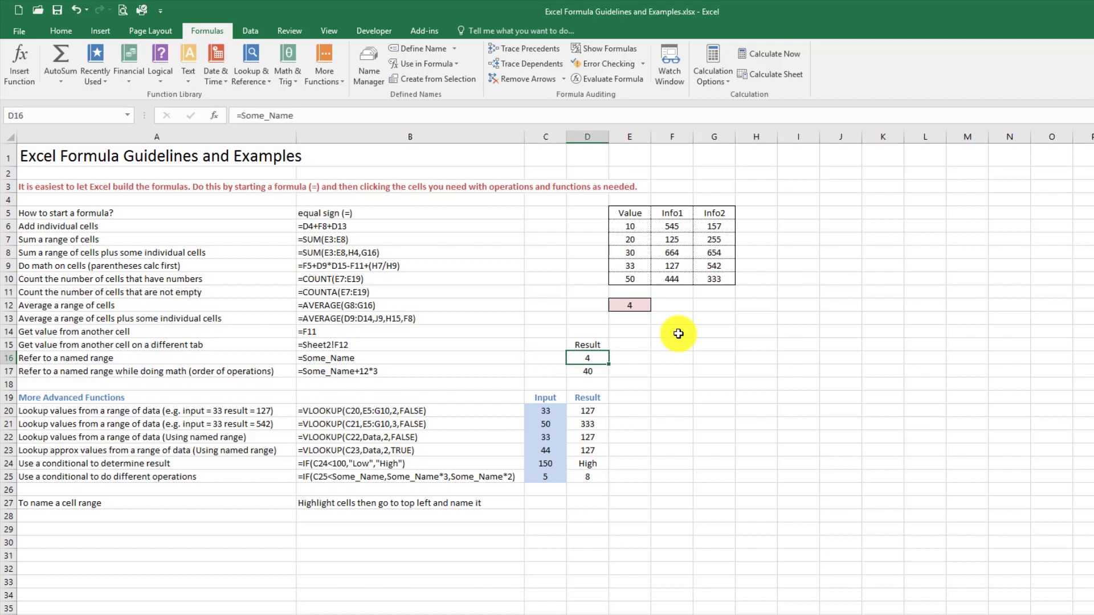
key("Up")
key("Down")
key("Down")
key("Down")
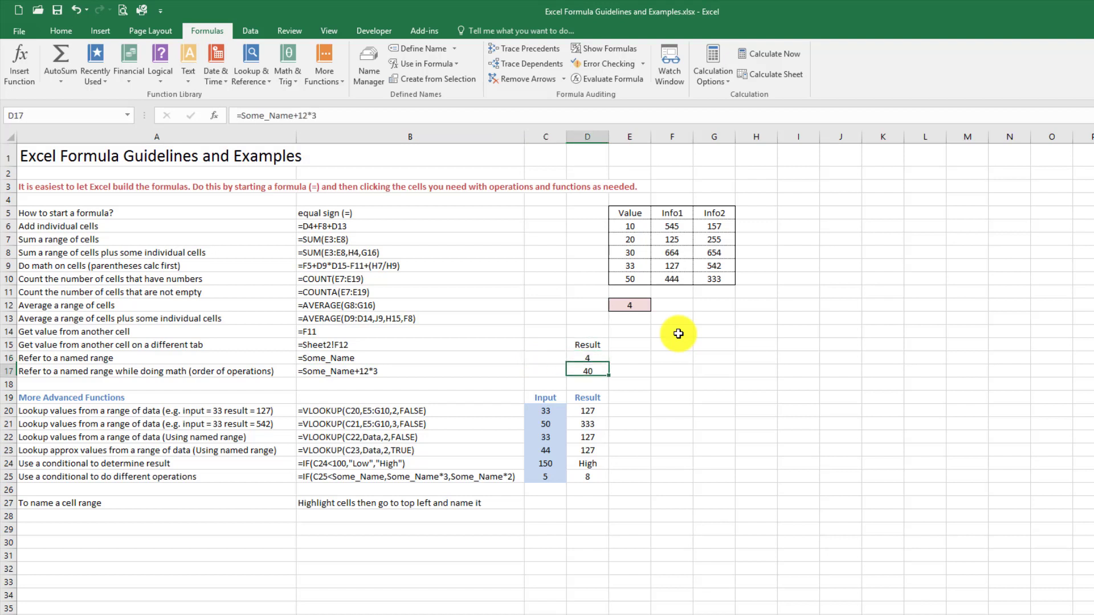
key("Up")
key("Up")
key("Up")
key("Down")
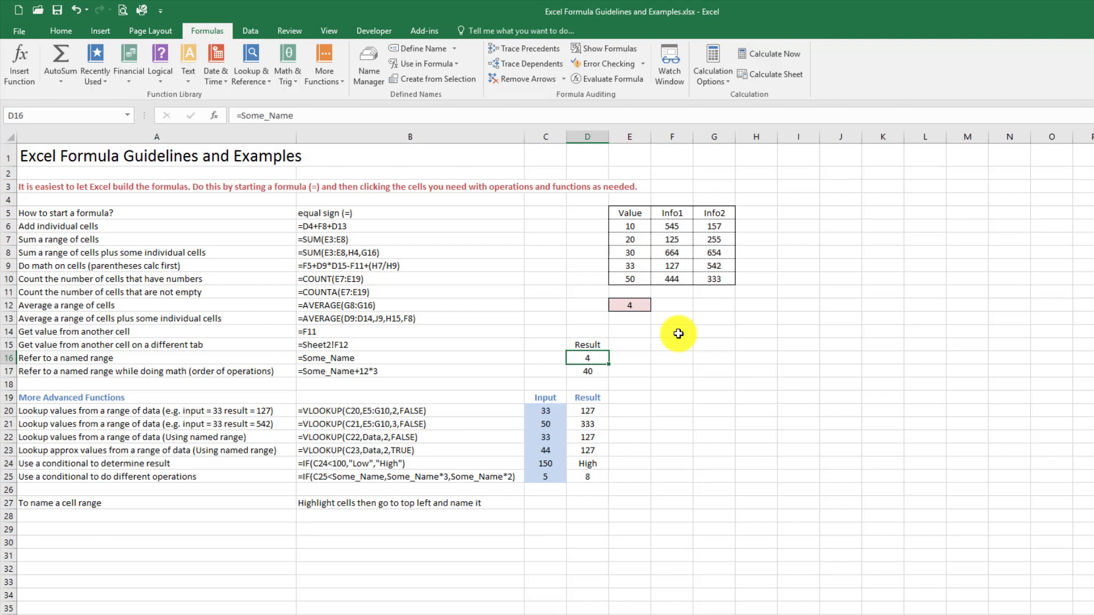
- Trace the precedents of D16, select the precedent cell E12, and remove the trace arrows
left_click(528, 50)
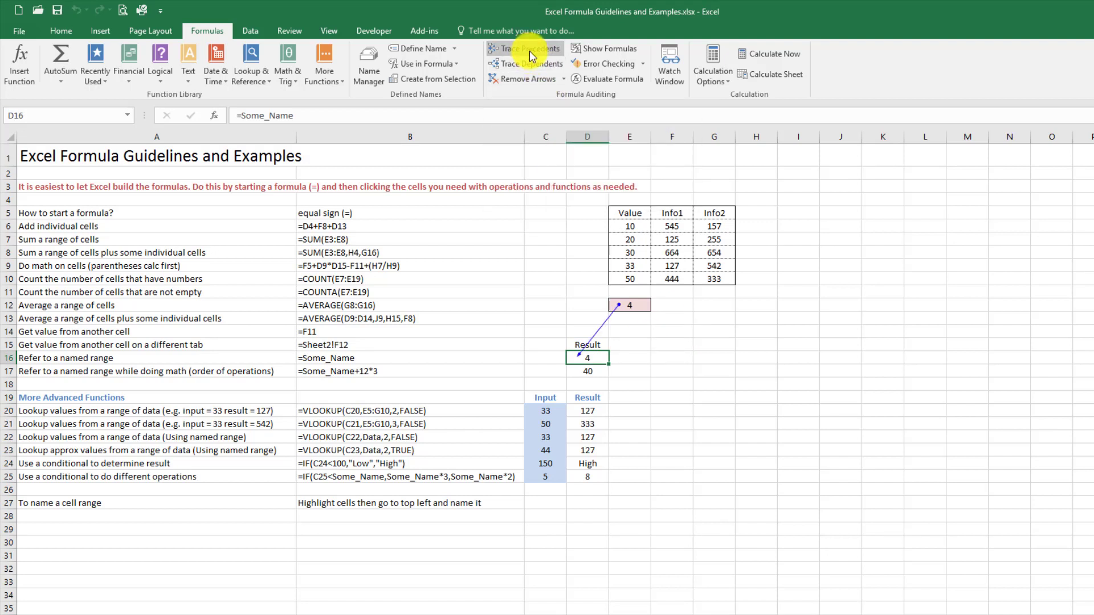
left_click(646, 304)
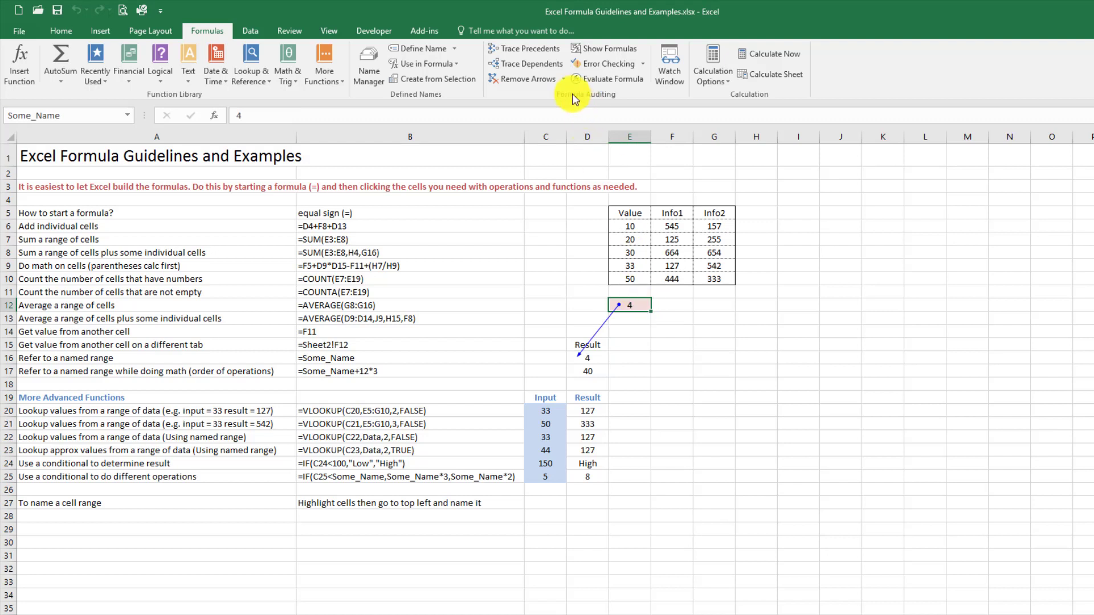
left_click(535, 84)
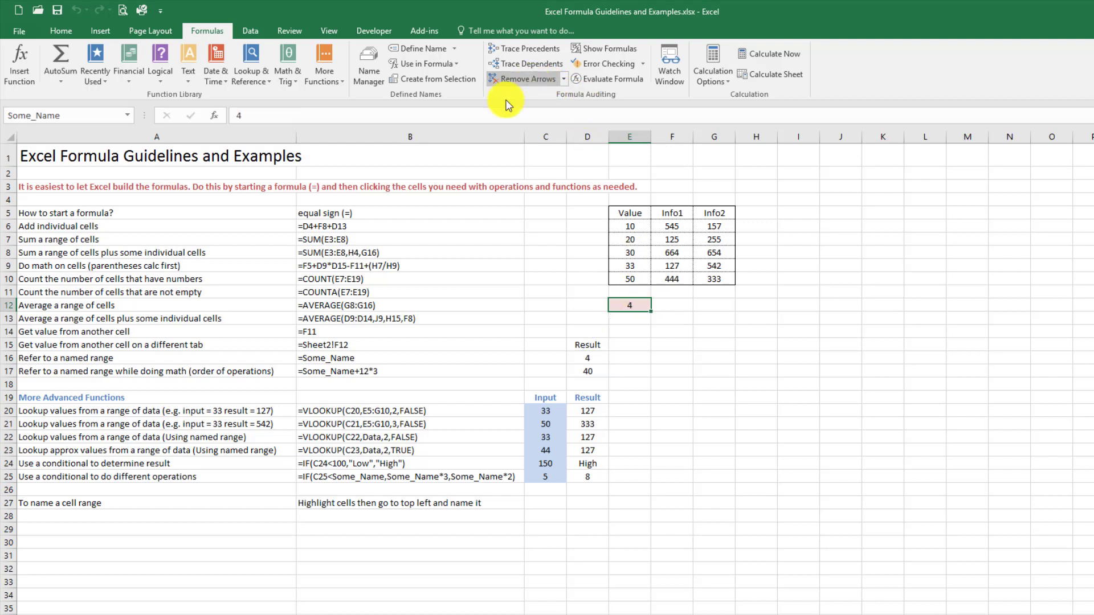
- Go to Some_Name through the defined names, and inspect the order-of-operations formula in D17
left_click(125, 111)
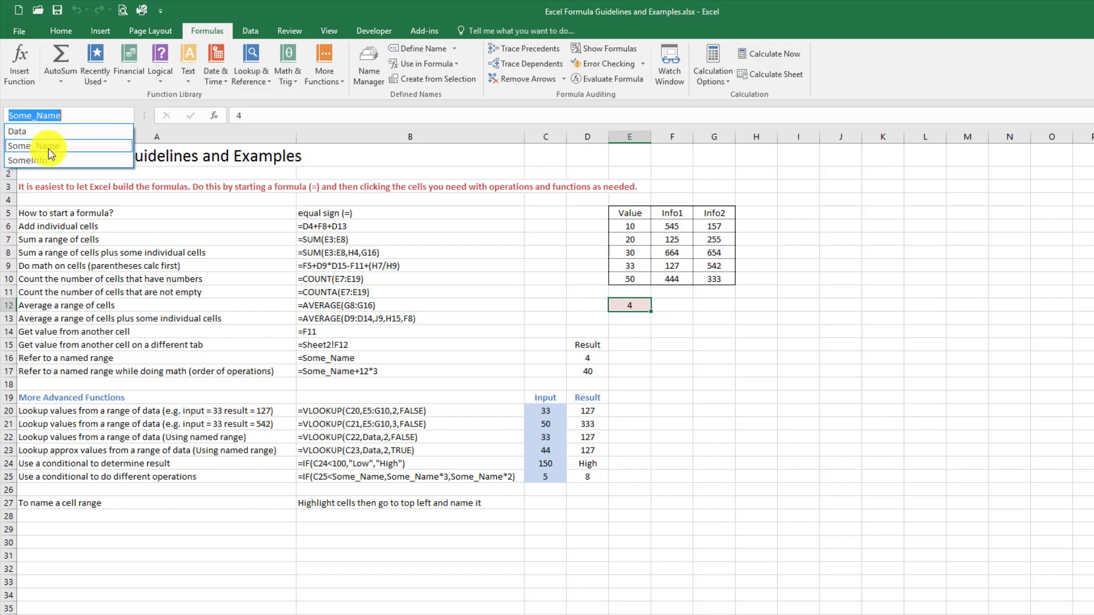
left_click(50, 151)
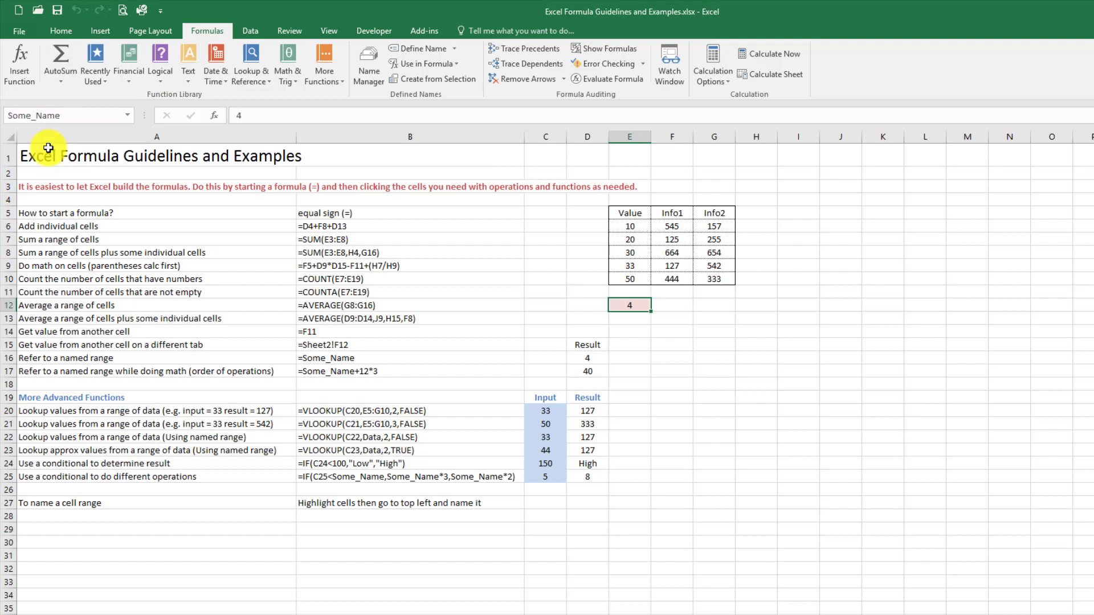
left_click(587, 372)
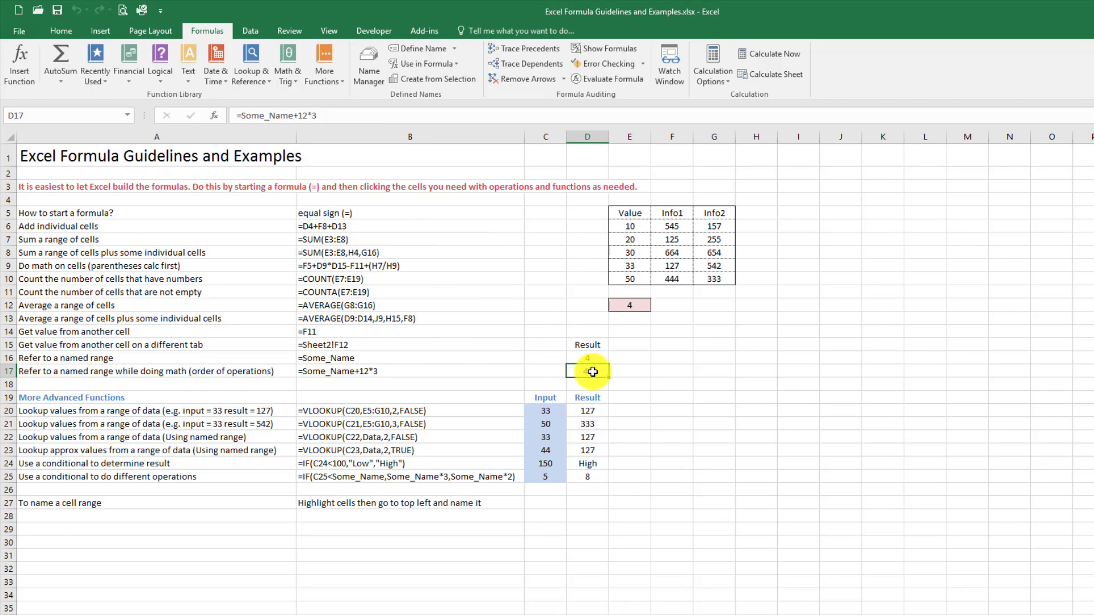
- Examine the lookup input in C21, the data table E5:G10 and the VLOOKUP formula in D20
left_click(516, 424)
left_click(539, 424)
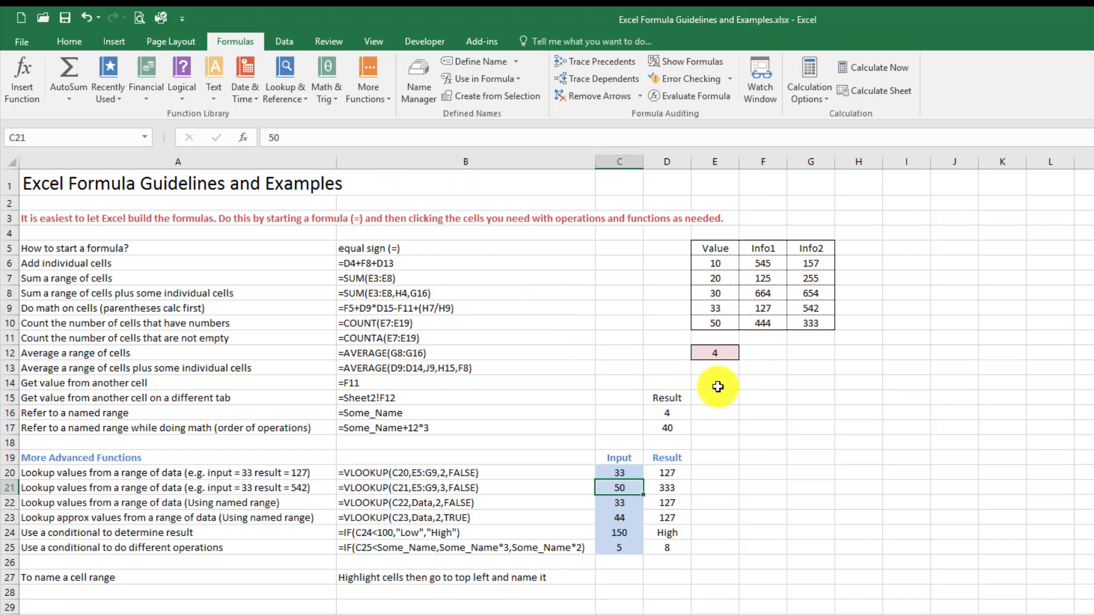
left_click_drag(708, 247, 800, 321)
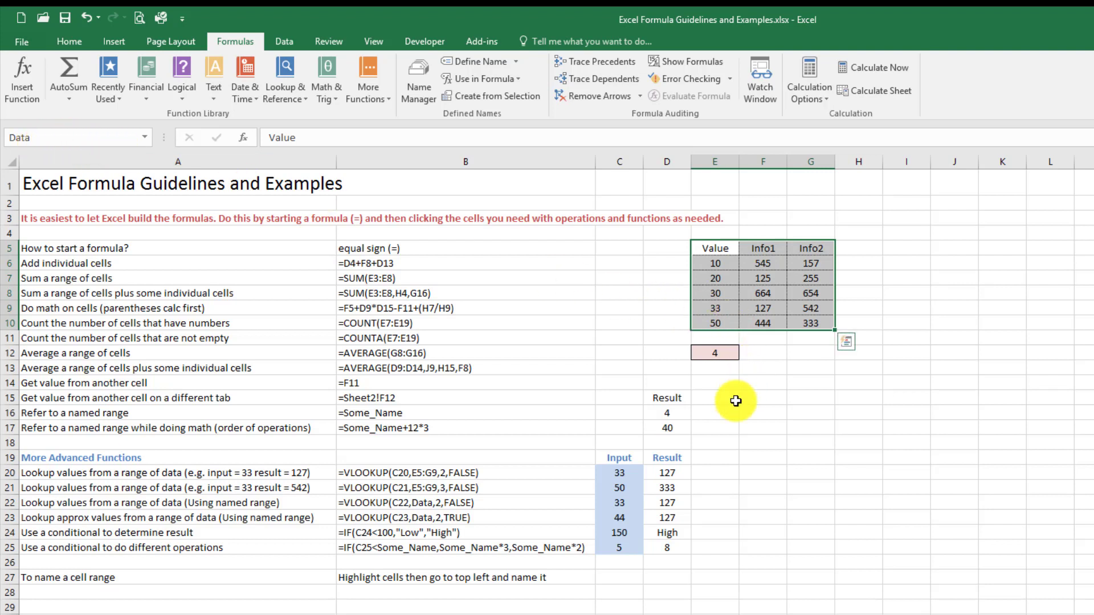
left_click(671, 474)
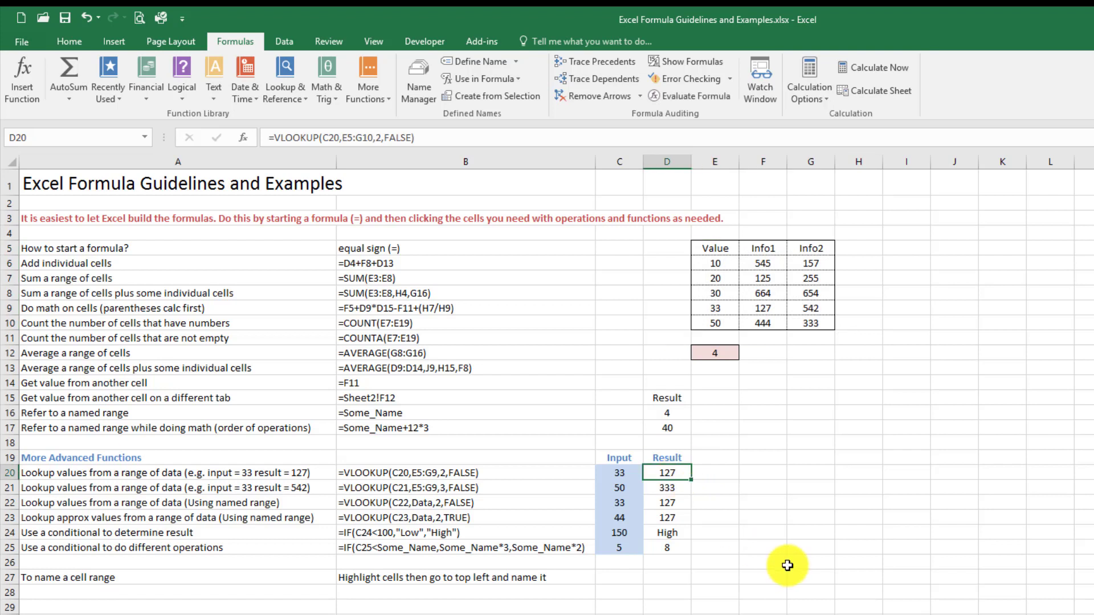
- Test the lookup in D20 by setting the input in C20 to 50, followed by 20
key("Left")
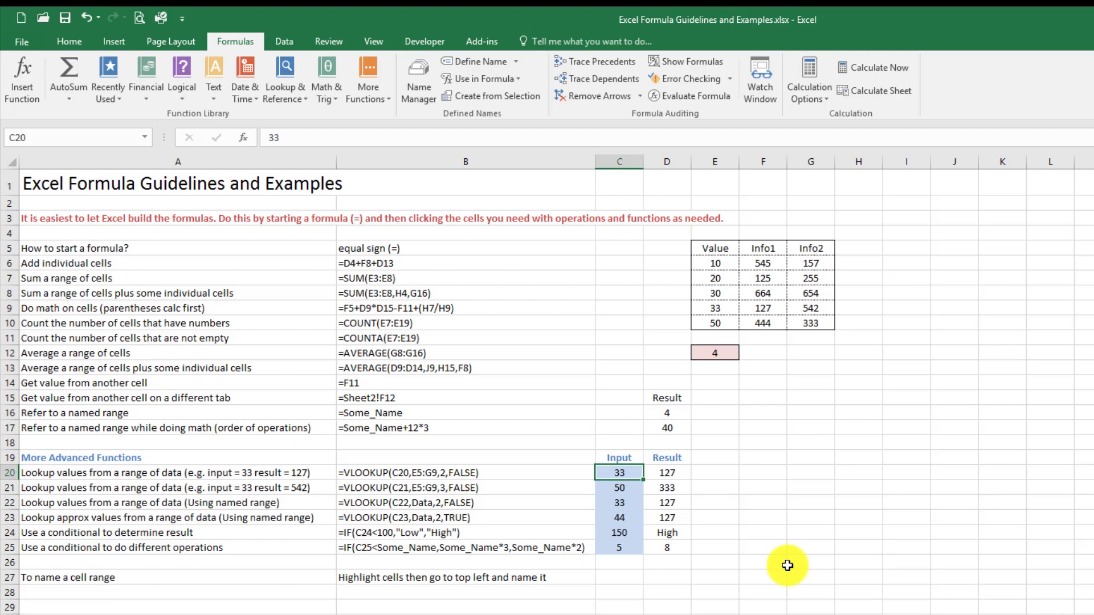
type("50")
key("Right")
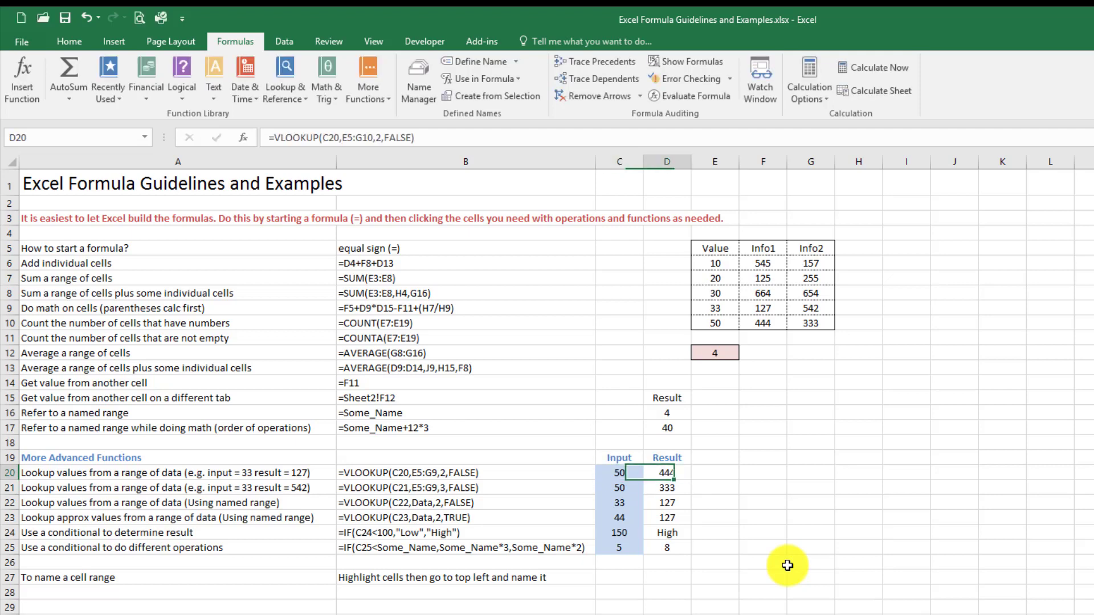
key("Left")
key("Right")
key("Left")
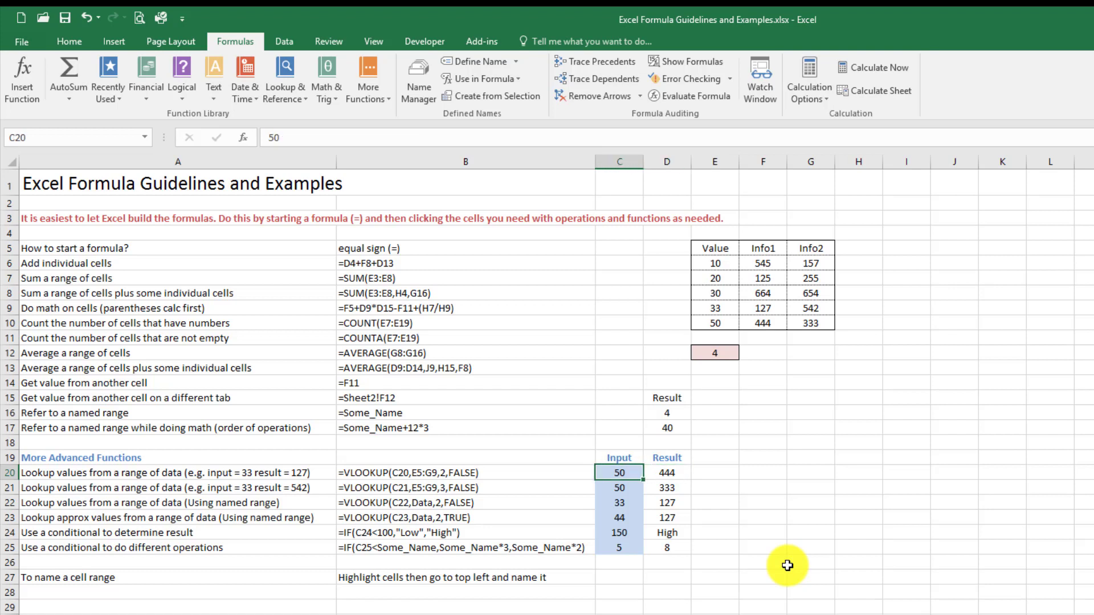
type("20")
key("Tab")
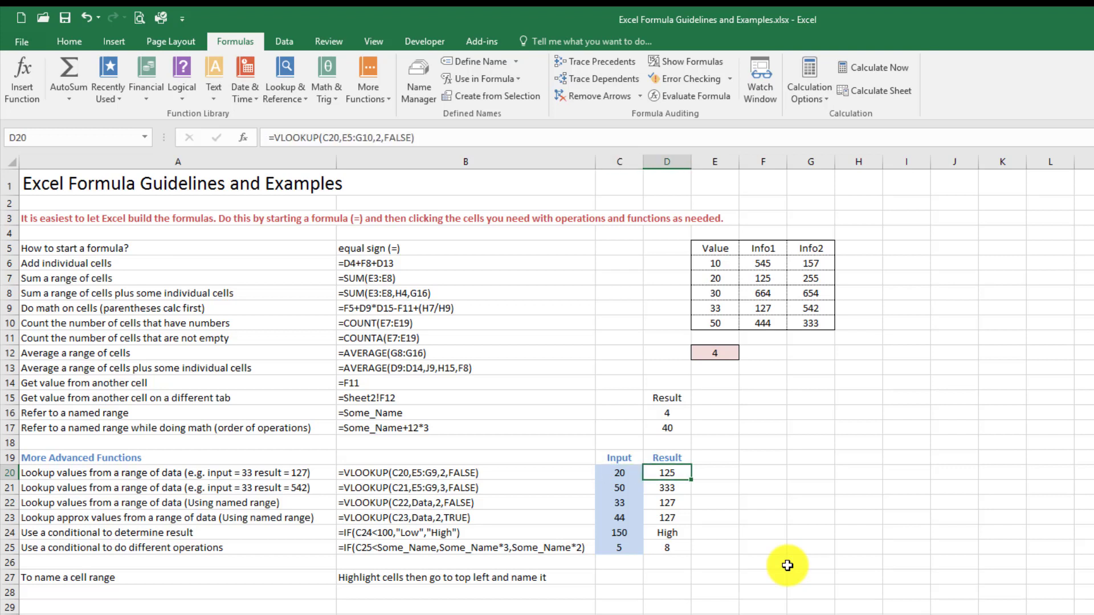
- Rebuild the formula in D20 as =VLOOKUP(C20,E5:G9,2,FALSE), picking the input cell and table range from the sheet
type("=vloo")
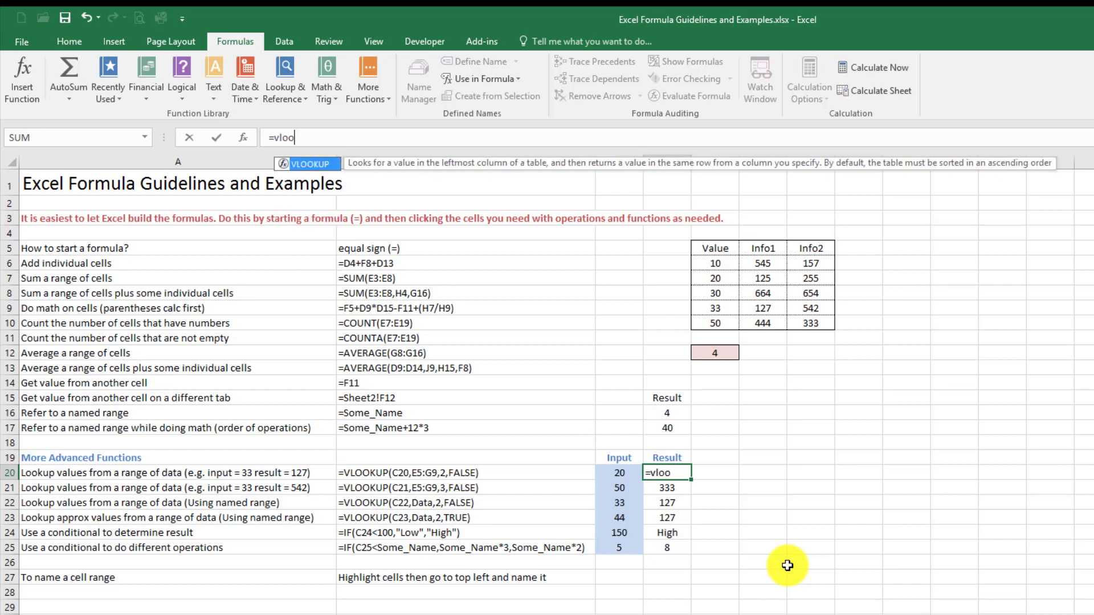
type("kup(")
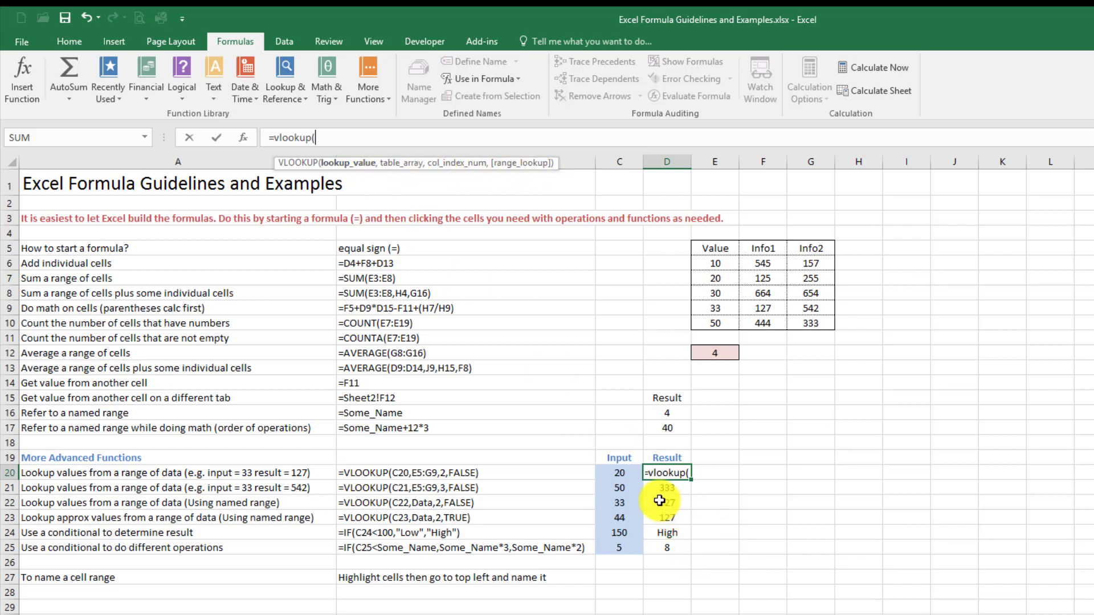
left_click(621, 471)
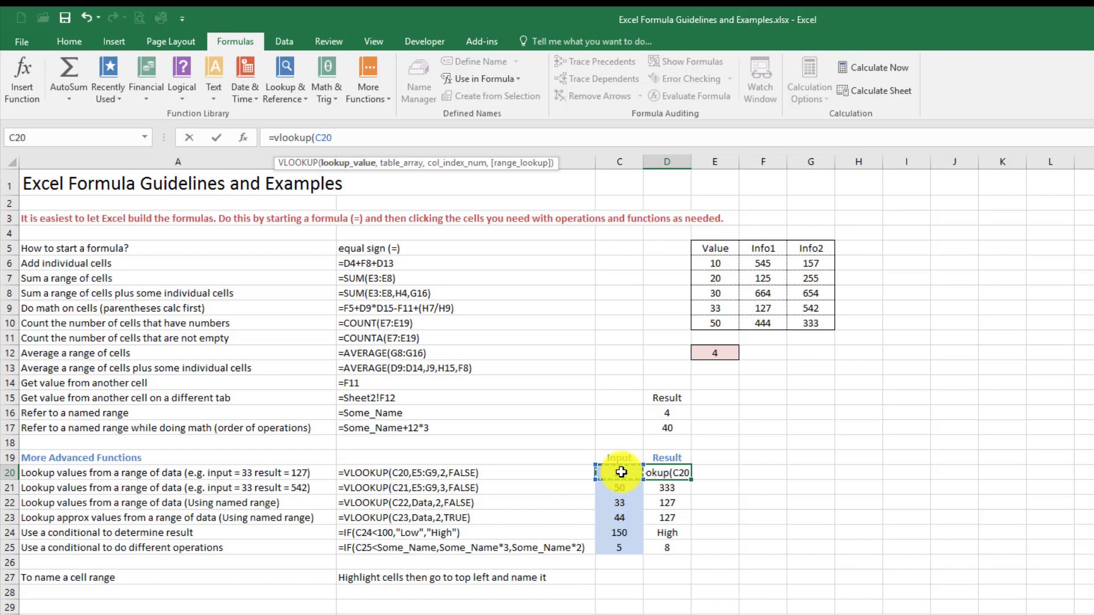
type(",")
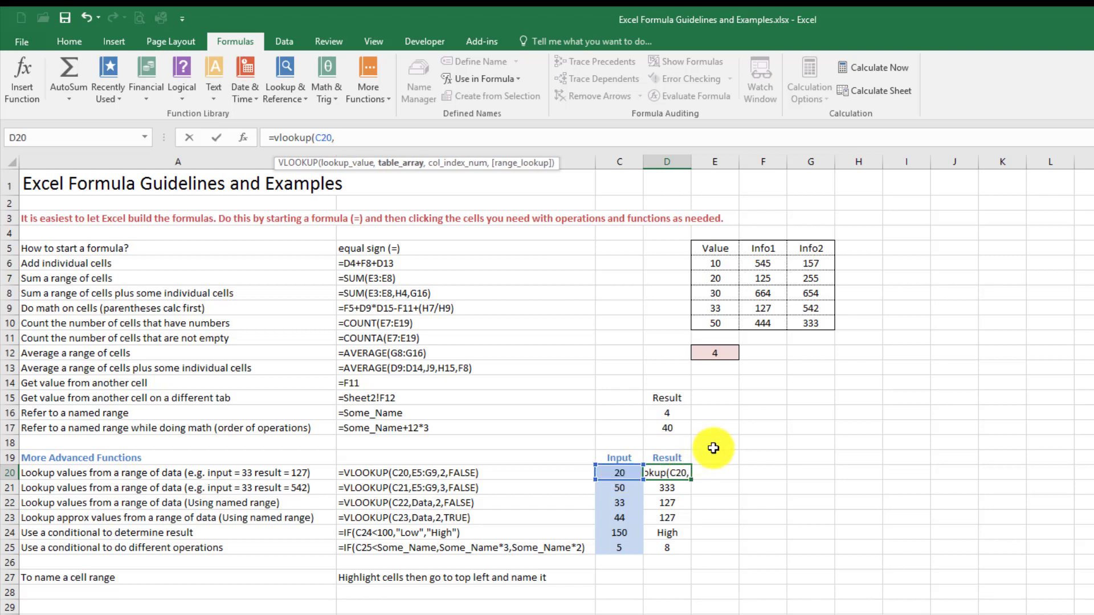
left_click_drag(715, 249, 816, 309)
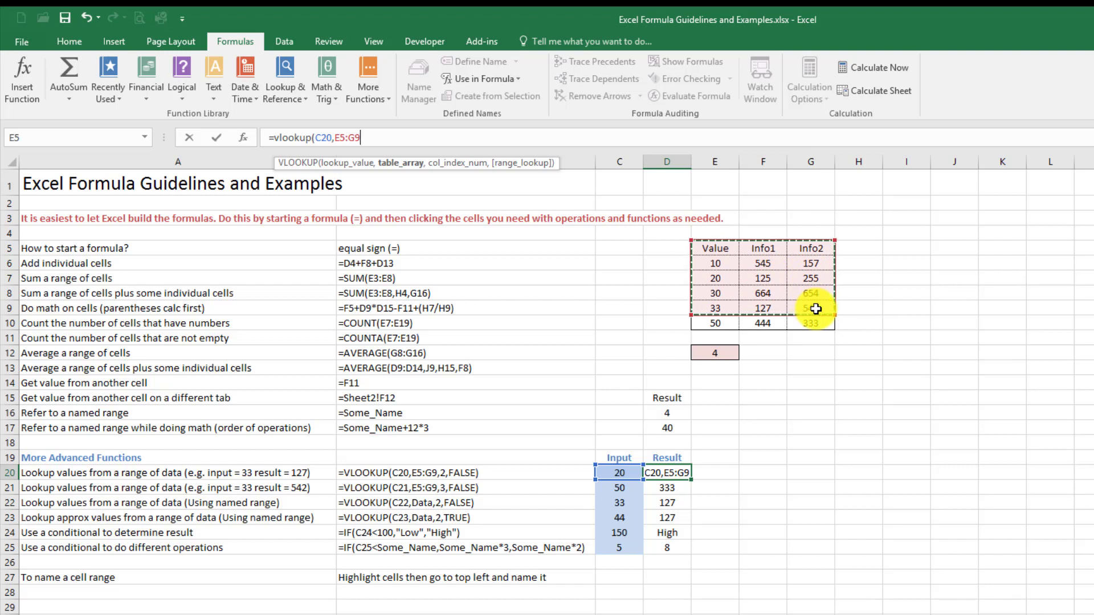
type(",")
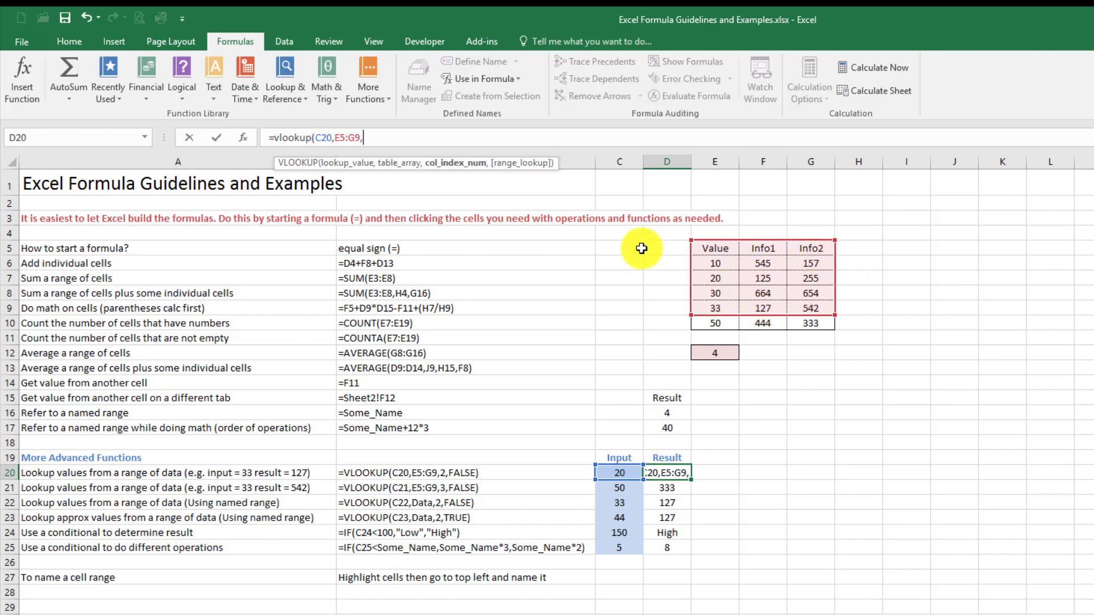
type("2")
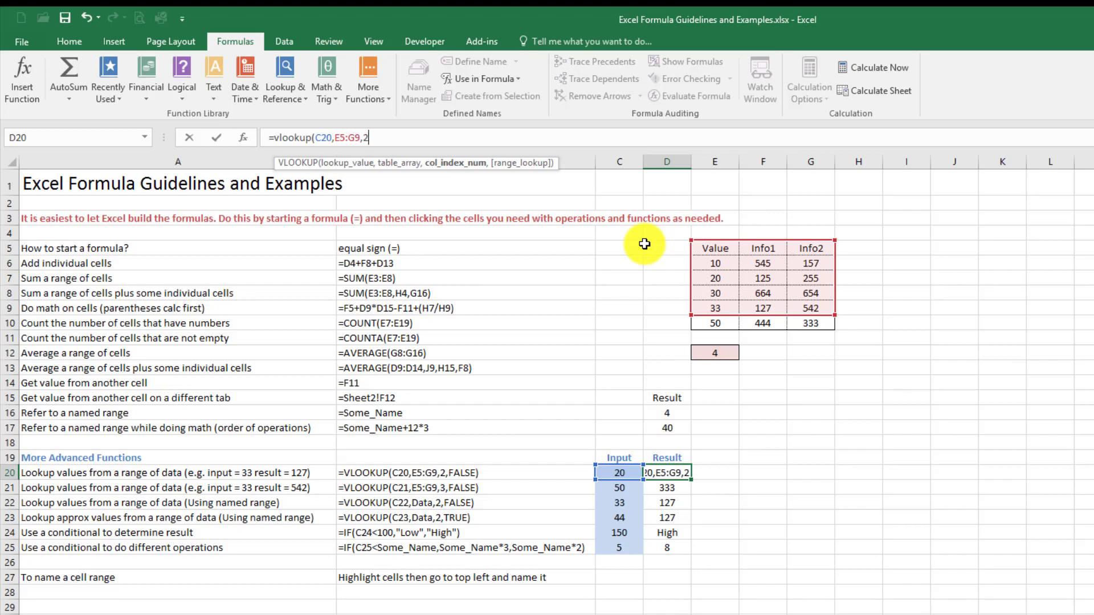
type(",")
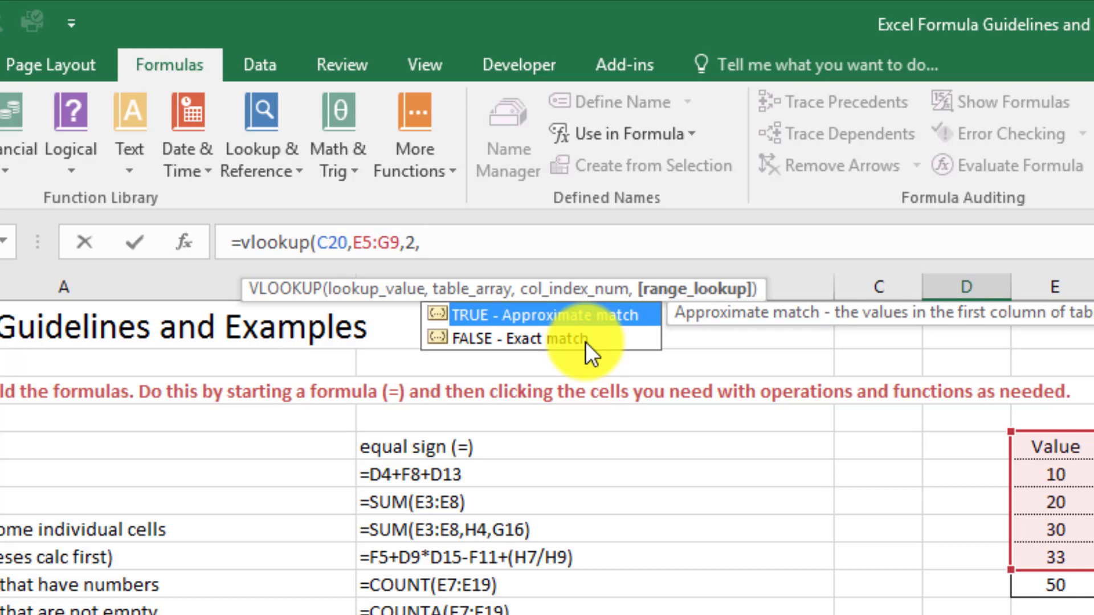
type("false")
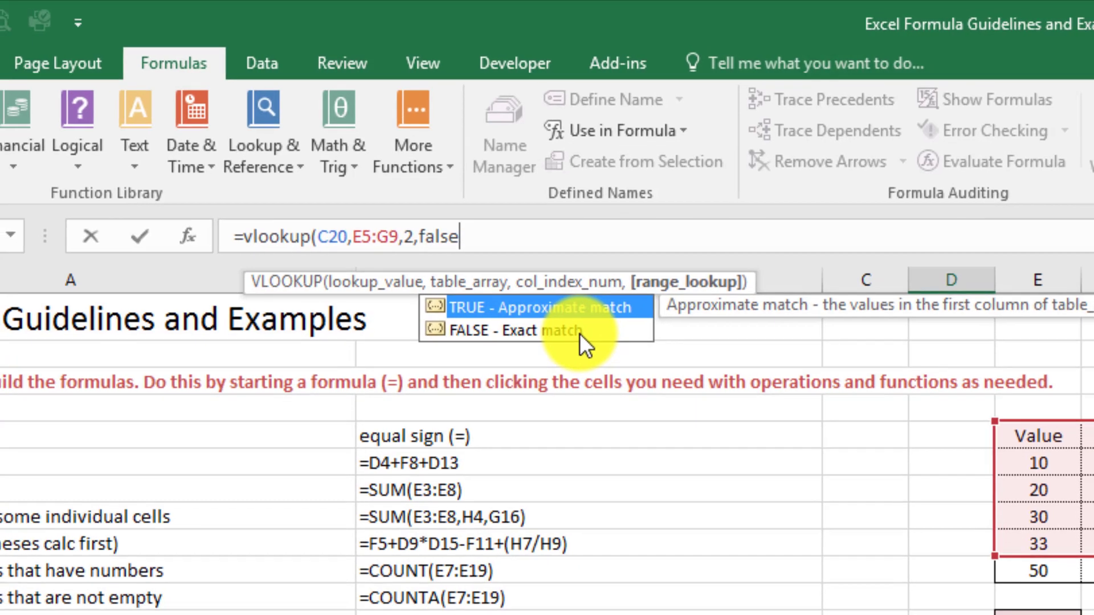
key("Tab")
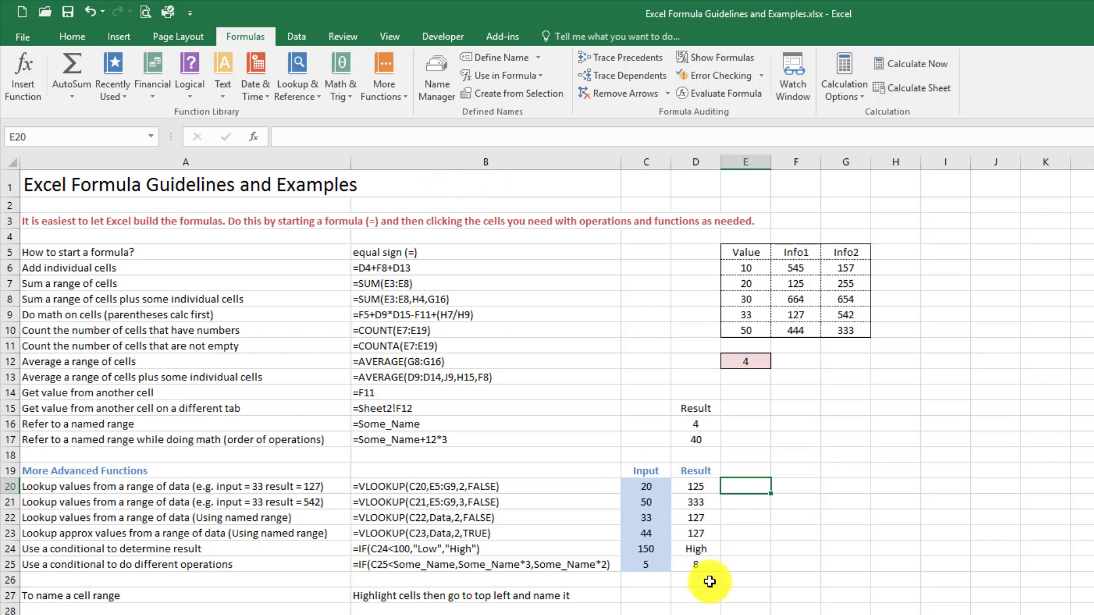
- Follow the exact-match lookup from input C20 through the table range E5:G9 to cells E7 and F7
left_click(650, 490)
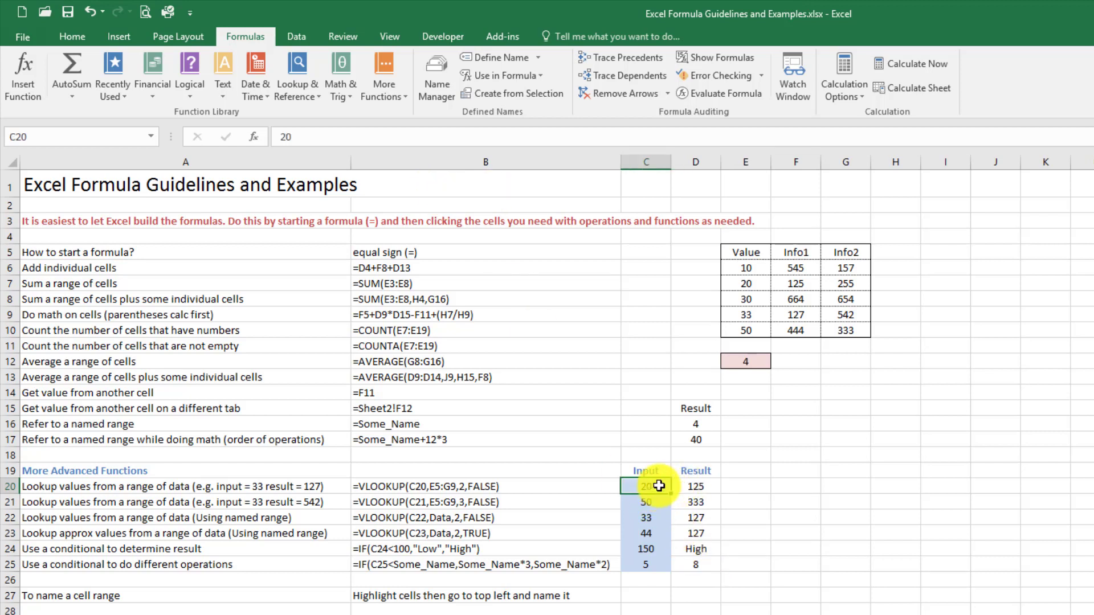
left_click_drag(738, 253, 842, 321)
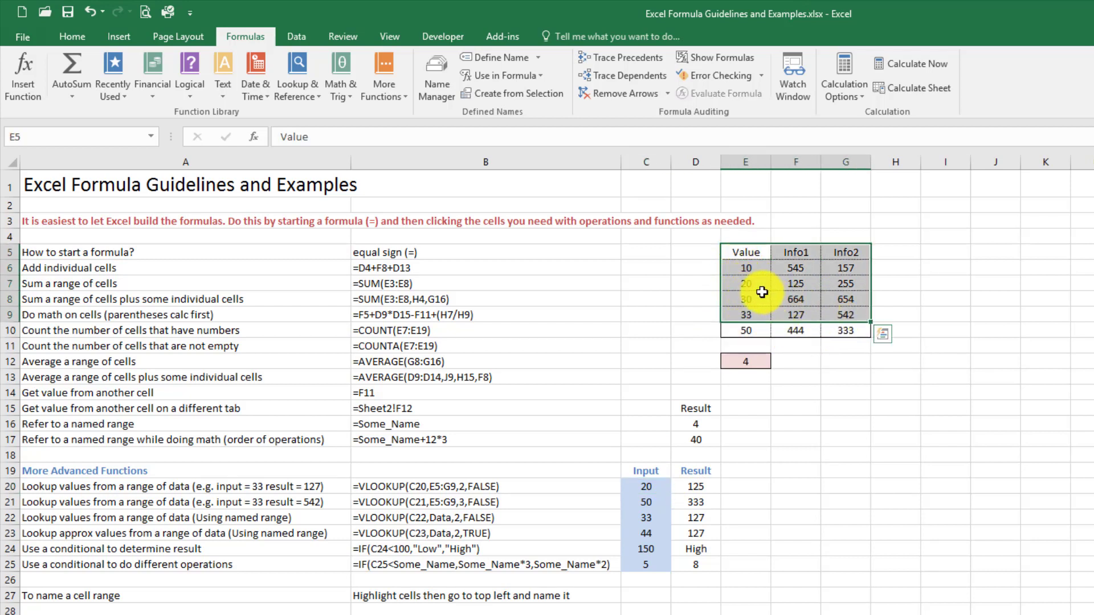
left_click(737, 285)
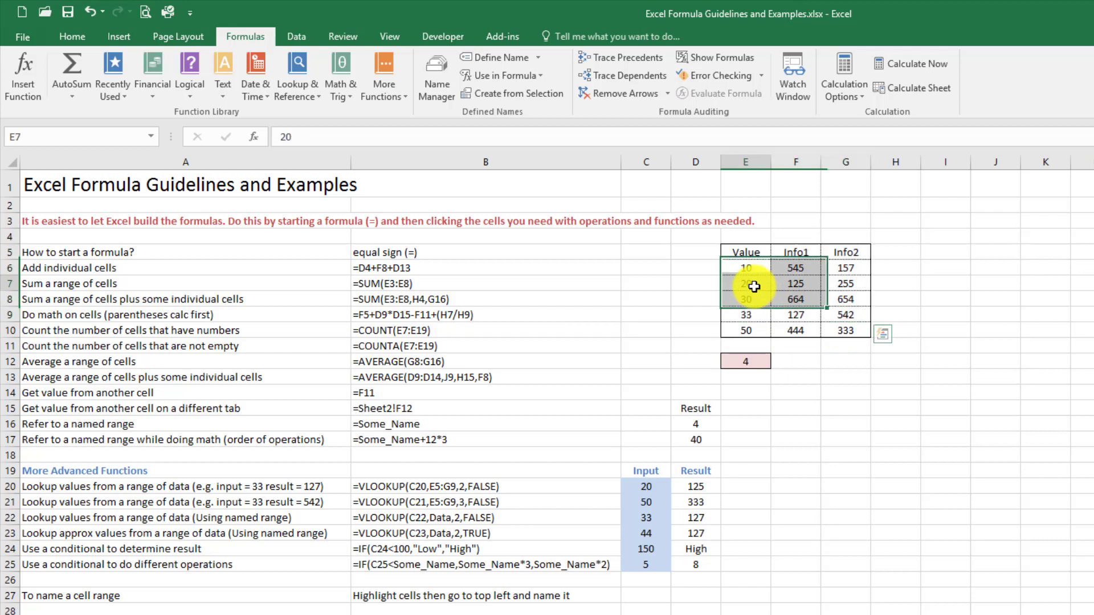
left_click(795, 286)
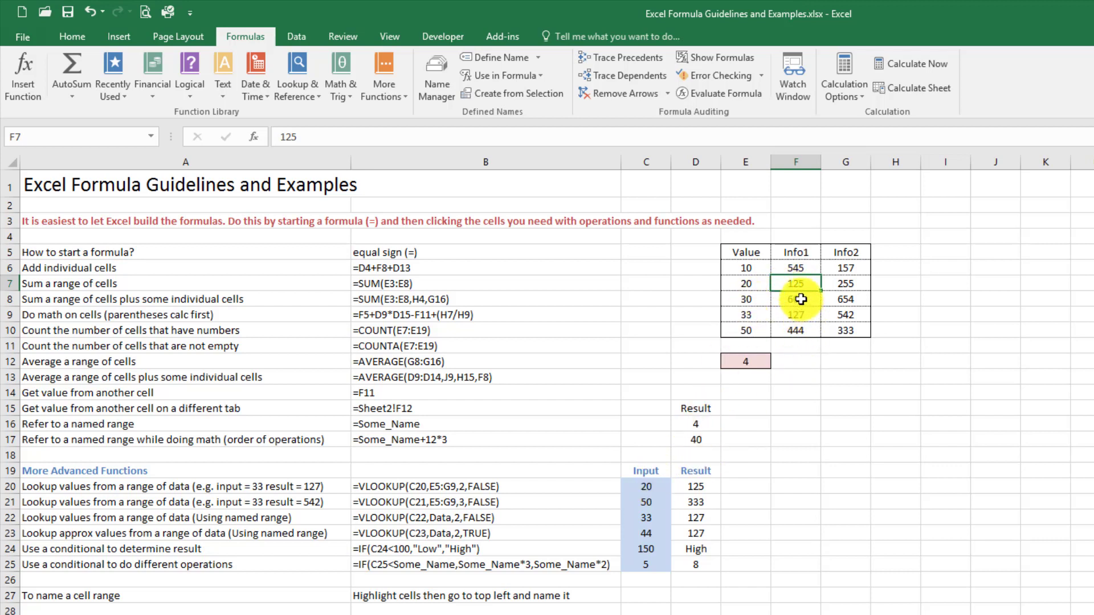
- Try the rebuilt lookup with other inputs by setting C20 to 30, followed by 33
left_click(654, 485)
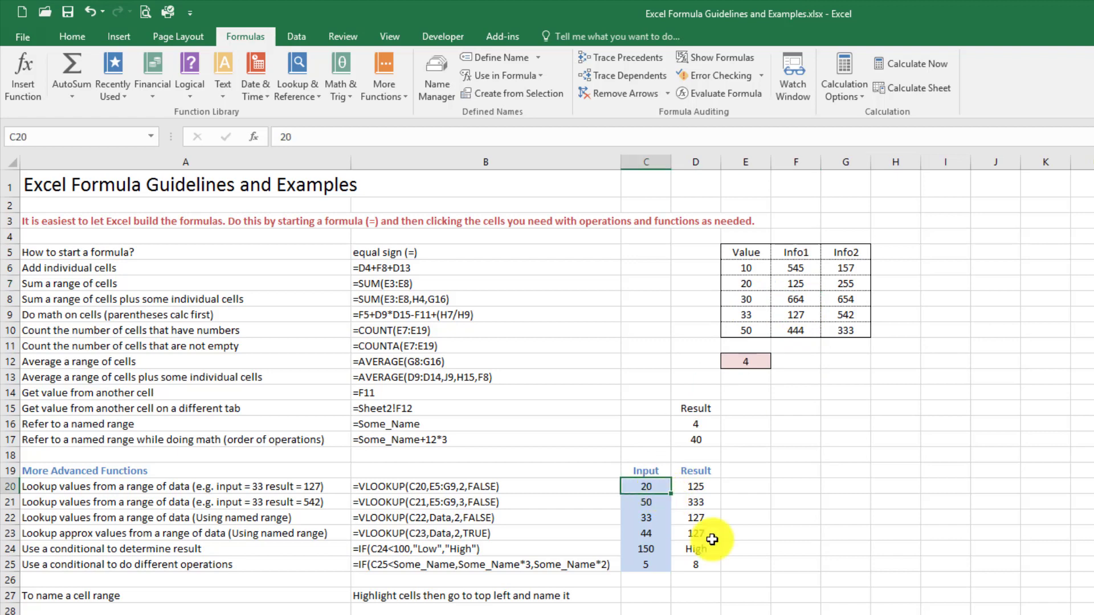
type("30")
key("Tab")
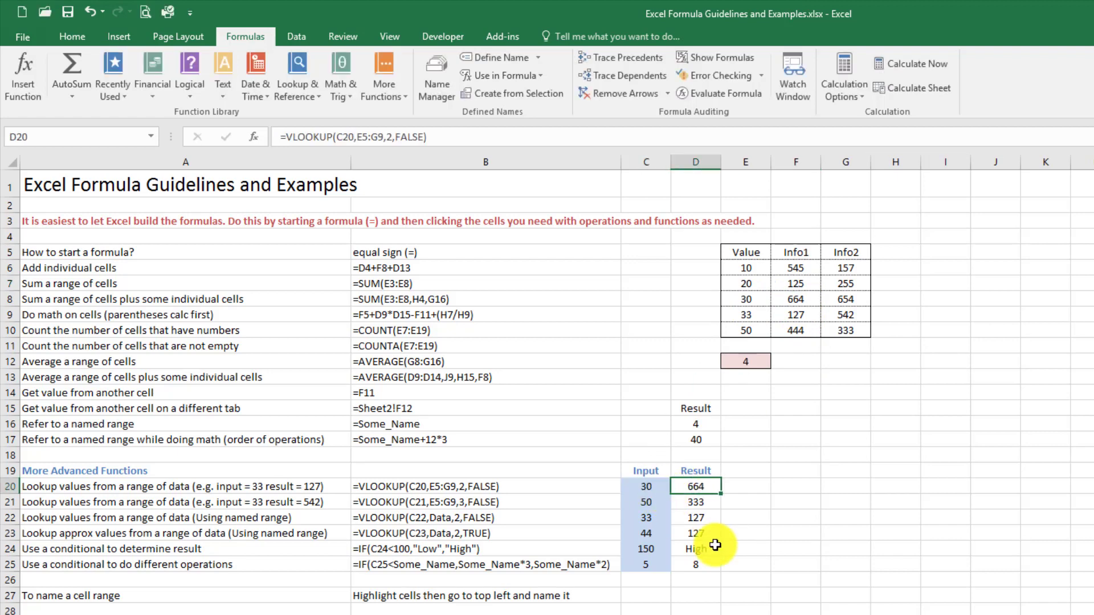
key("Left")
type("33")
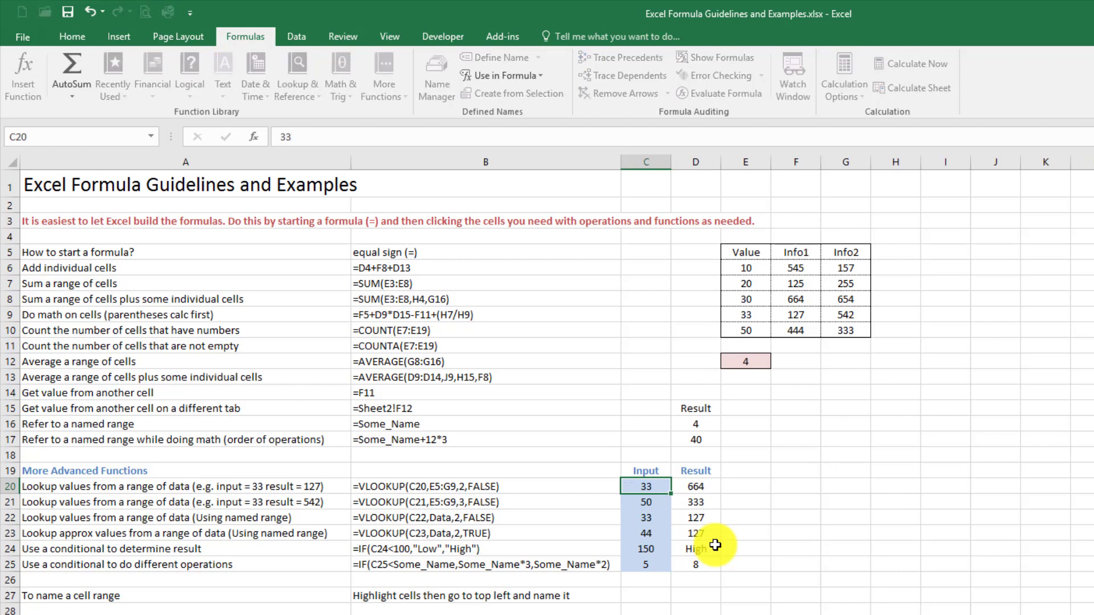